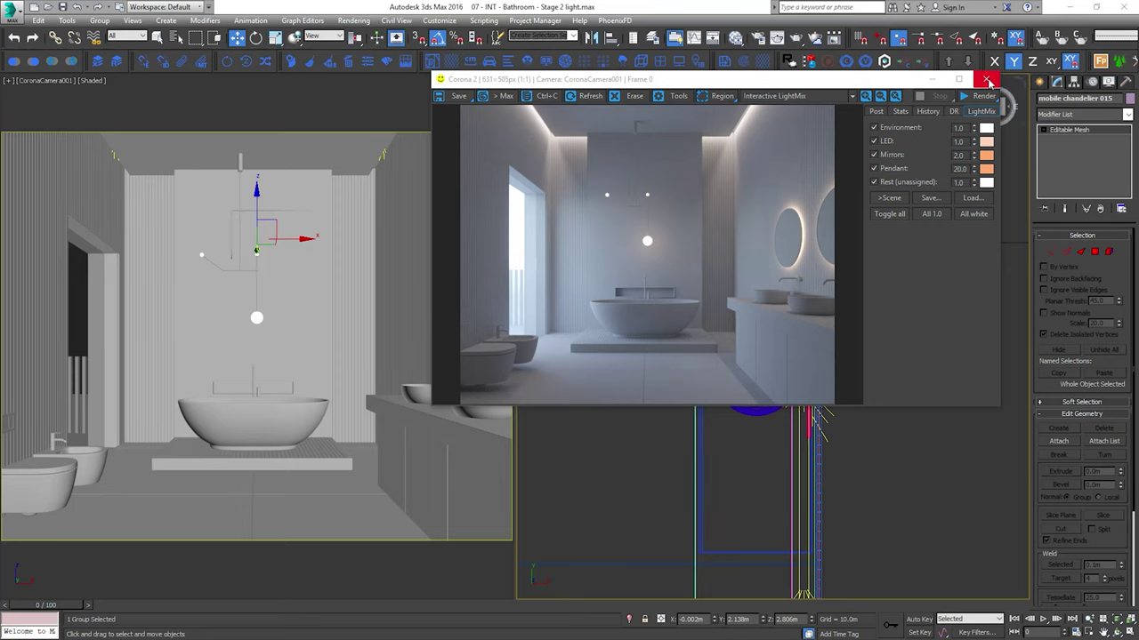
Open the Slate Material Editor and assign a new CoronaMtl to the wall panel behind the bathtub
left_click(983, 81)
key("m")
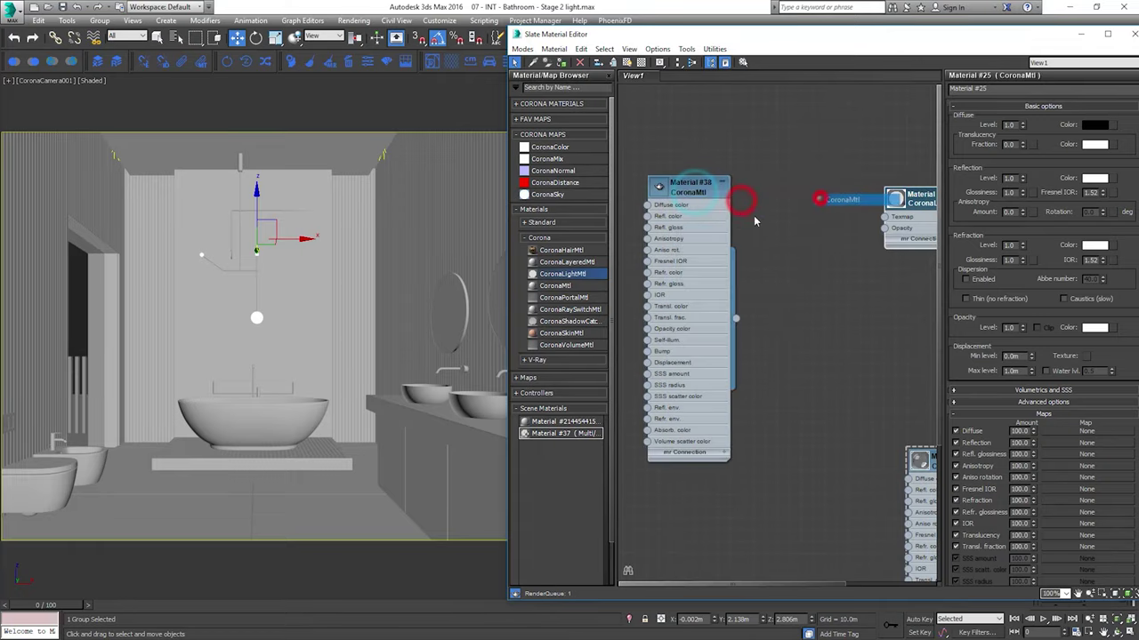
left_click(311, 195)
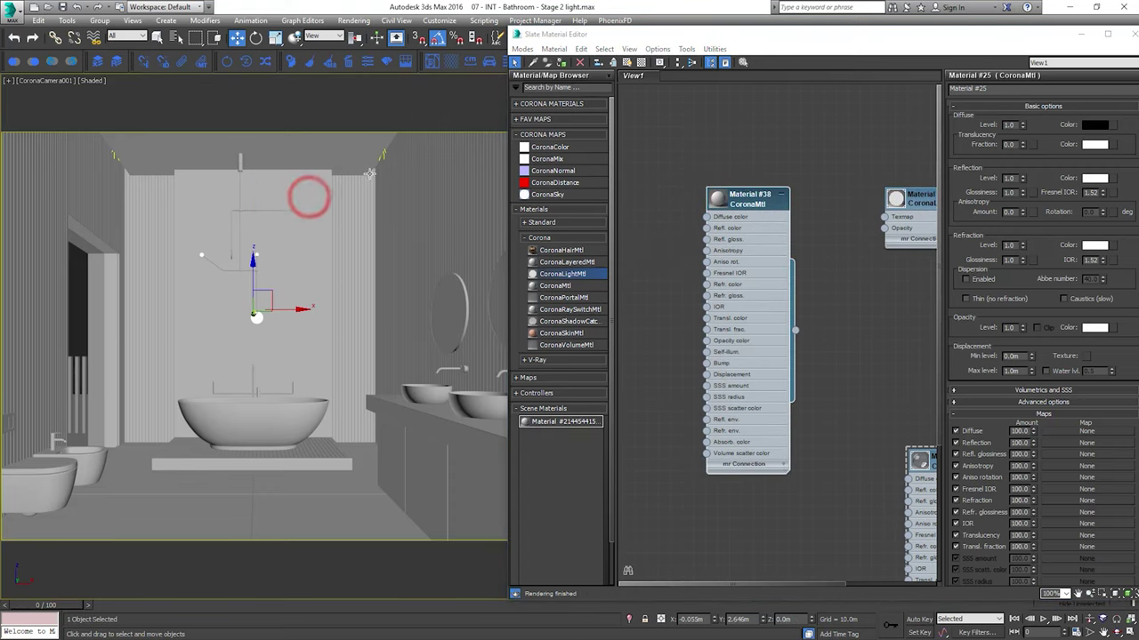
left_click_drag(731, 204, 742, 185)
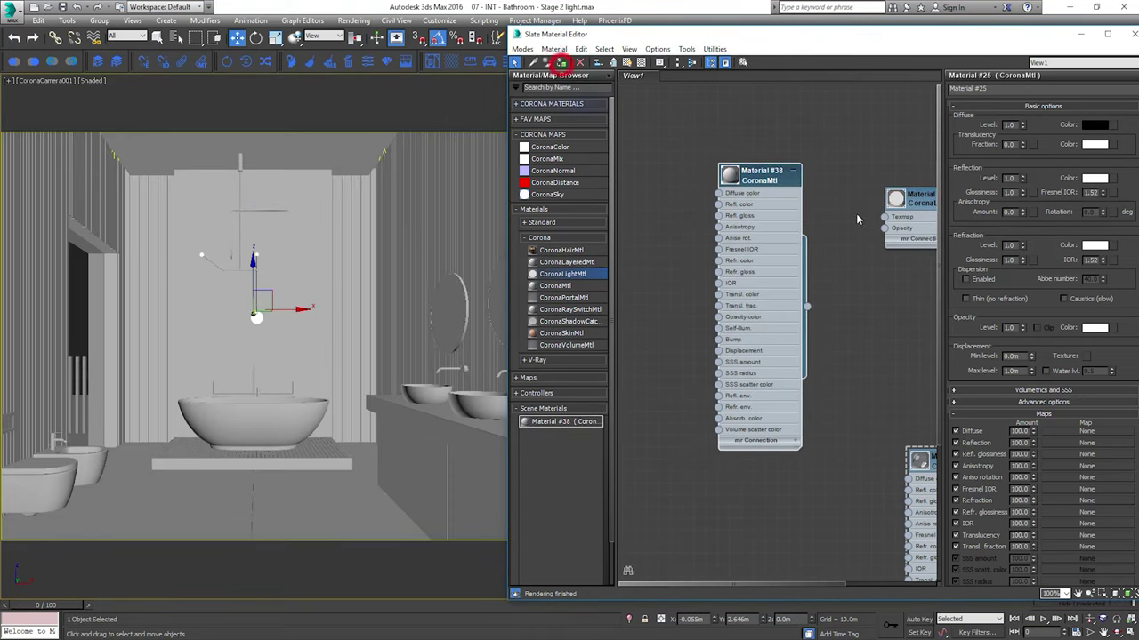
Preview the STONE-TILES_0092-01 texture image and place it in the node view as a Bitmap map
left_click_drag(1137, 130, 606, 92)
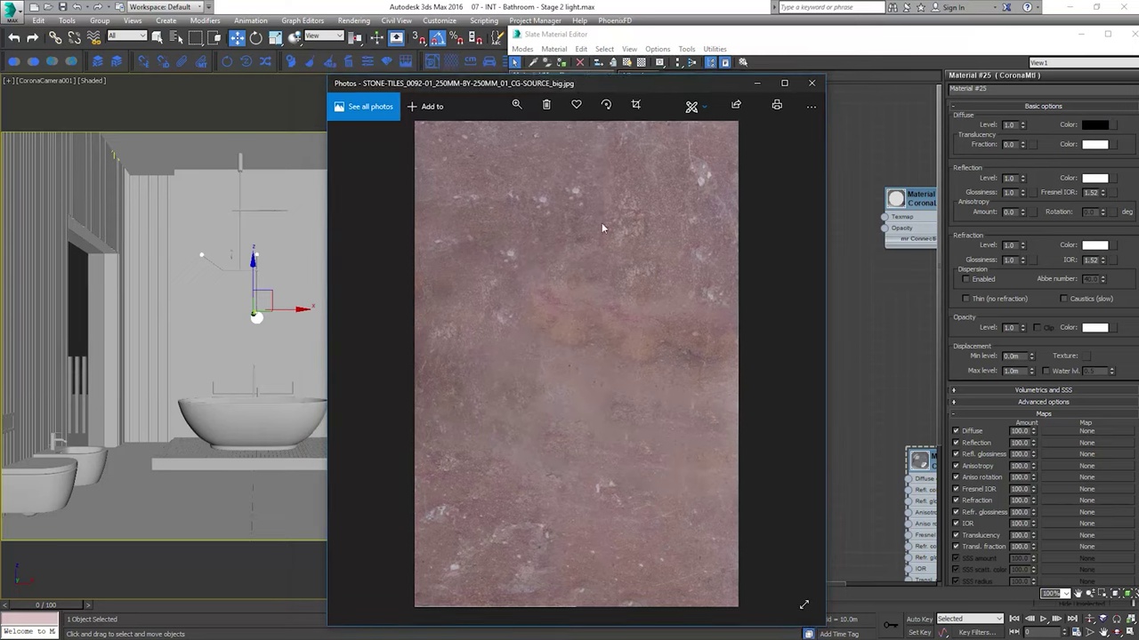
left_click(813, 83)
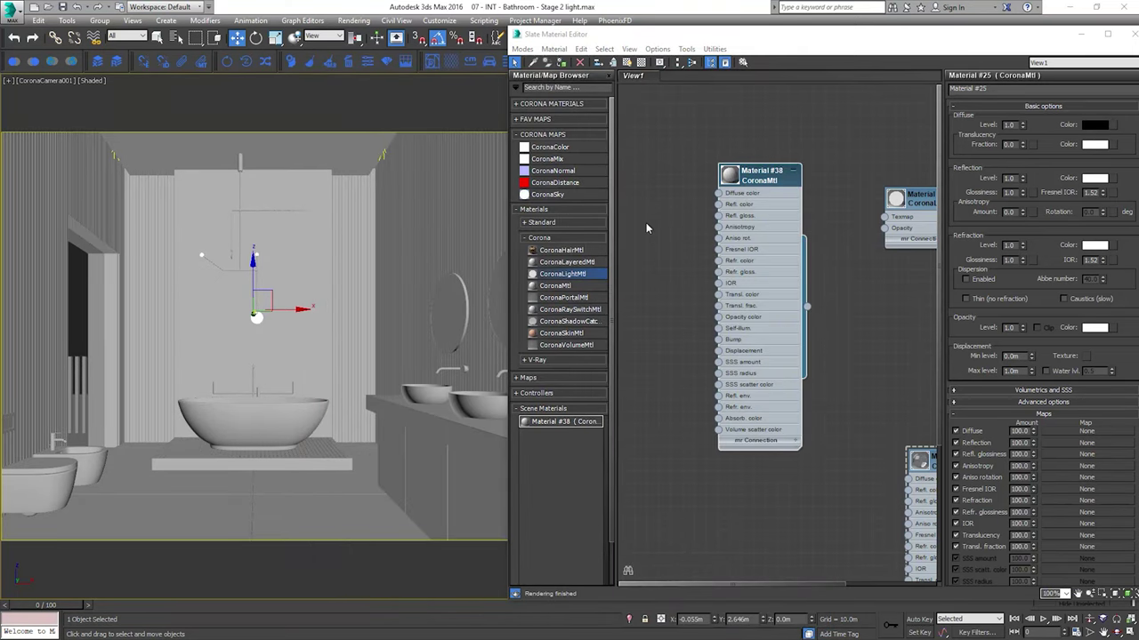
middle_click_drag(701, 232, 916, 271)
left_click_drag(855, 259, 772, 236)
middle_click_drag(851, 258, 810, 235)
Add a Color Correction map fed by the stone bitmap and connect it to the material's diffuse color
right_click(742, 265)
left_click(789, 286)
left_click(902, 285)
left_click_drag(782, 275, 873, 234)
left_click_drag(746, 241, 697, 282)
left_click_drag(670, 238, 635, 251)
left_click_drag(741, 271, 754, 235)
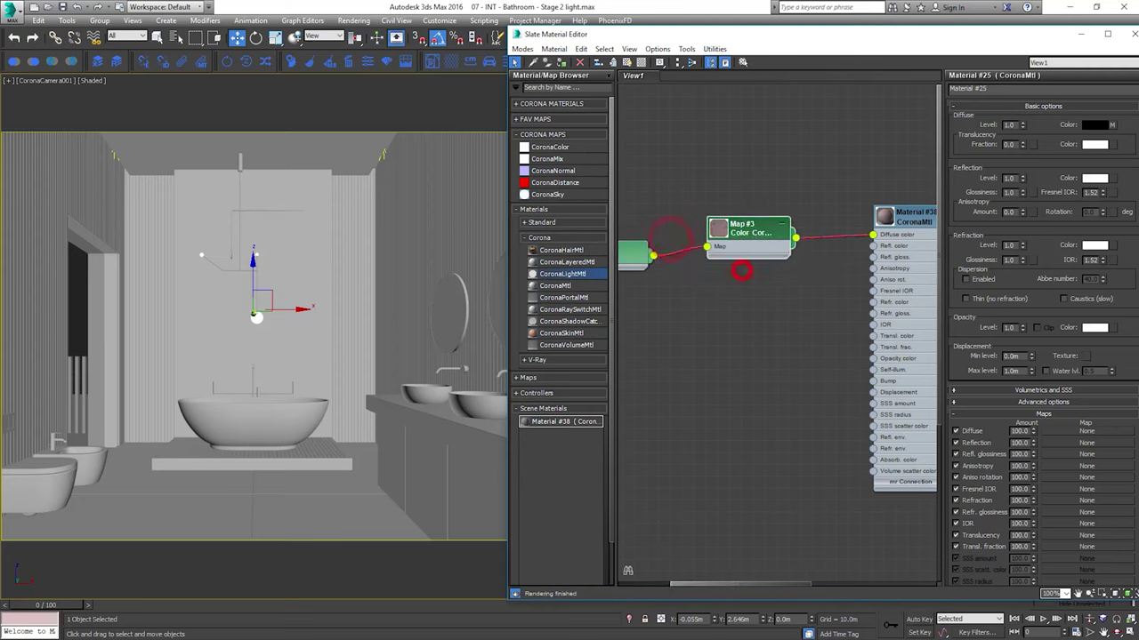
Set the Color Correction's saturation to -100 and, with Advanced lightness, its RGB gain to 60
double_click(766, 239)
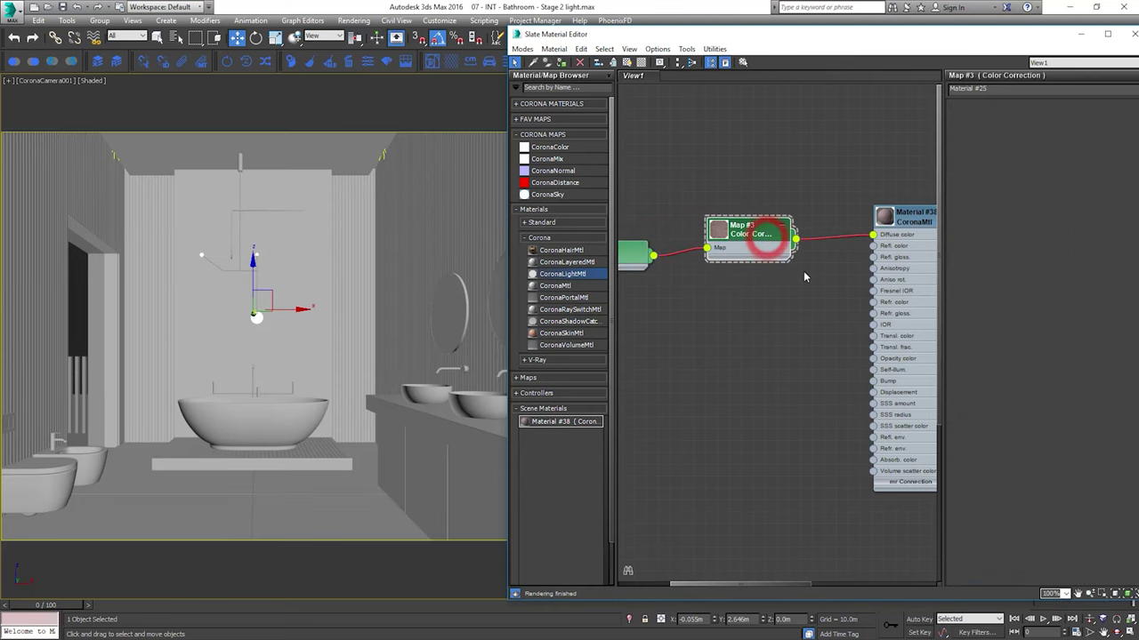
left_click_drag(1022, 268, 951, 267)
middle_click_drag(708, 228, 671, 211)
left_click(674, 210)
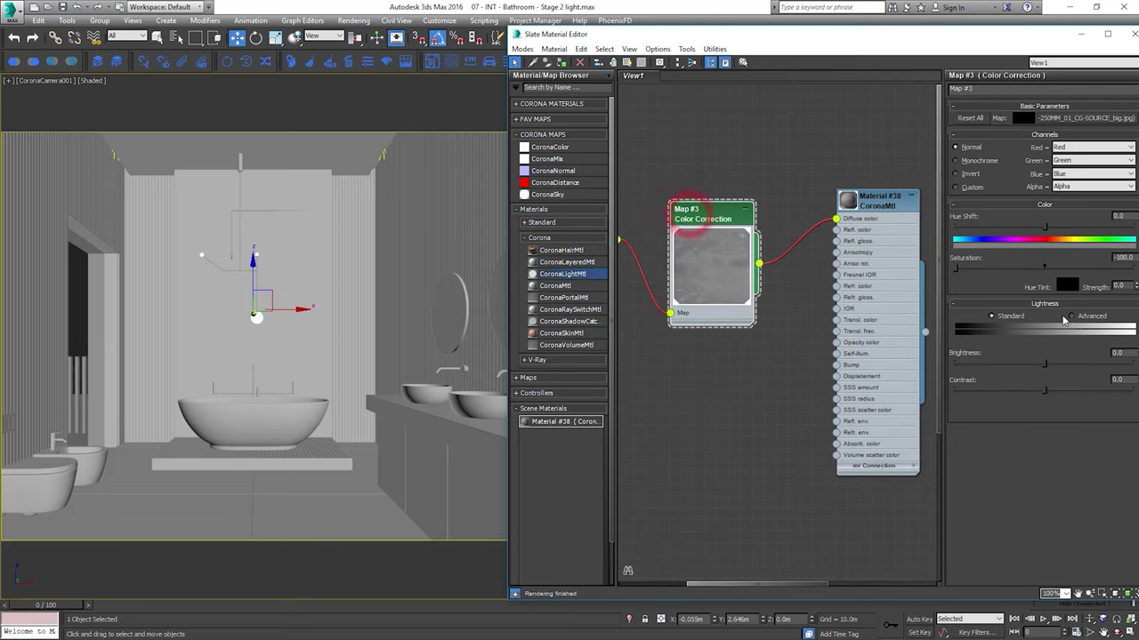
left_click(1071, 315)
double_click(1003, 363)
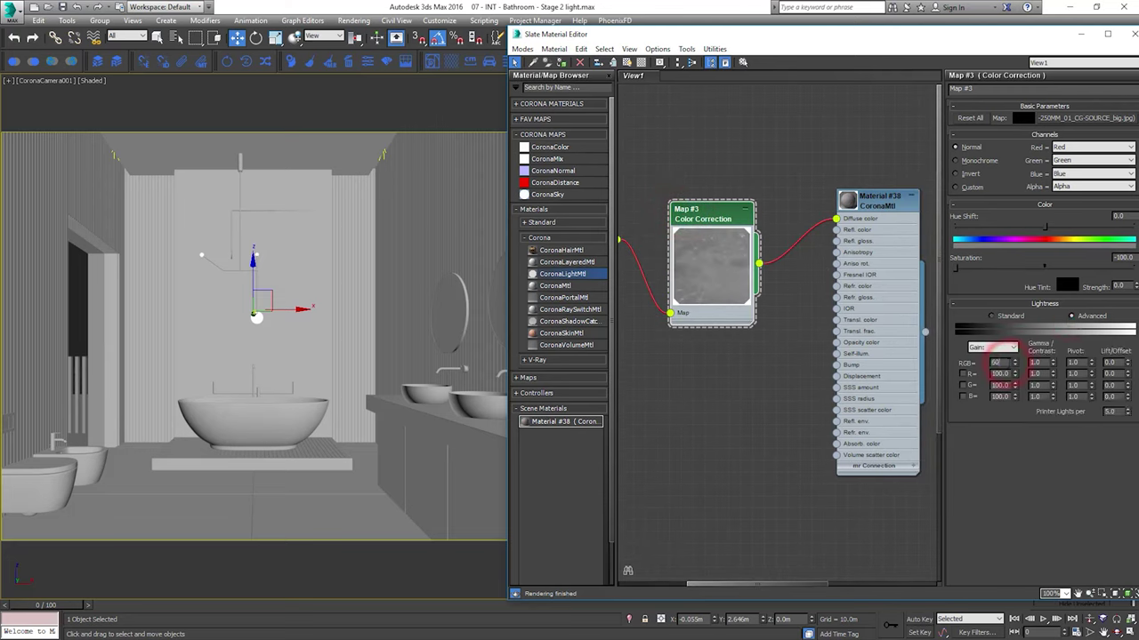
key("Return")
Show the corrected stone texture on the wall in the viewport and start an interactive Corona render
middle_click_drag(772, 237, 847, 263)
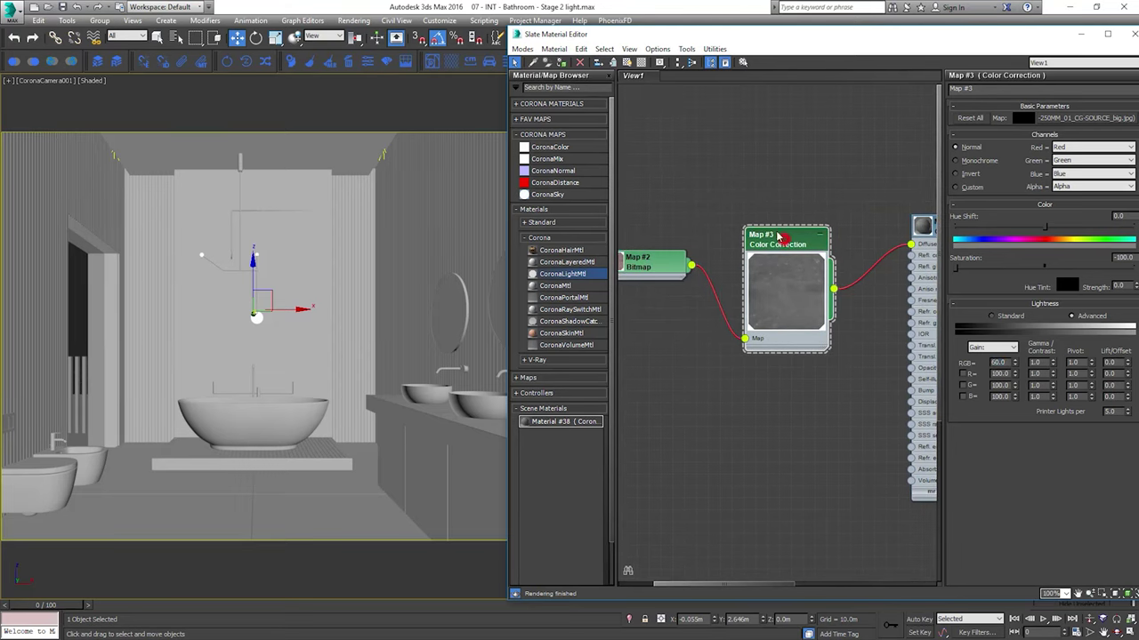
left_click(626, 62)
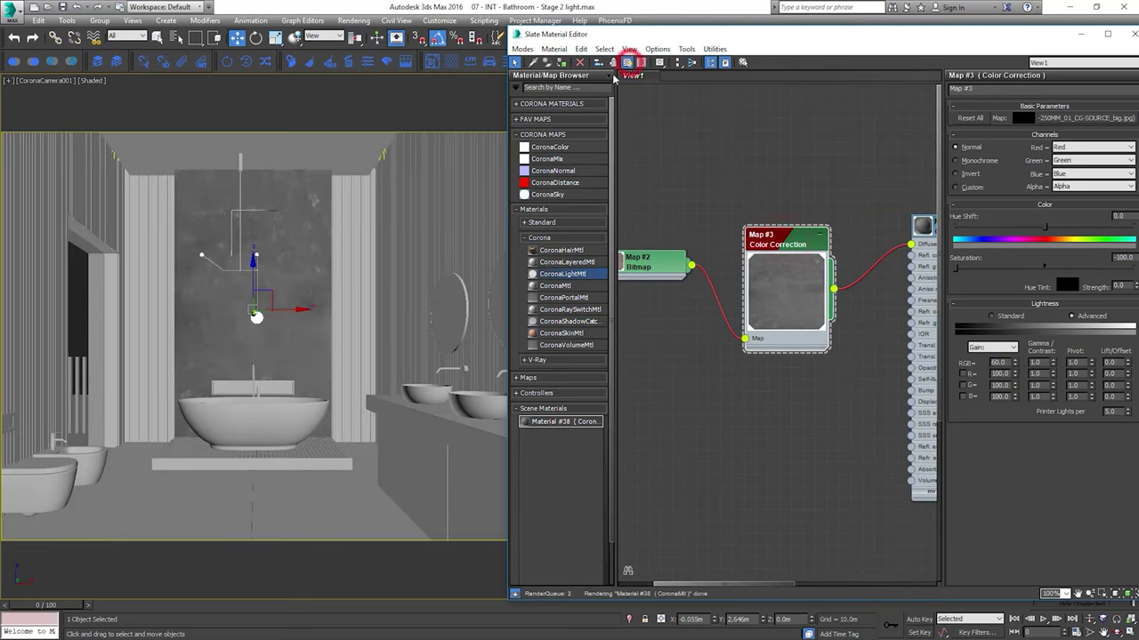
left_click(325, 152)
middle_click_drag(850, 278, 799, 283)
left_click(884, 275)
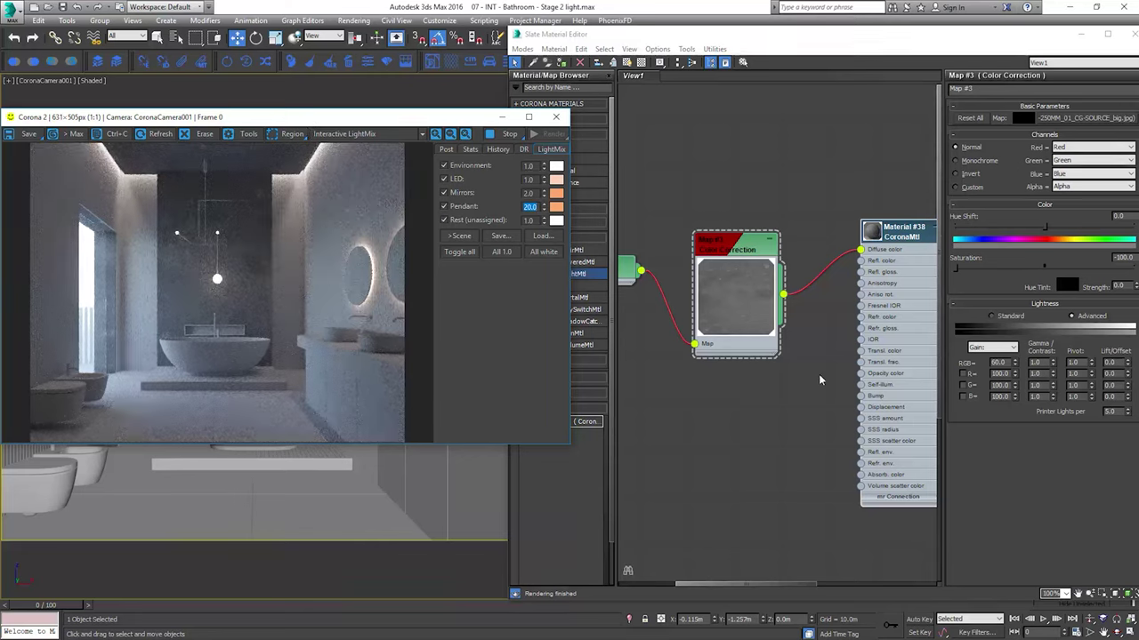
Set the wall material's reflection level to 1.0
left_click(893, 242)
double_click(890, 234)
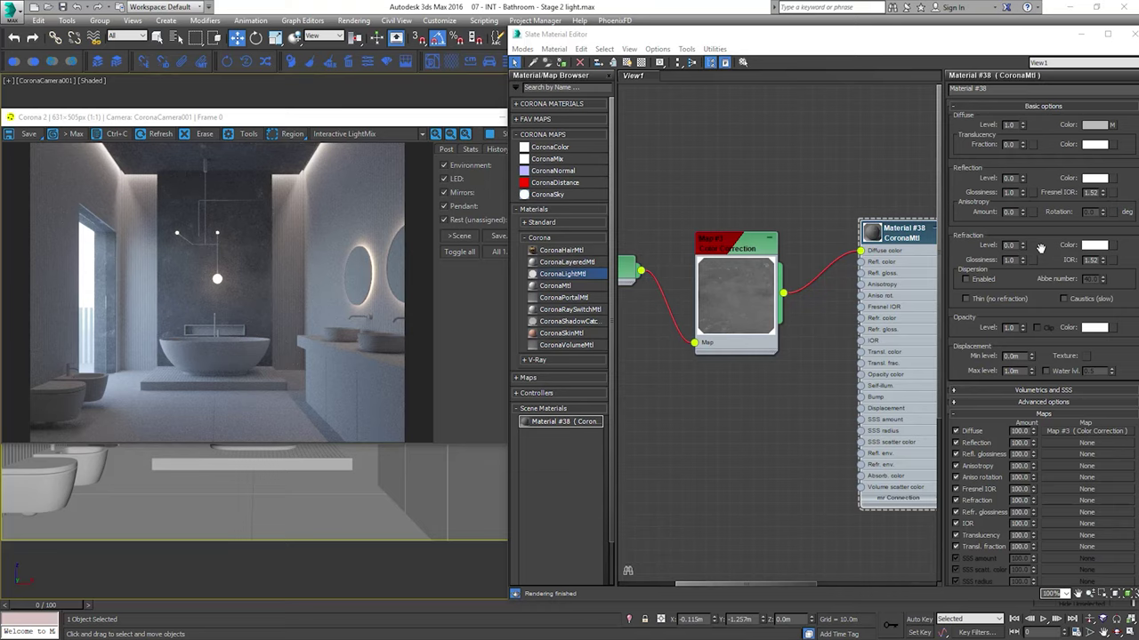
left_click_drag(1023, 180, 1027, 89)
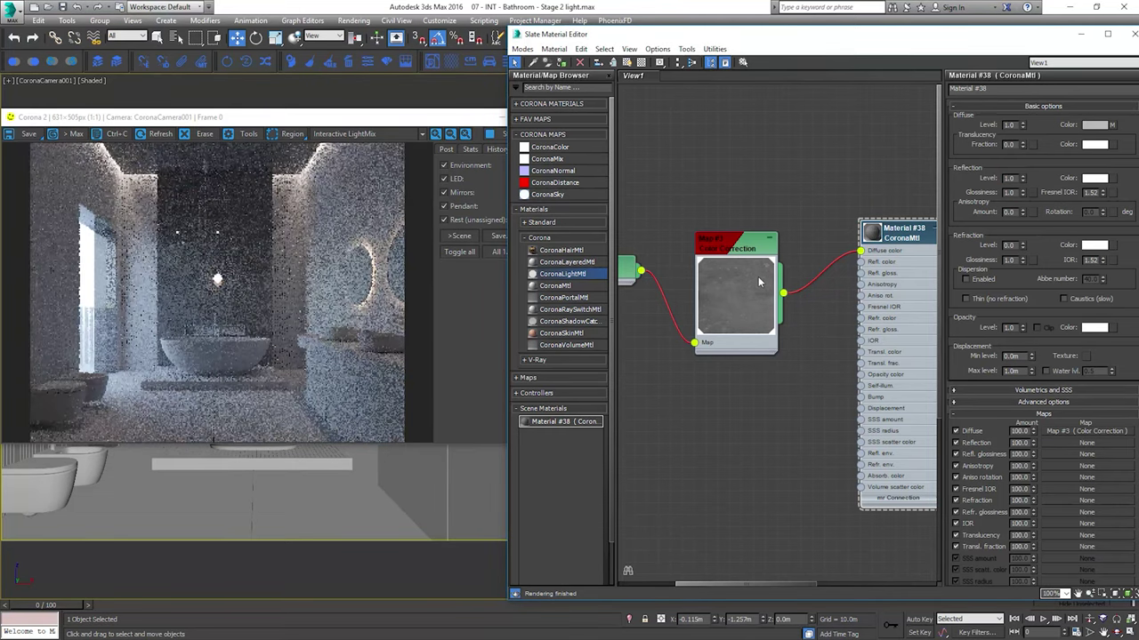
Duplicate the Color Correction map below the original and connect the copy to the material's reflection glossiness
left_click_drag(752, 251, 764, 394, "shift")
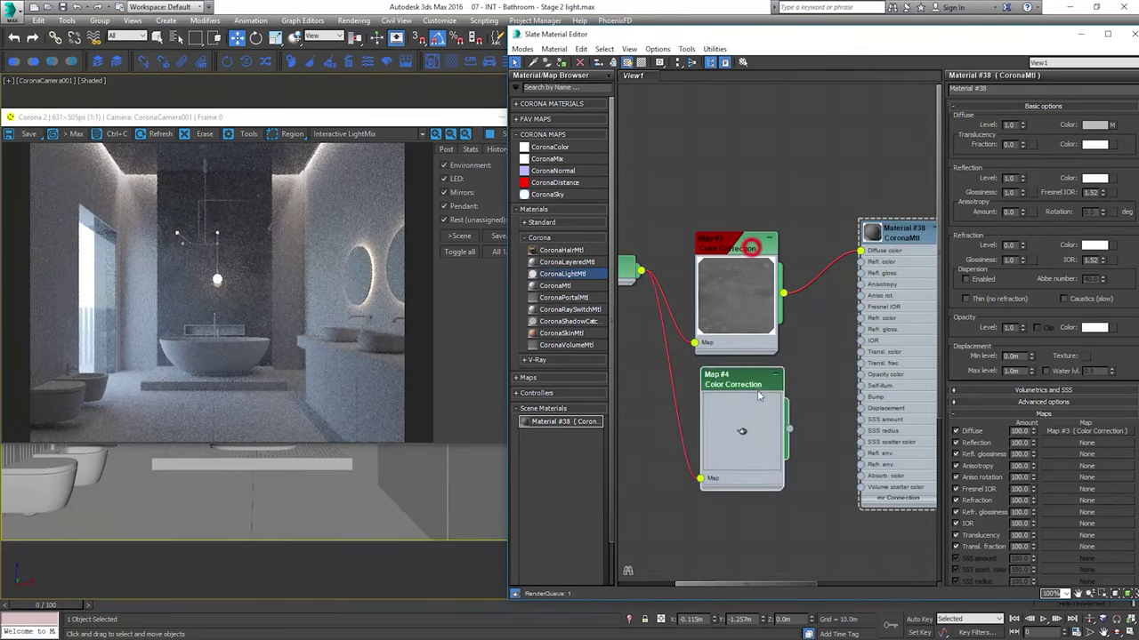
left_click(797, 436)
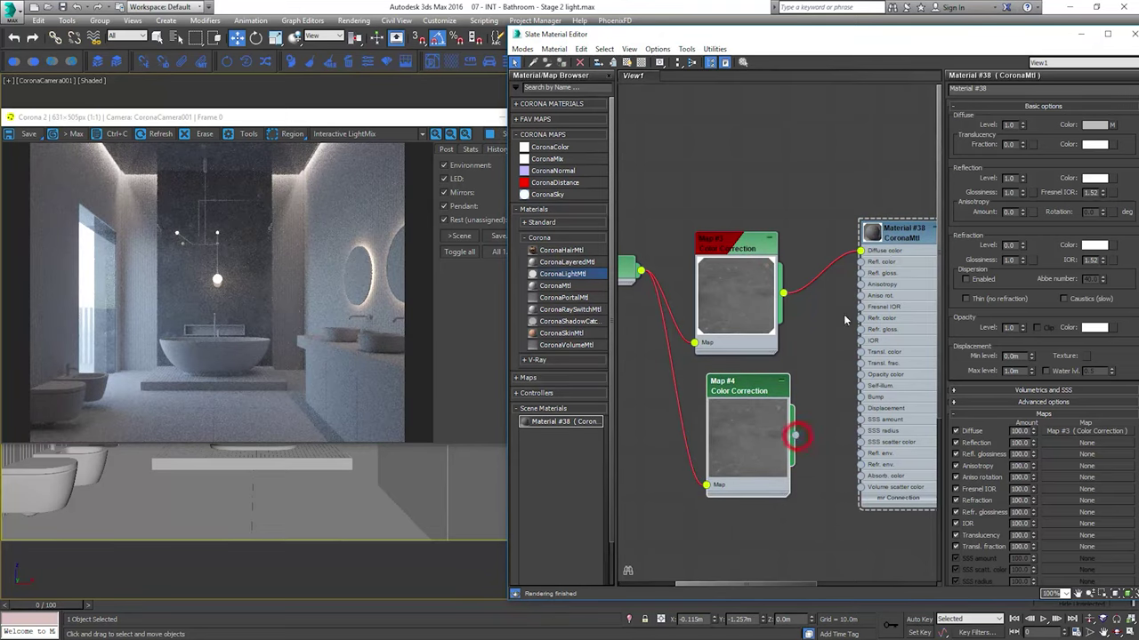
left_click_drag(797, 439, 859, 273)
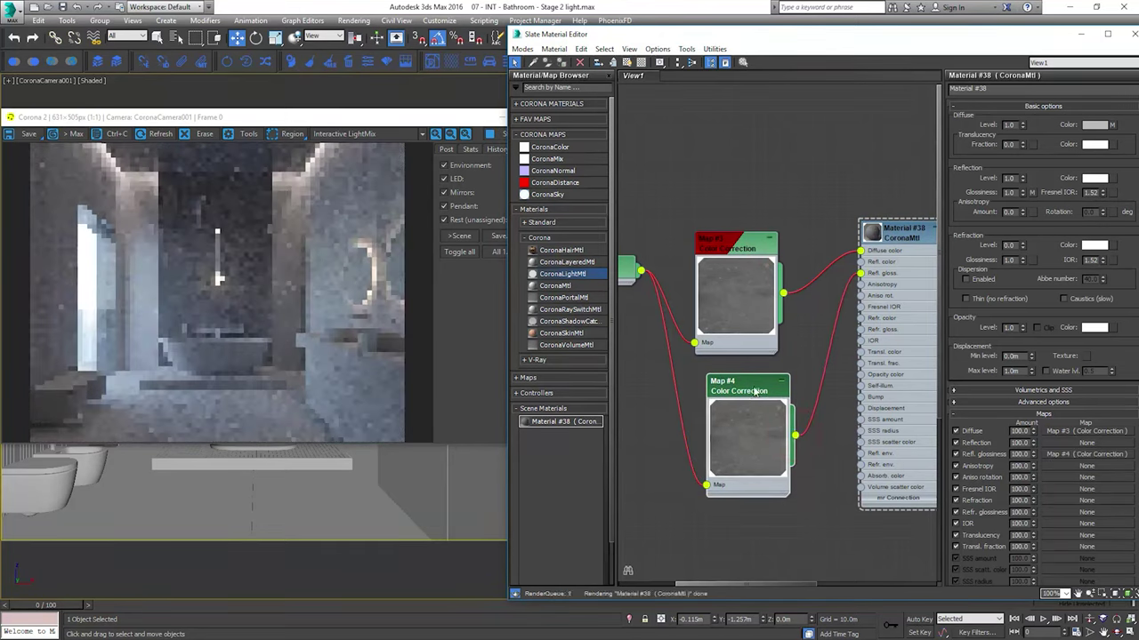
left_click_drag(752, 388, 741, 379)
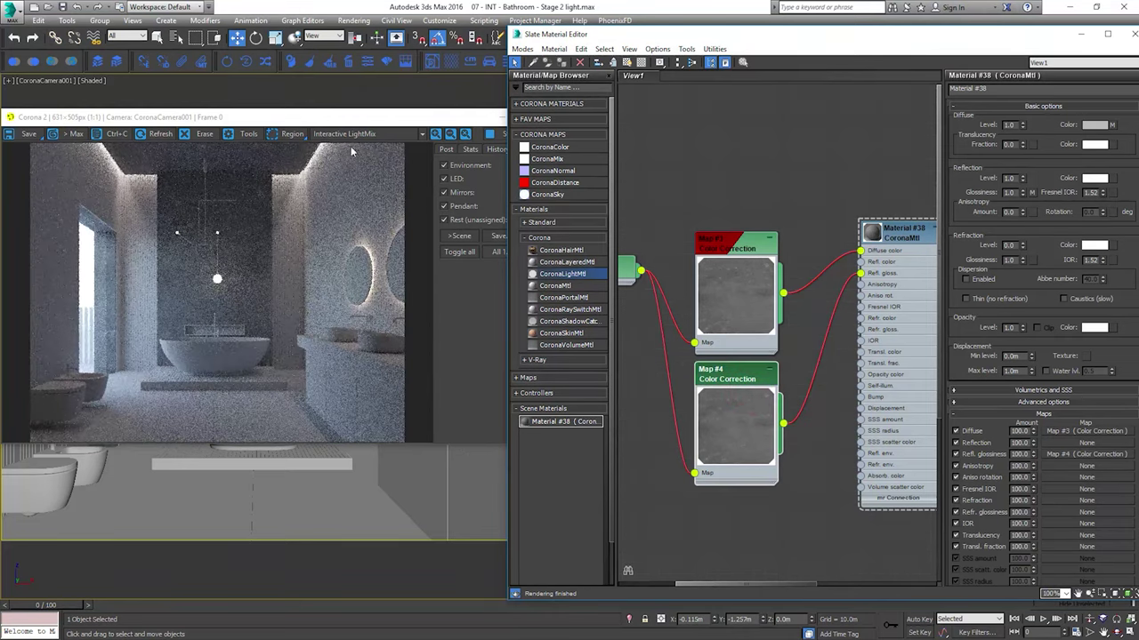
Limit the interactive render to a region of the dark wall around the pendant lamp
left_click(294, 133)
left_click_drag(268, 242, 183, 308)
left_click(230, 292)
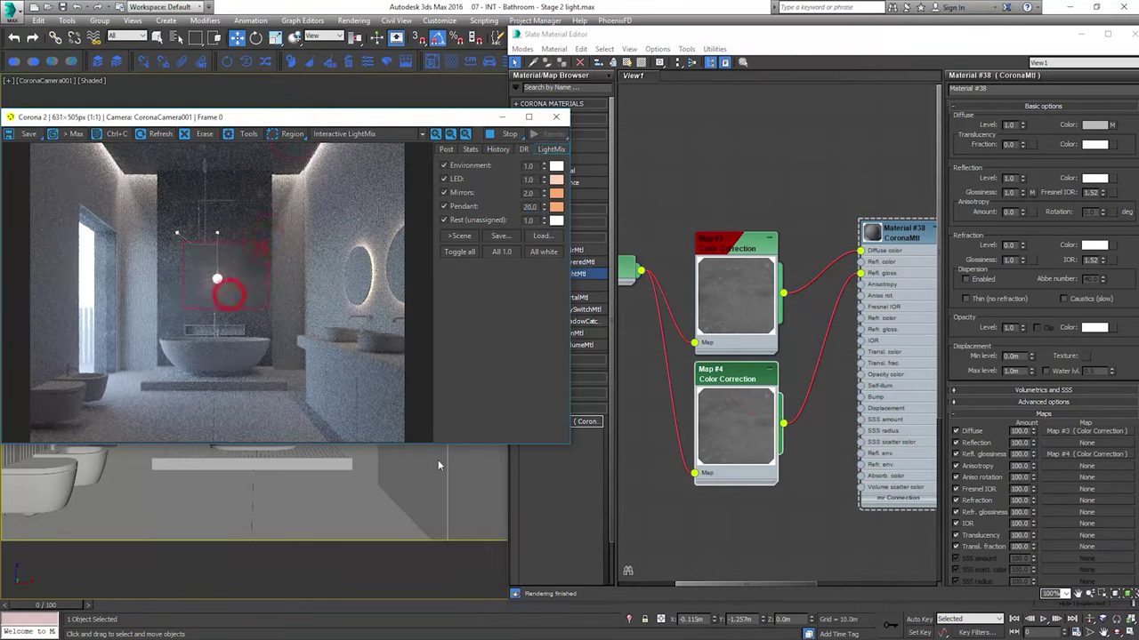
Set the glossiness Color Correction's RGB gain to 200 and shift the render region to check the reflection
double_click(749, 379)
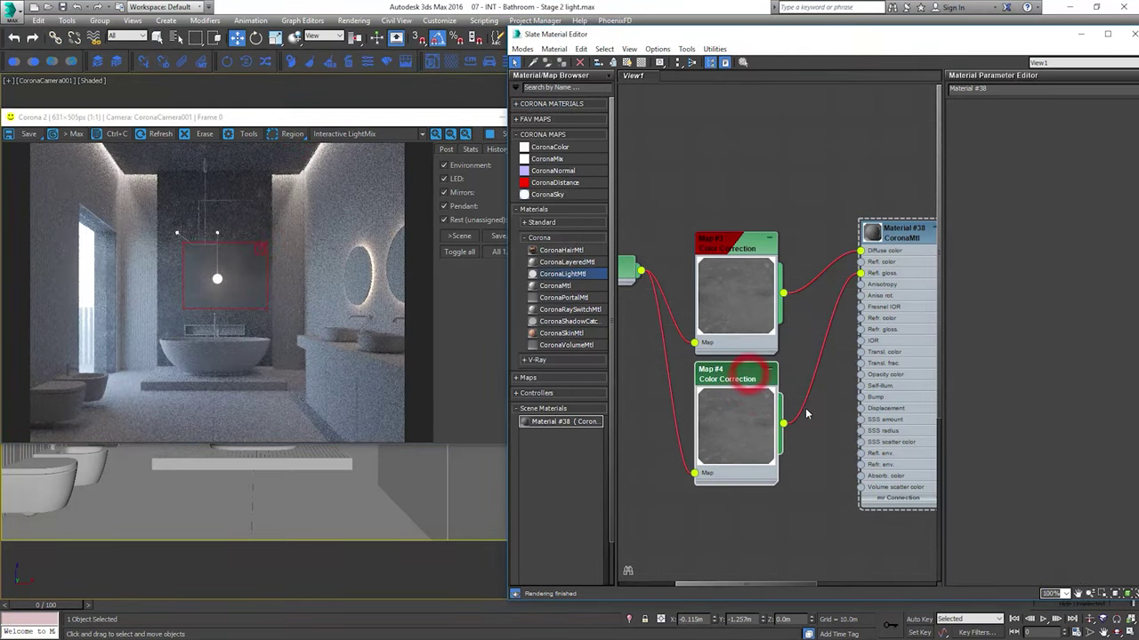
double_click(1001, 363)
type("20")
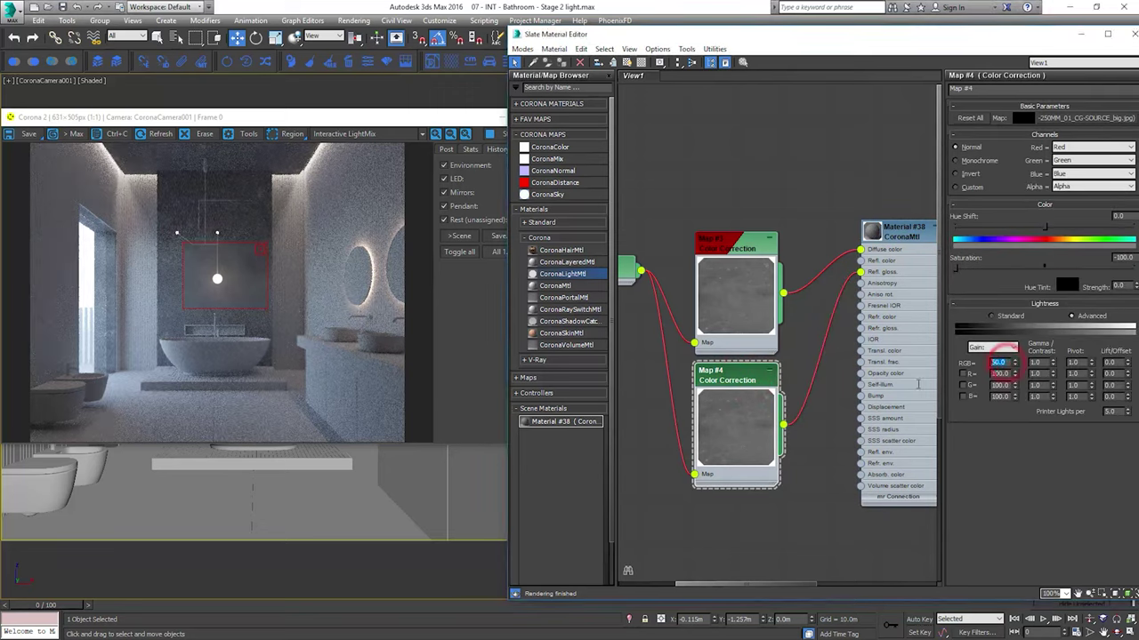
type("0")
key("Return")
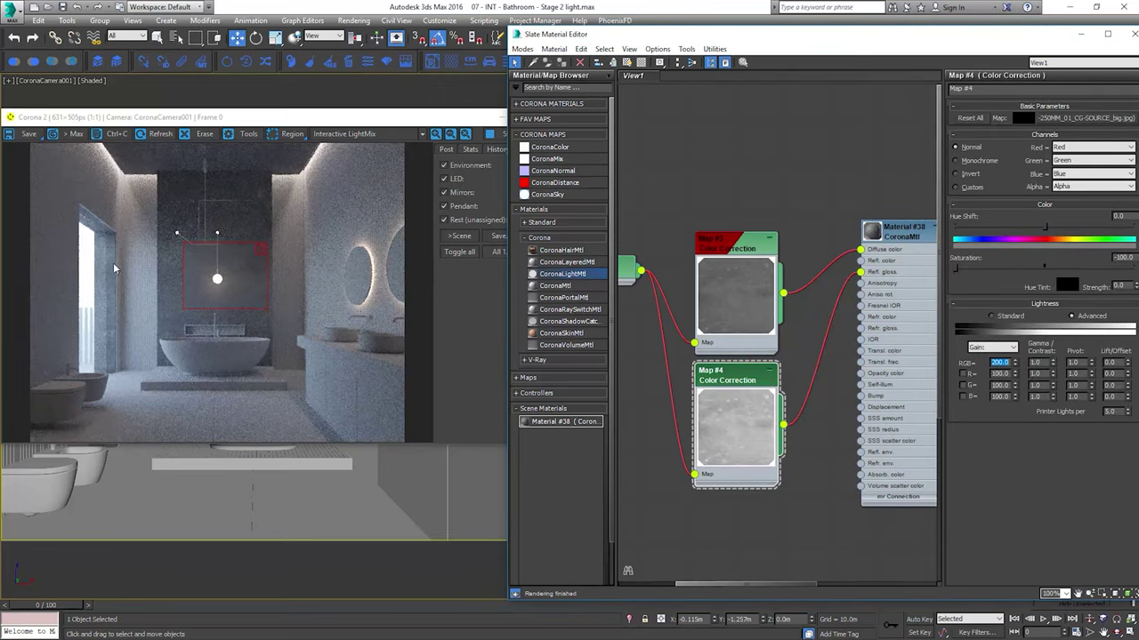
left_click(233, 289)
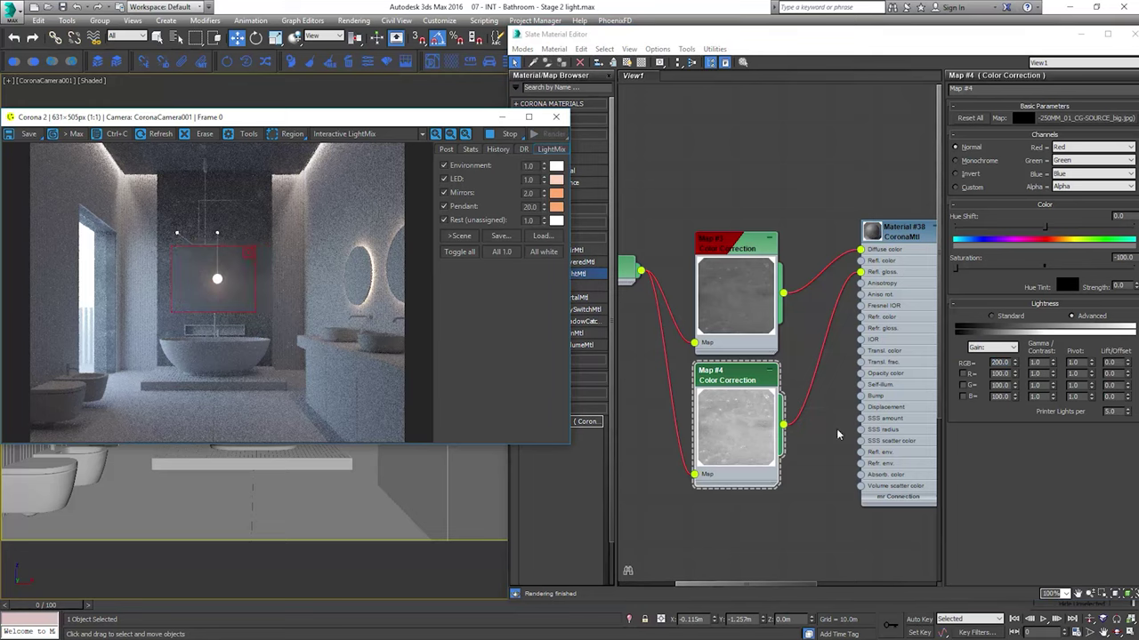
Set the glossiness Color Correction's RGB gain to 300 and also connect the map to the material's bump
double_click(1000, 363)
type("300")
key("Return")
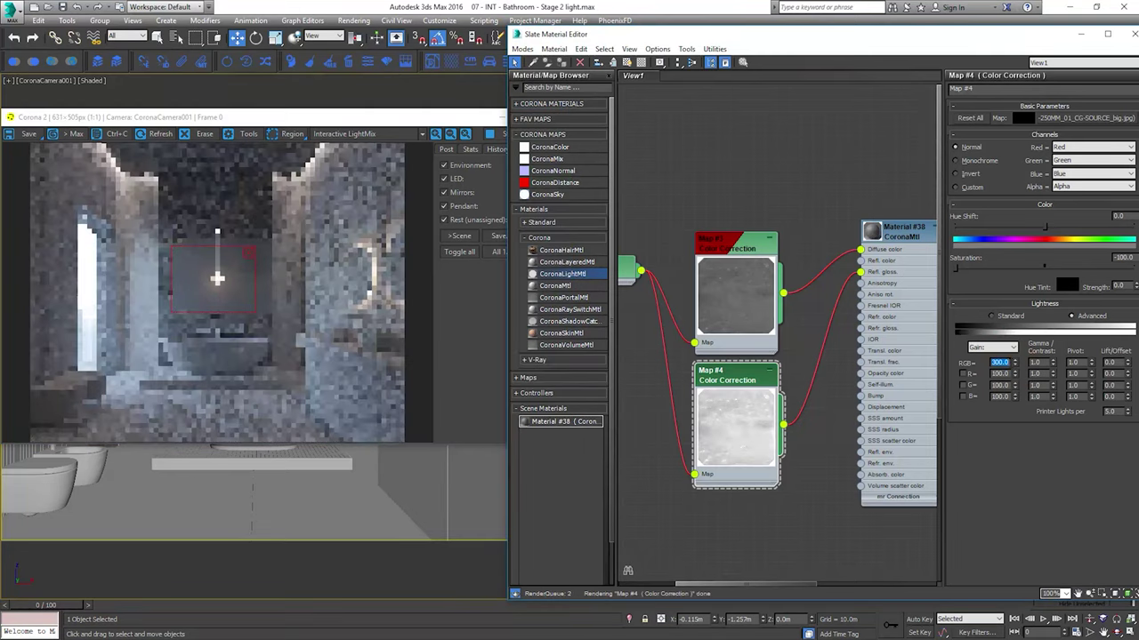
left_click_drag(228, 279, 215, 232)
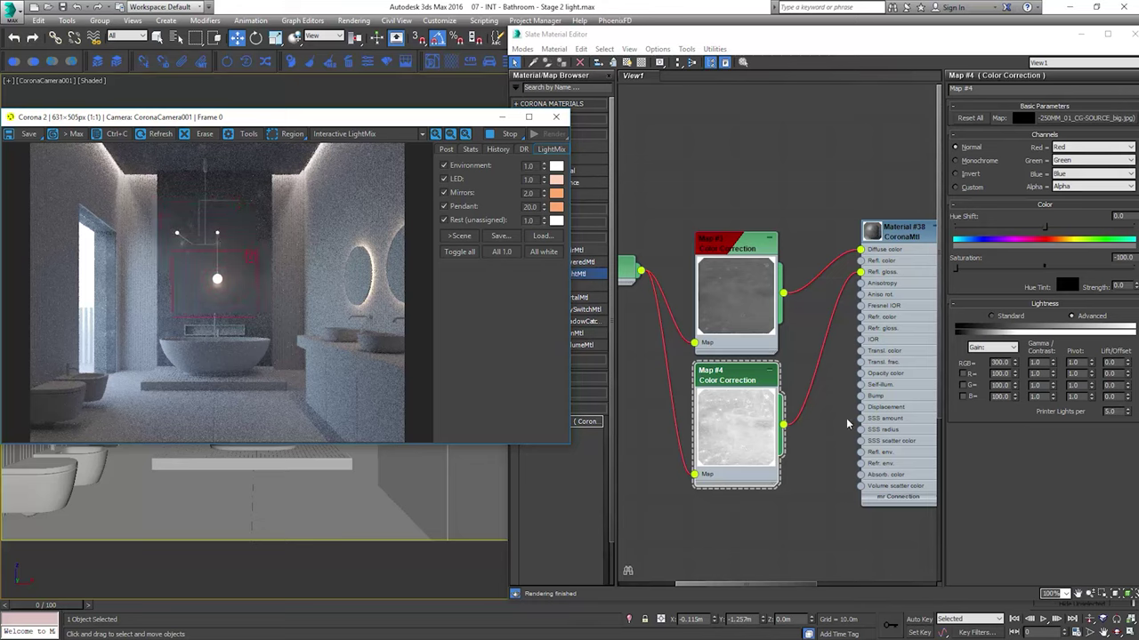
left_click_drag(783, 425, 860, 395)
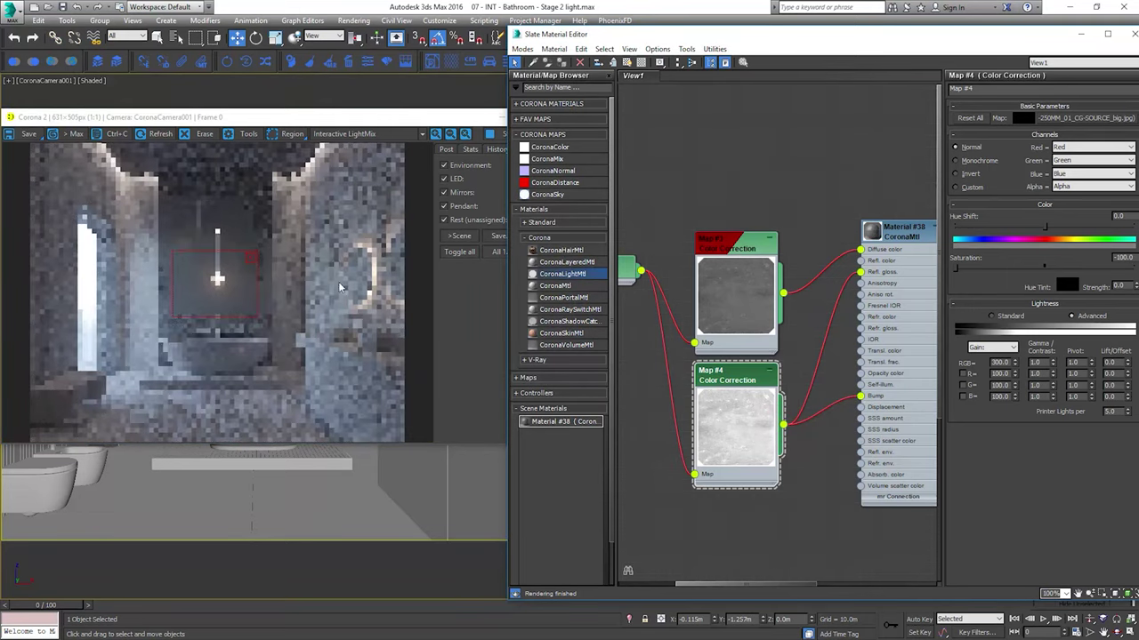
Check the wall by moving and enlarging the render region, and finish by removing the region and stopping the render
left_click(243, 283)
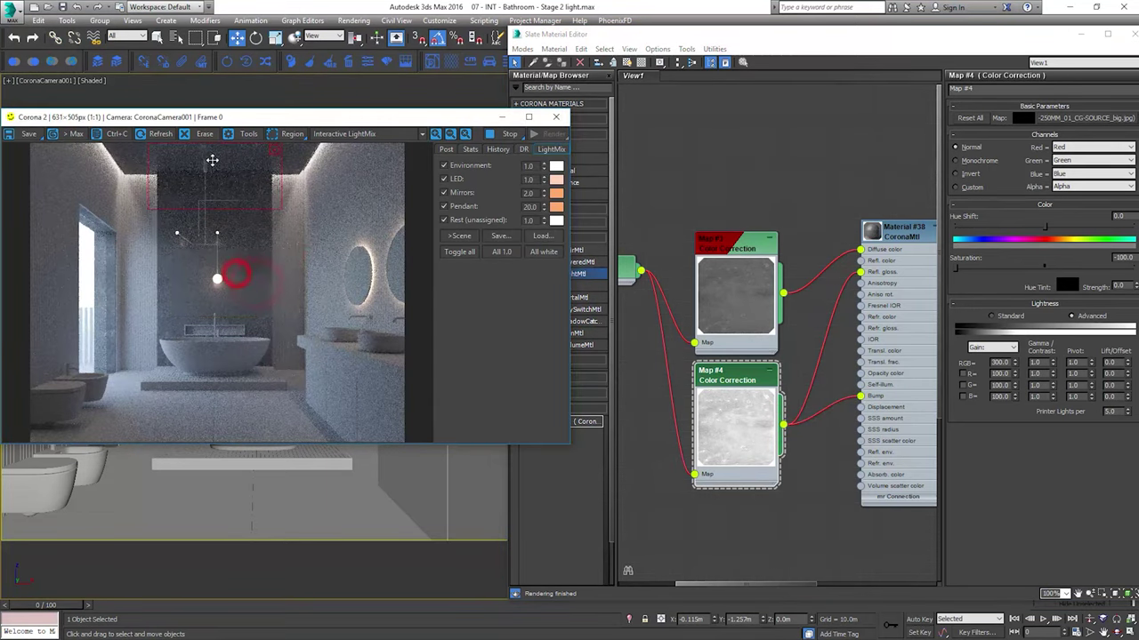
left_click_drag(145, 151, 252, 149)
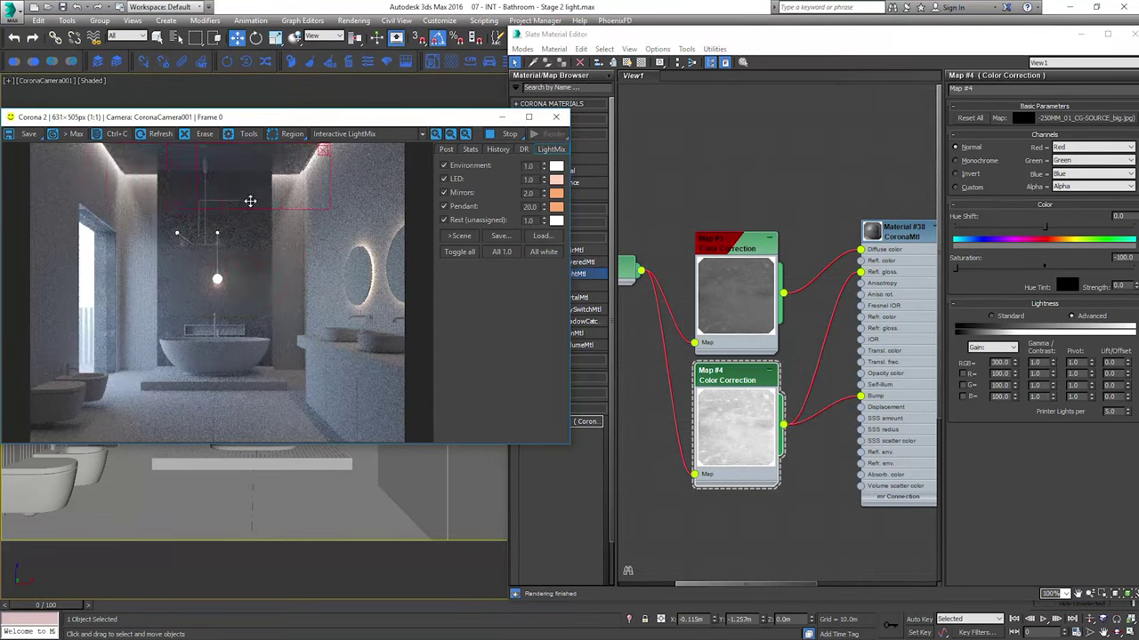
left_click_drag(251, 211, 252, 229)
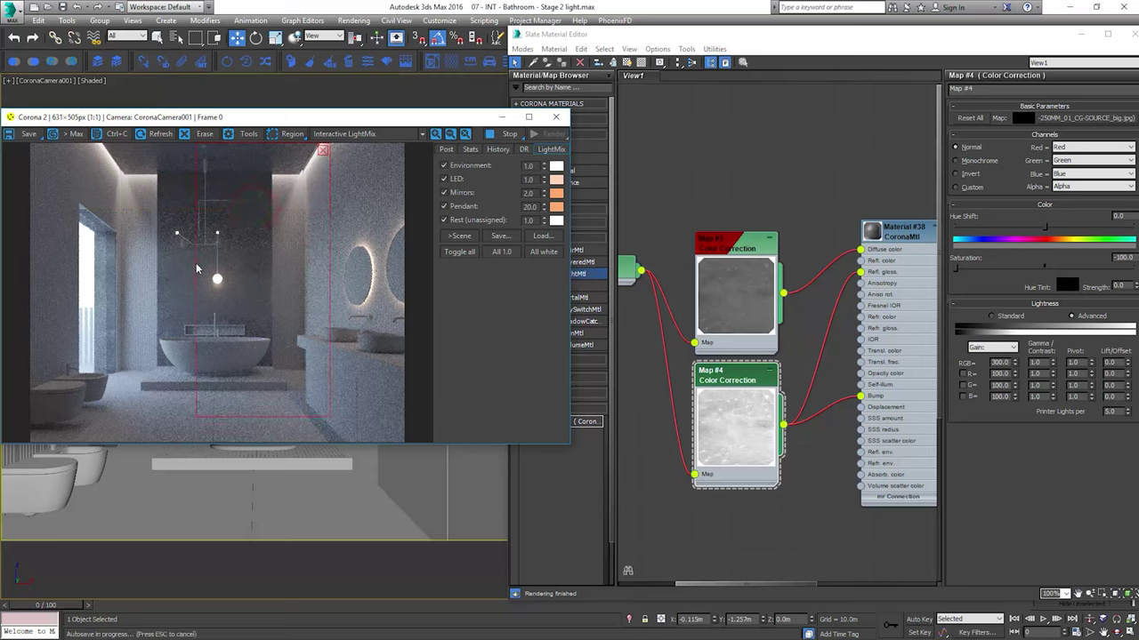
left_click(323, 149)
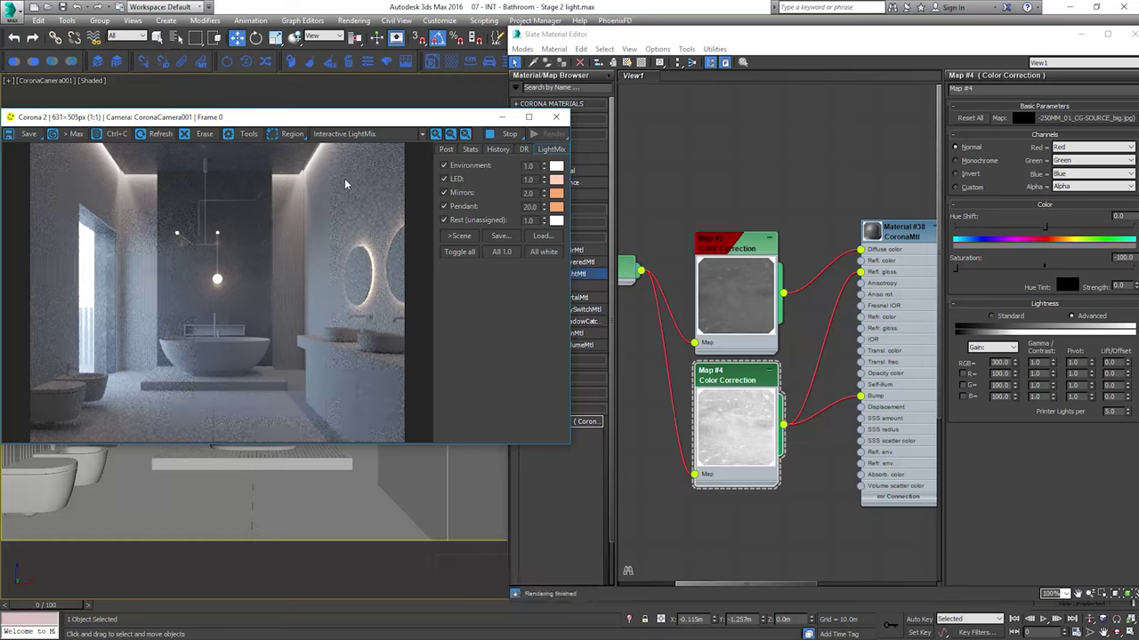
left_click(511, 136)
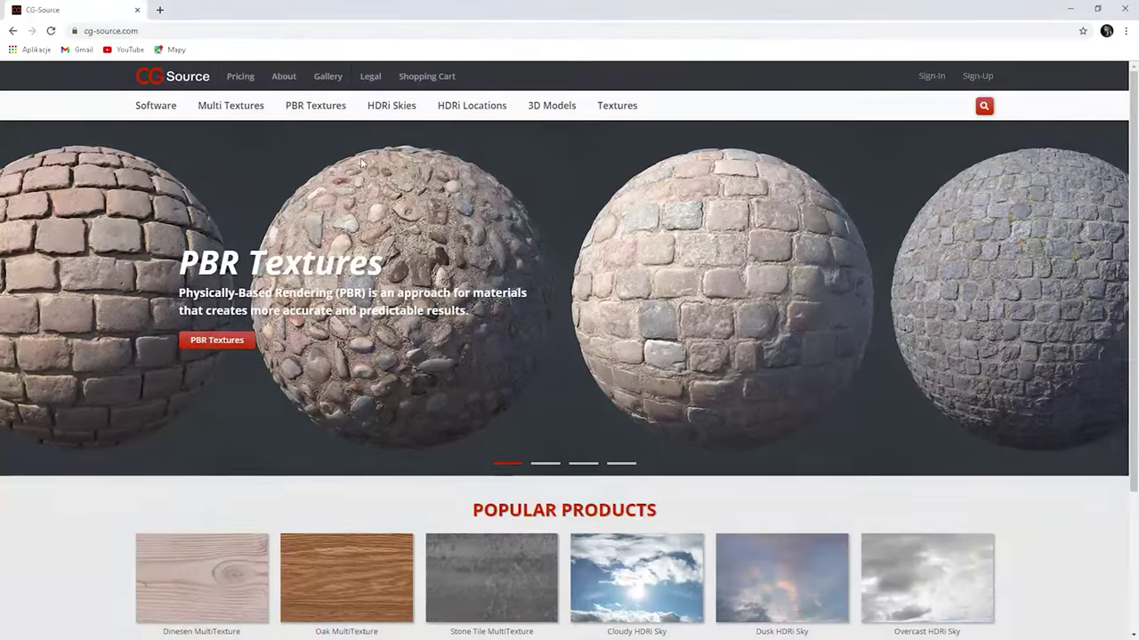
In the browser, open cg-source.com's Stone MultiTextures and examine the Stone tiles product 1092-01
mouse_move(213, 109)
left_click(228, 154)
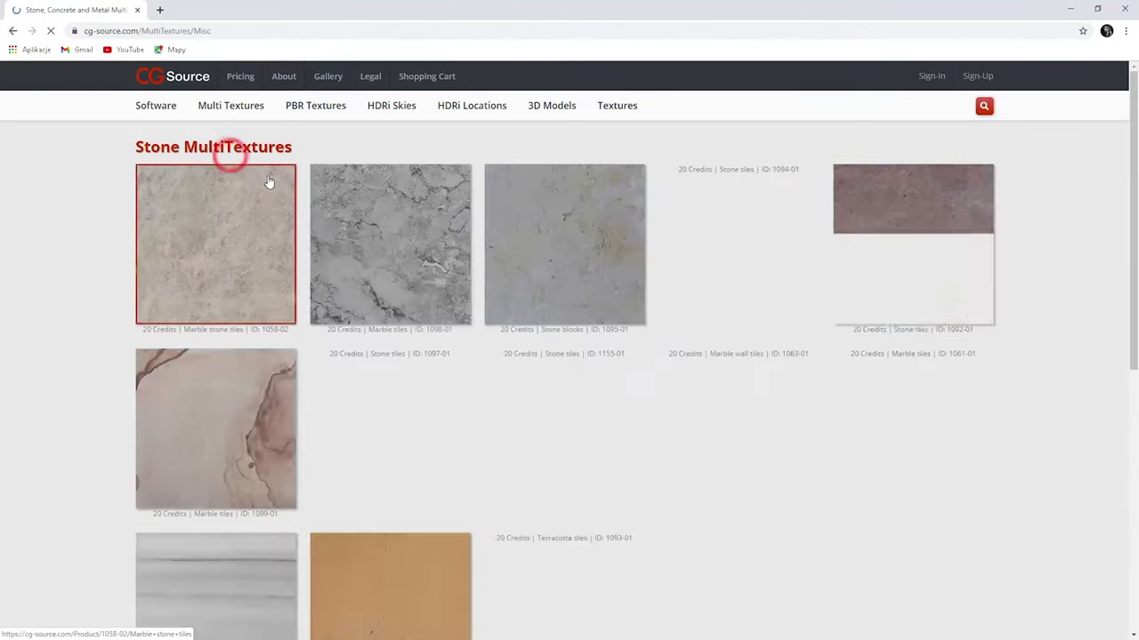
left_click(922, 220)
scroll(923, 216, "down", 3)
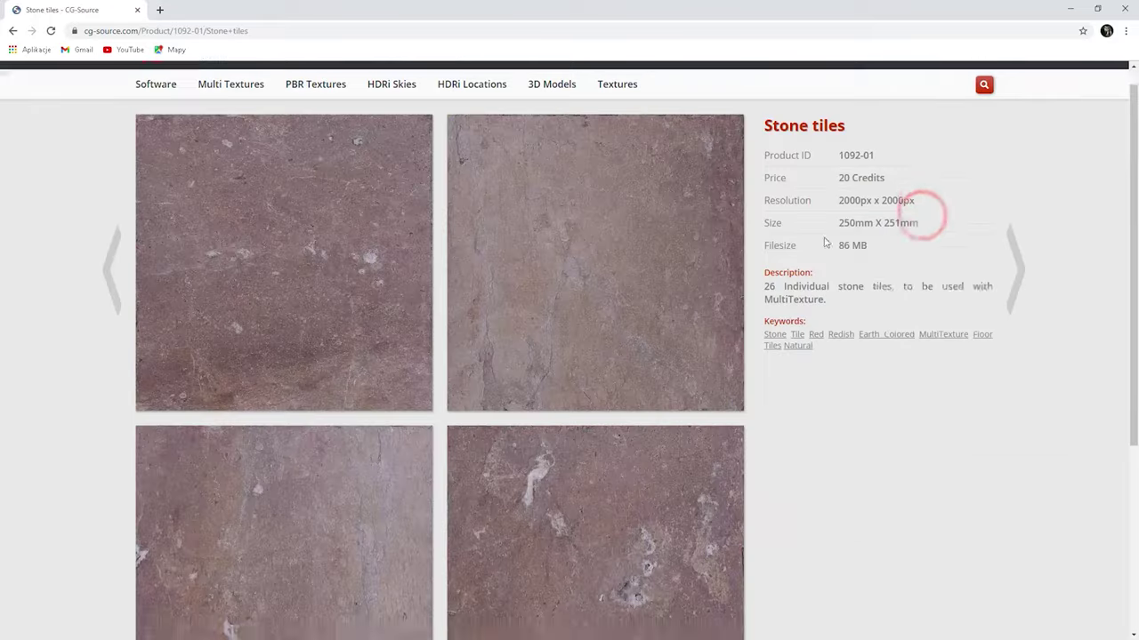
scroll(816, 241, "up", 3)
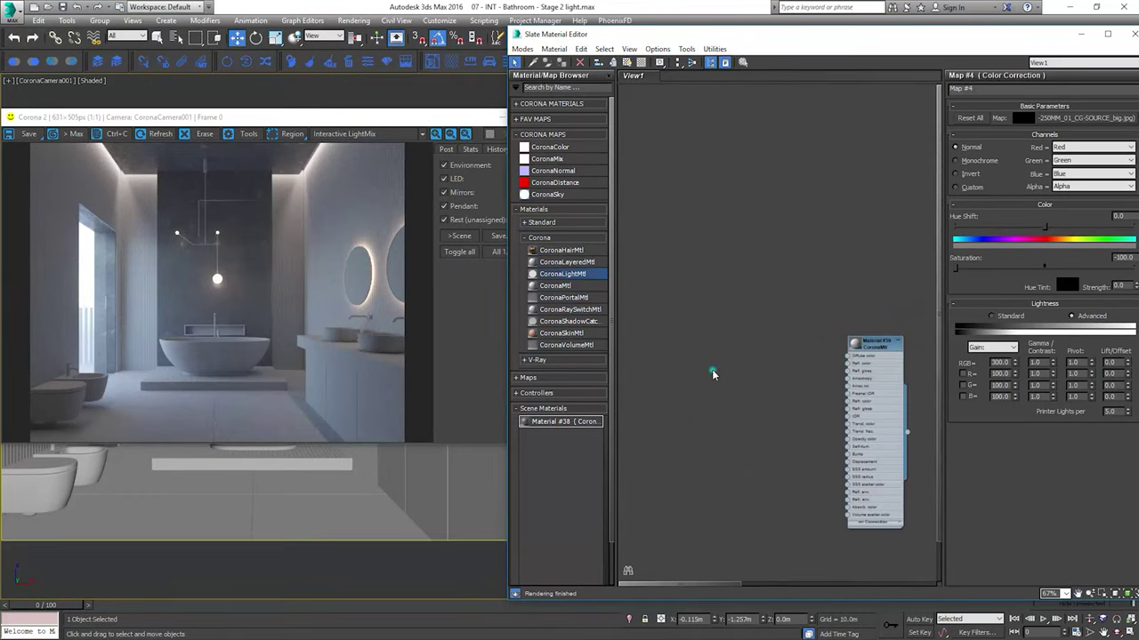
Add a MultiTexture map beside the new, unconnected CoronaMtl in the node view
right_click(712, 372)
left_click(756, 429)
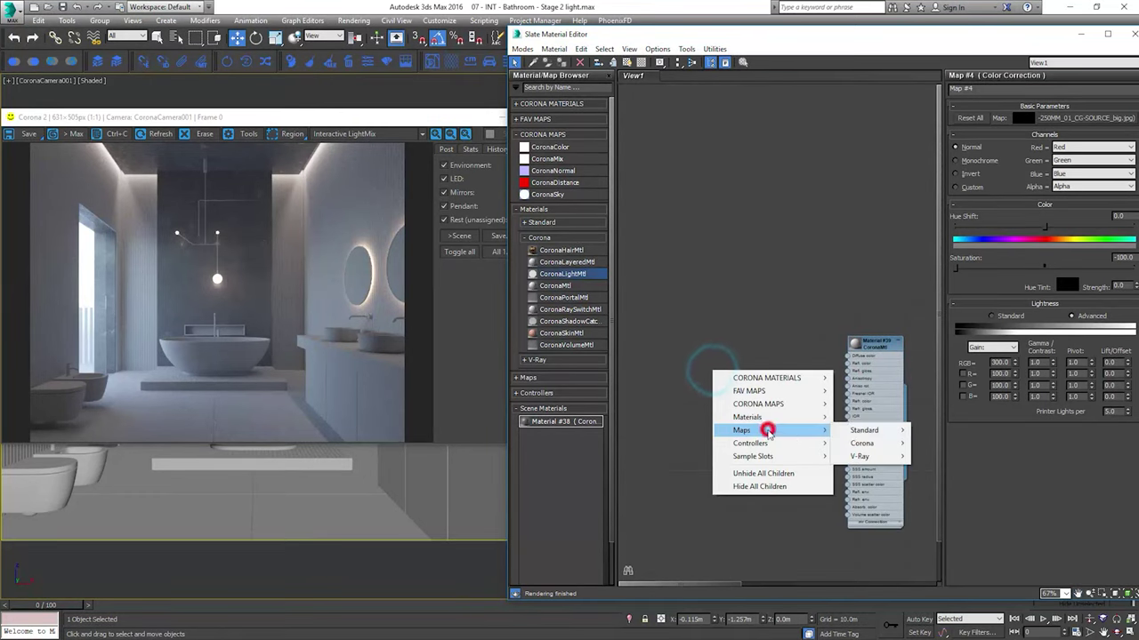
left_click(886, 431)
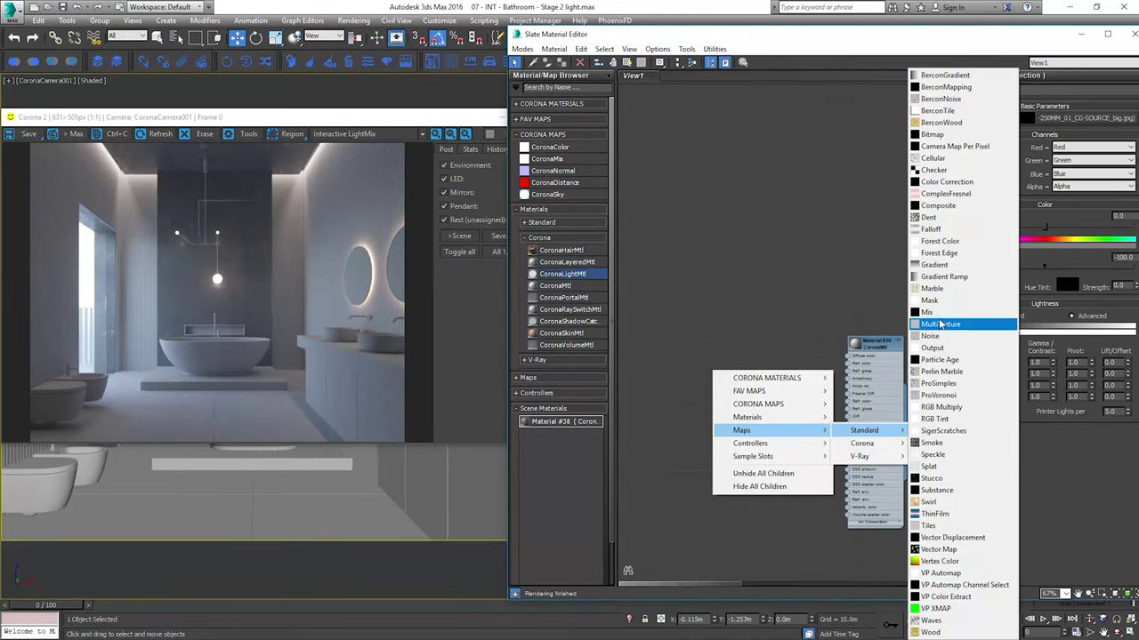
left_click(938, 323)
left_click(709, 369)
Load textures 01 to 08 from the STONE-TILES_0092-01_250MM-BY-250MM folder into the MultiTexture, skipping the big version
left_click(995, 134)
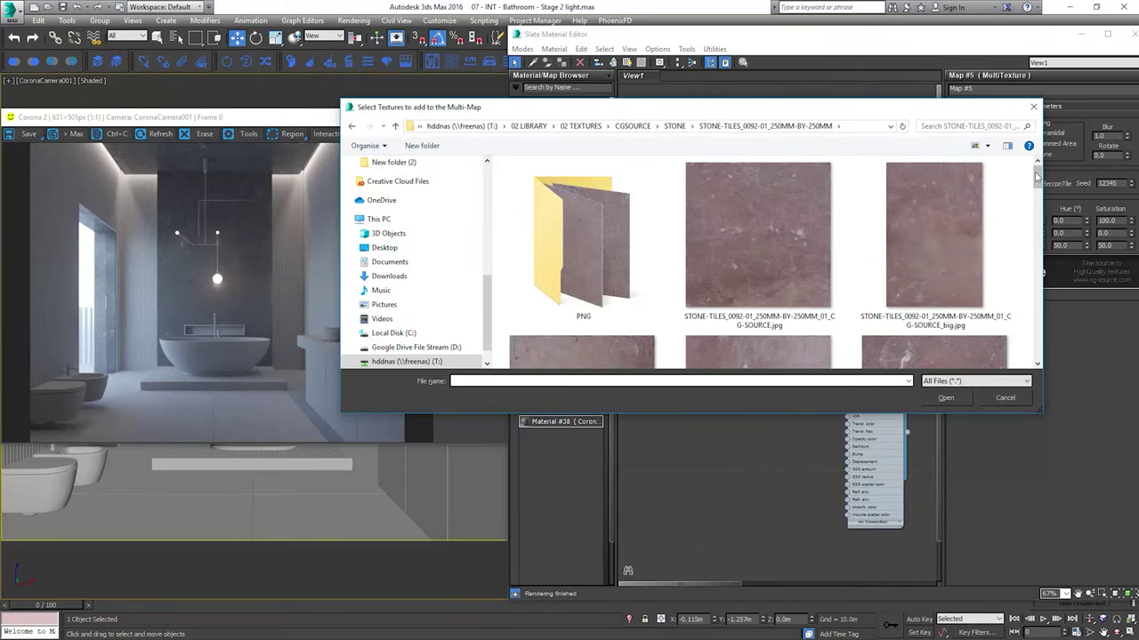
left_click(809, 233)
double_click(867, 103)
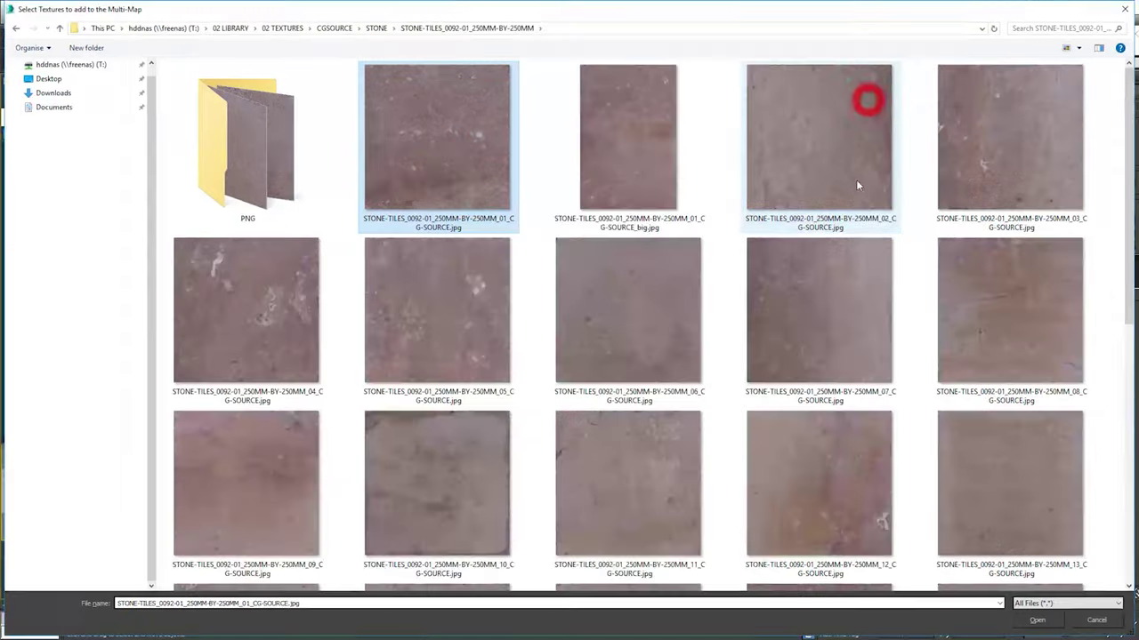
left_click(848, 139, "ctrl")
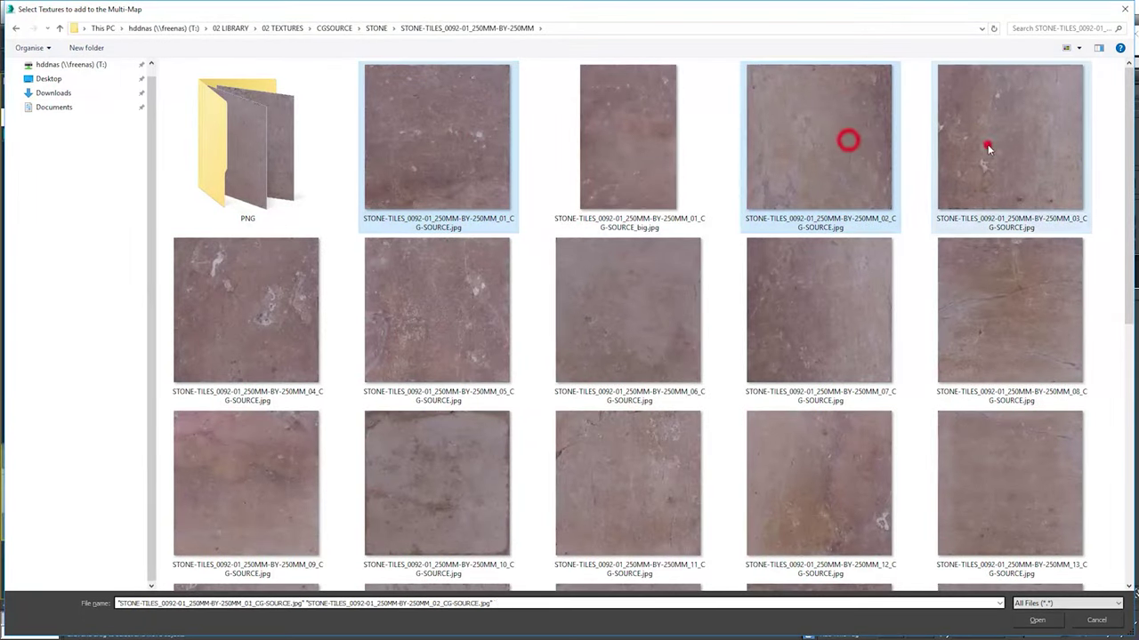
left_click(988, 145, "ctrl")
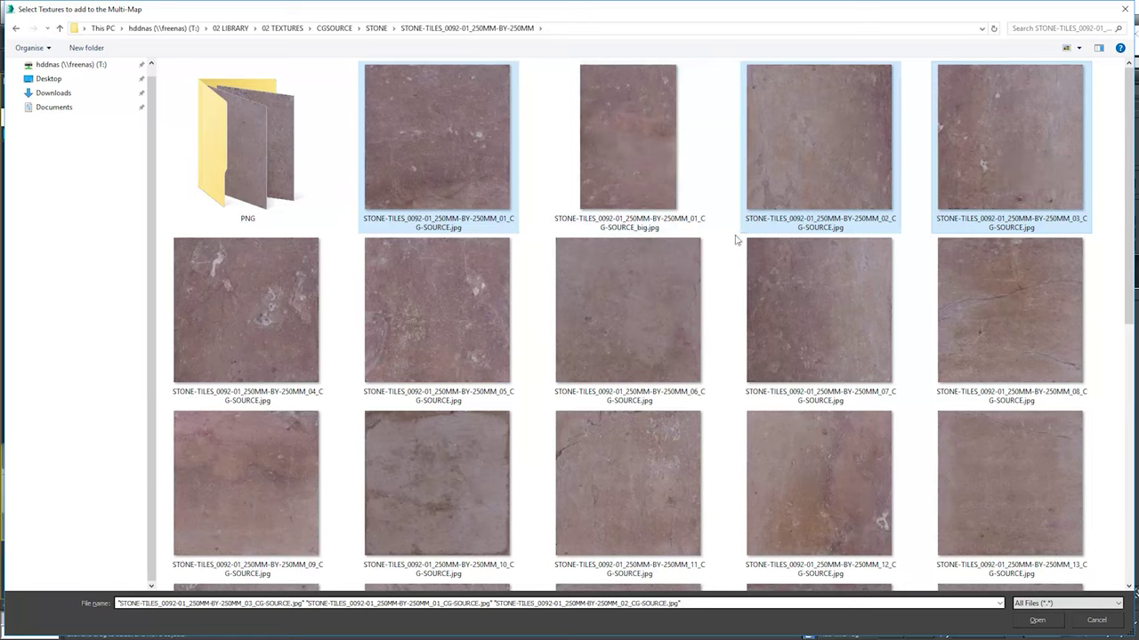
left_click(275, 306, "ctrl")
left_click(427, 314, "ctrl")
left_click(634, 307, "ctrl")
left_click(844, 307, "ctrl")
left_click(1026, 294, "ctrl")
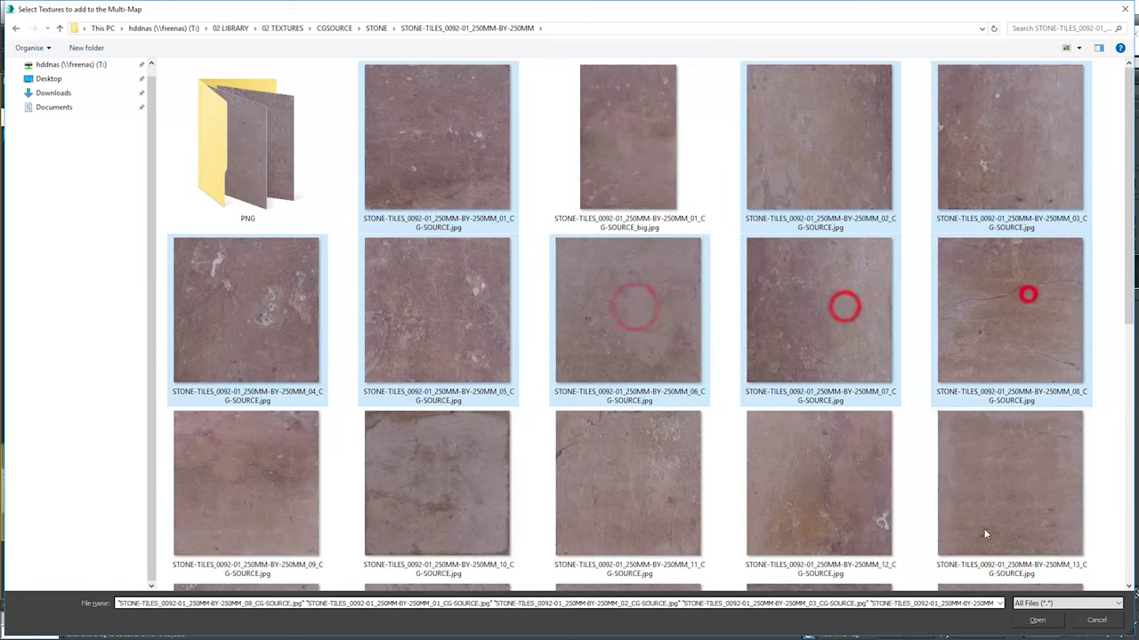
left_click(1038, 620)
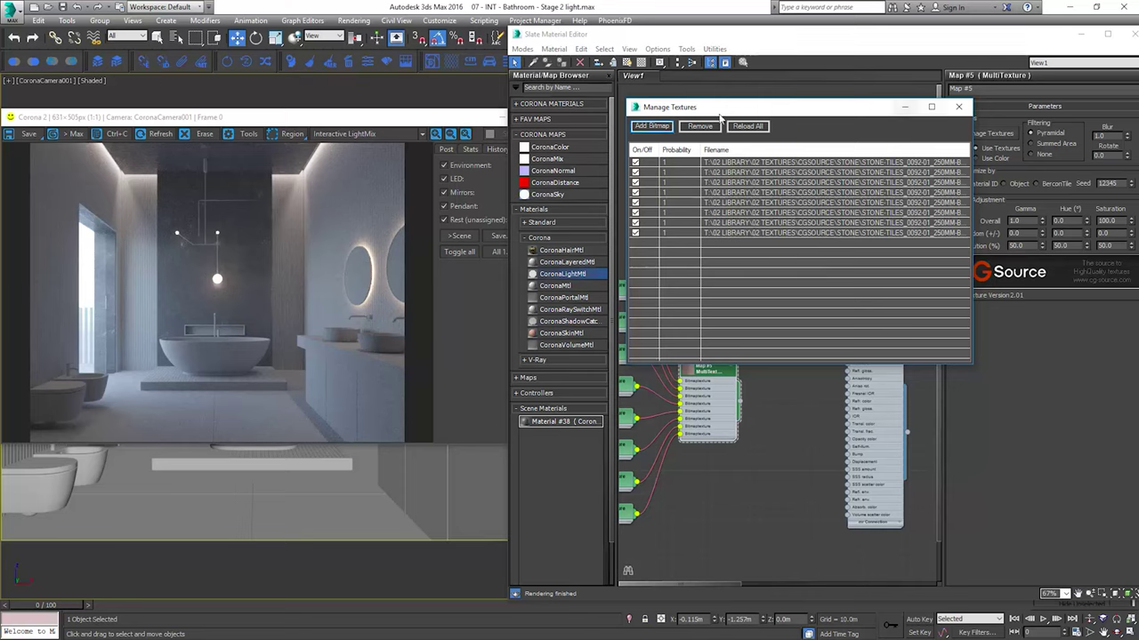
left_click(958, 107)
Copy the wall material's two Color Correction nodes next to the MultiTexture
scroll(762, 302, "down", 2)
scroll(787, 291, "down", 4)
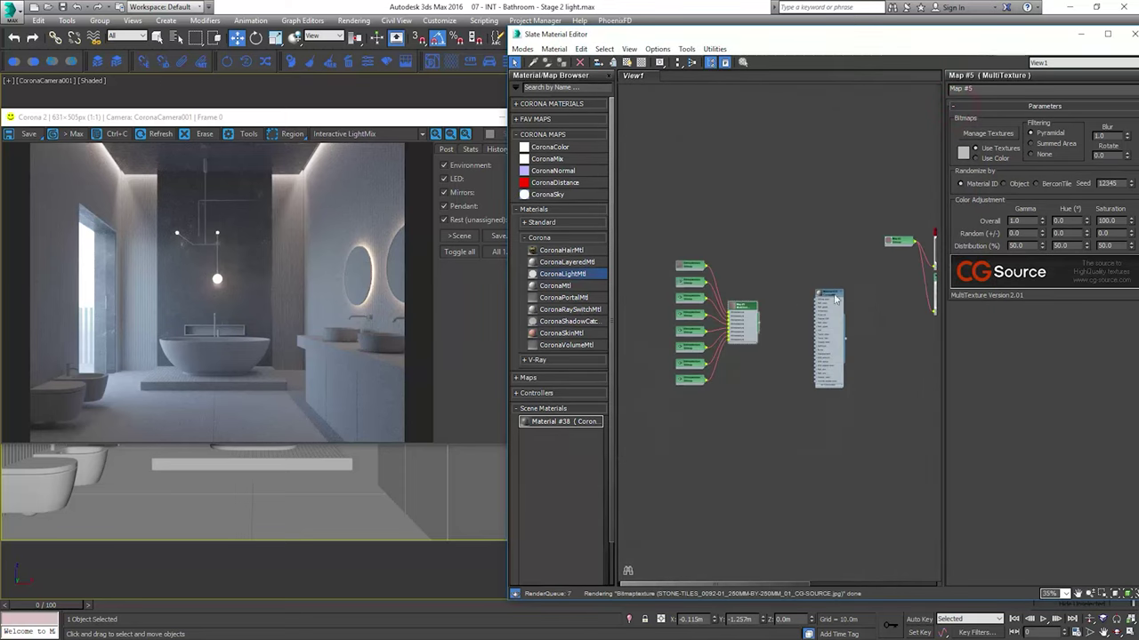
scroll(848, 291, "up", 3)
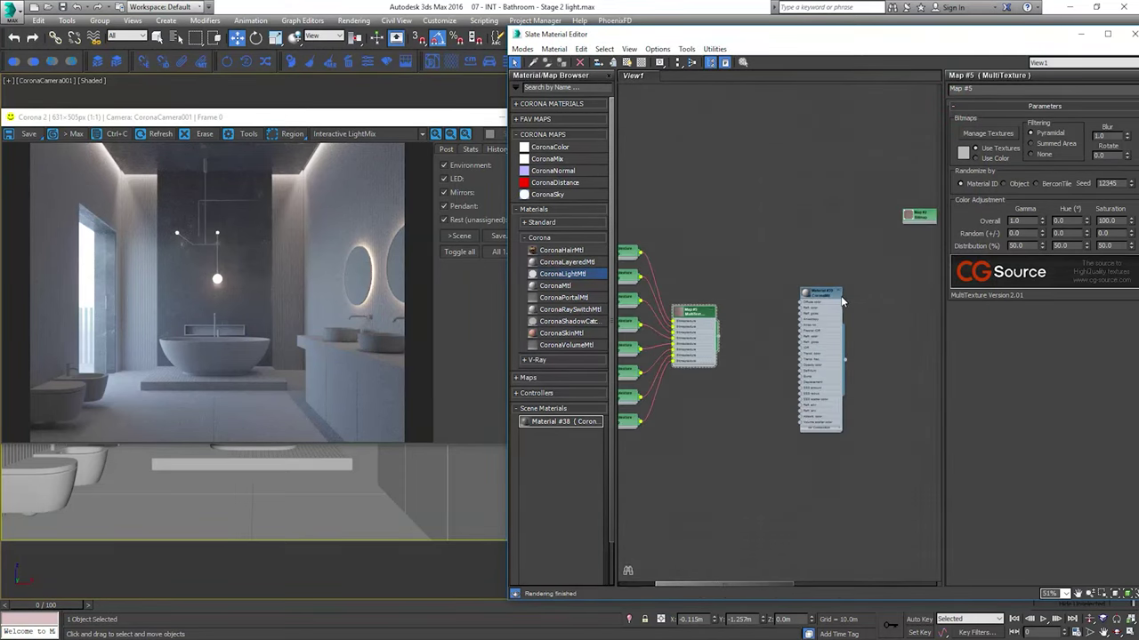
middle_click_drag(869, 275, 763, 300)
mouse_move(898, 243)
left_mouse_down("shift")
mouse_move(749, 250)
mouse_move(651, 275)
left_mouse_up("shift")
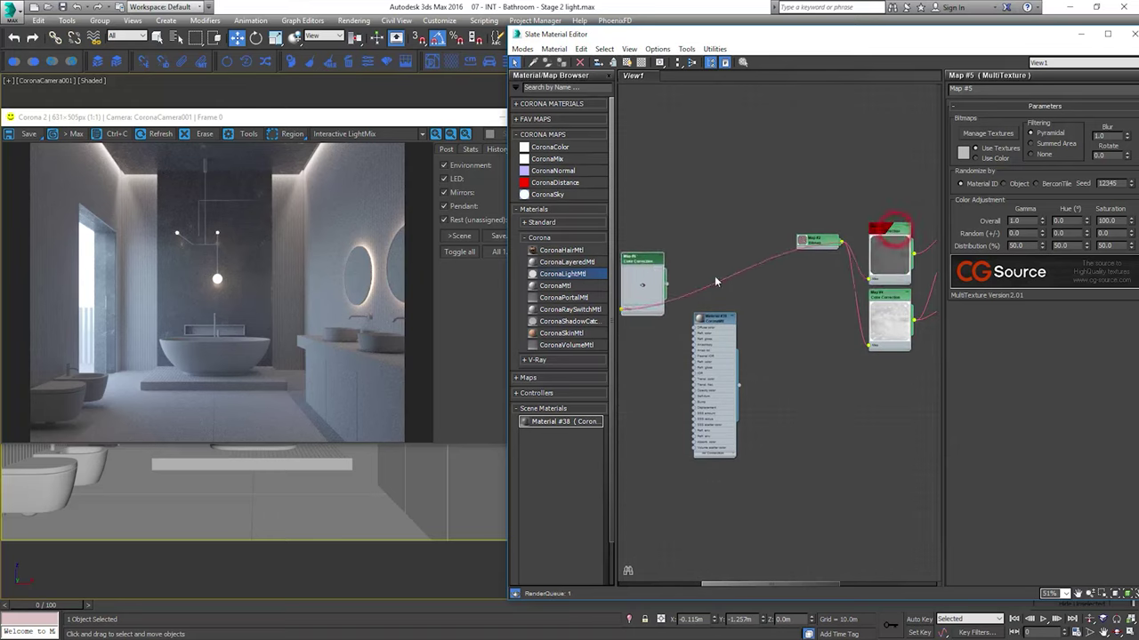
left_click_drag(896, 293, 644, 348, "shift")
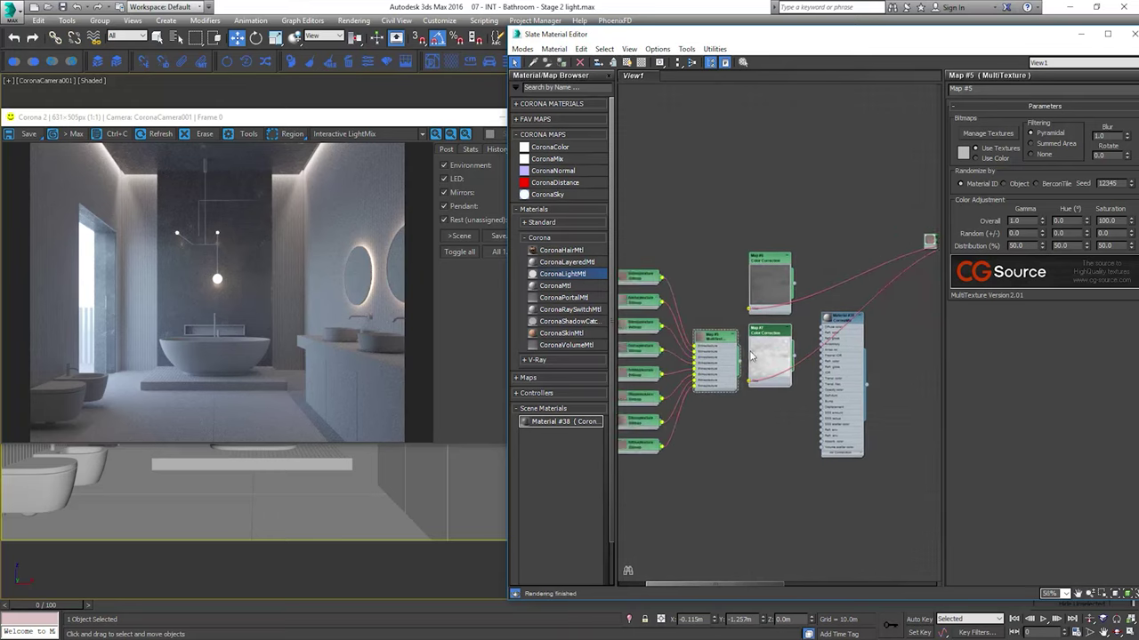
Feed the MultiTexture into both copied Color Corrections and connect the darker one to the new material's diffuse color
left_click_drag(733, 364, 749, 292)
left_click_drag(812, 254, 853, 317)
left_click_drag(789, 349, 797, 426)
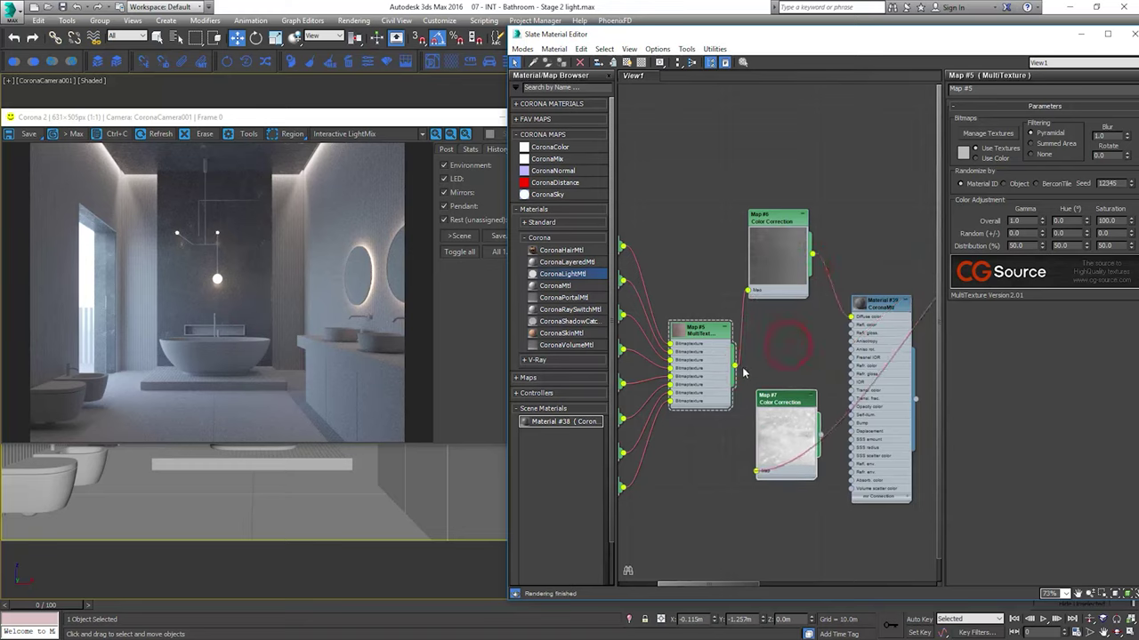
left_click_drag(750, 474, 755, 470)
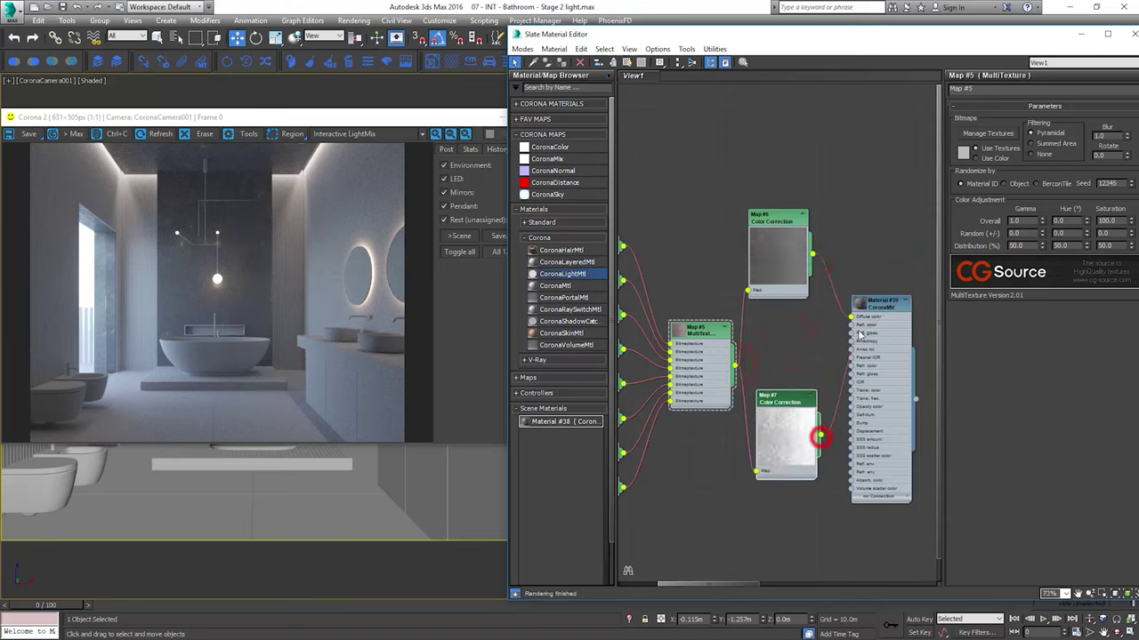
Connect the lighter Color Correction to the new material's reflection glossiness and bump, moving the material node farther from the maps
left_click_drag(858, 330, 912, 379)
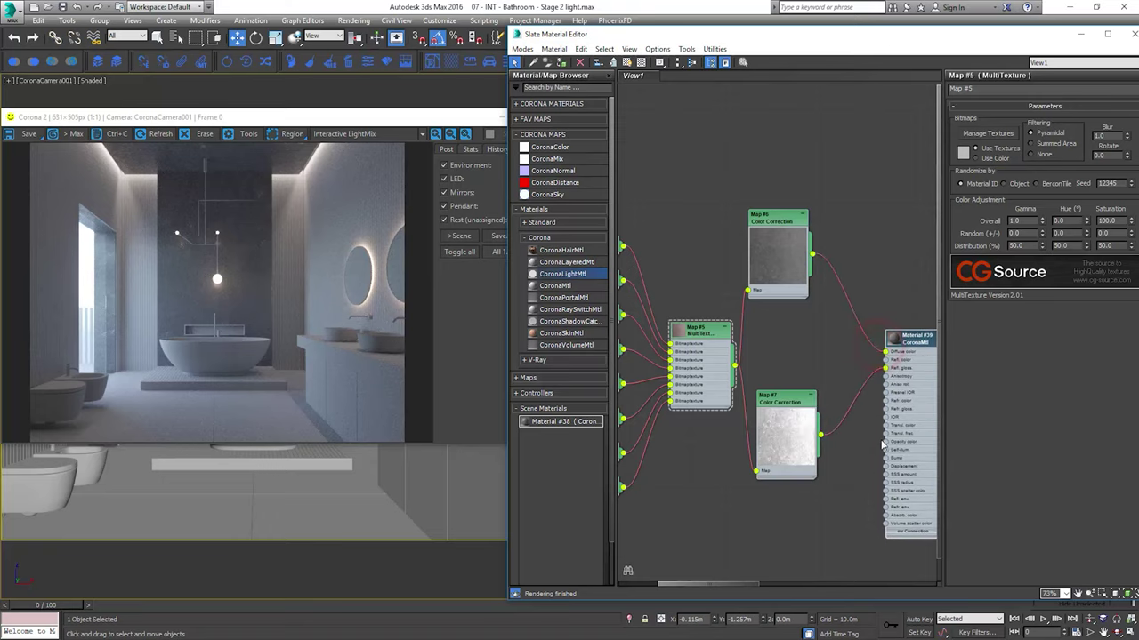
left_click_drag(821, 435, 885, 459)
middle_click_drag(880, 425, 819, 413)
scroll(819, 413, "down", 1)
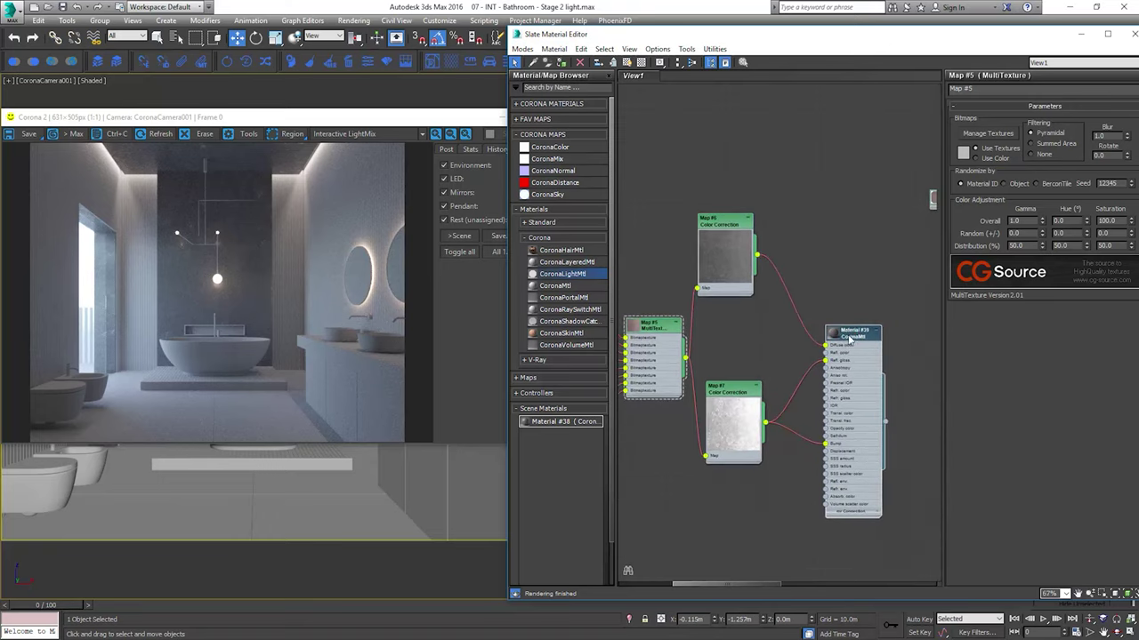
Set the stone tile material's reflection level to 1.0 and assign it to the floor
double_click(850, 336)
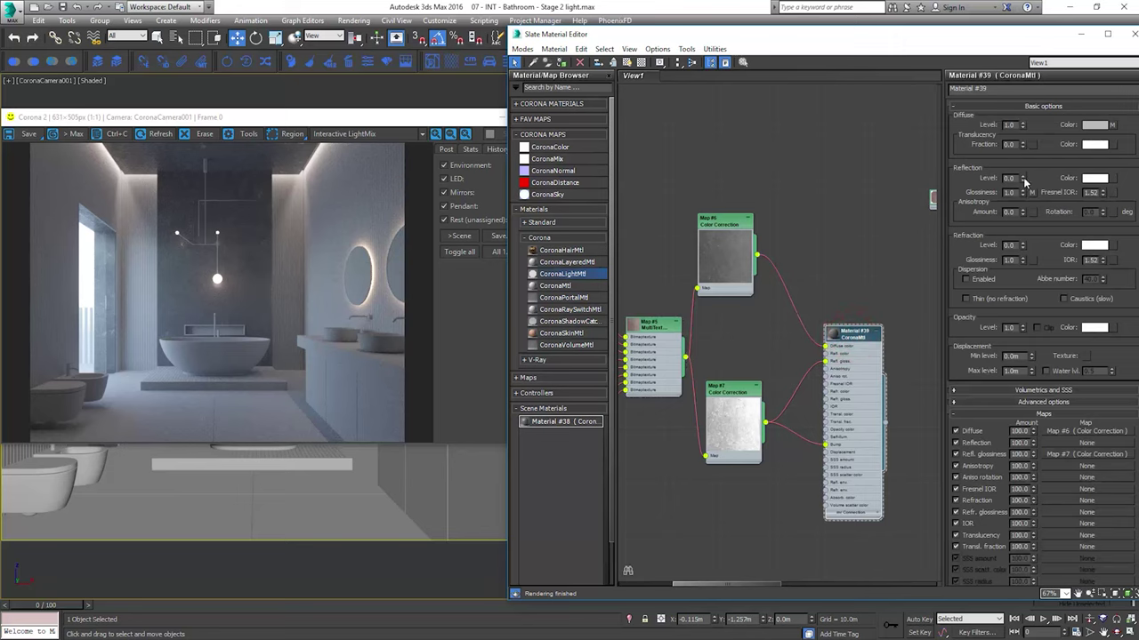
left_click_drag(884, 425, 368, 492)
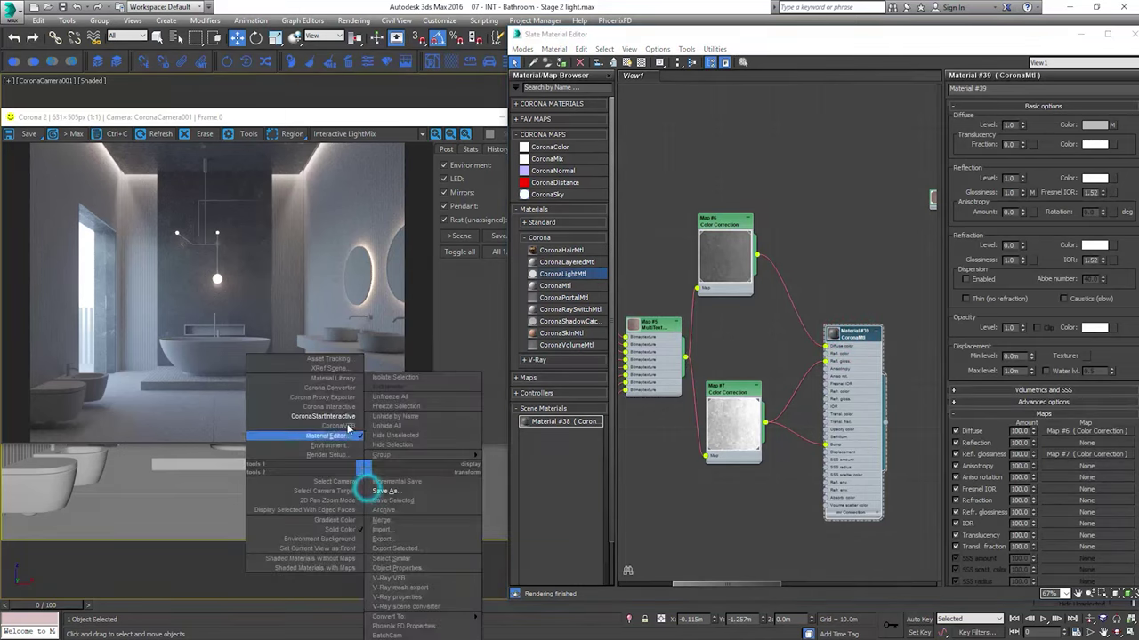
Start the interactive render and check the floor with a region spanning the lower part of the image, removing the region when done
left_click(347, 415)
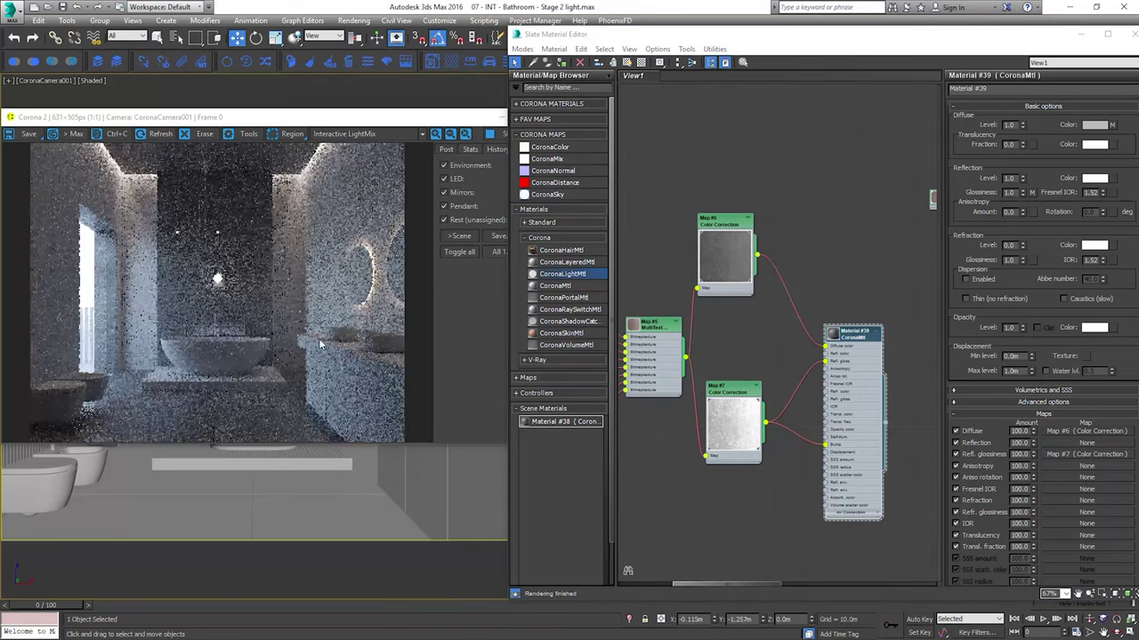
left_click(292, 133)
left_click_drag(351, 342, 26, 501)
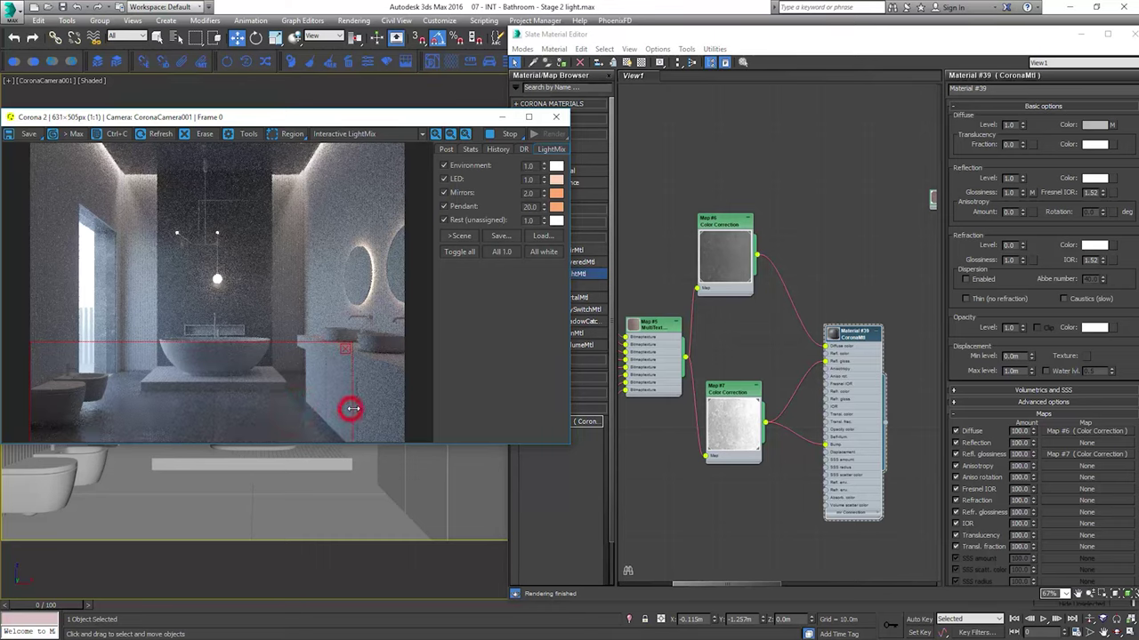
left_click_drag(352, 408, 404, 408)
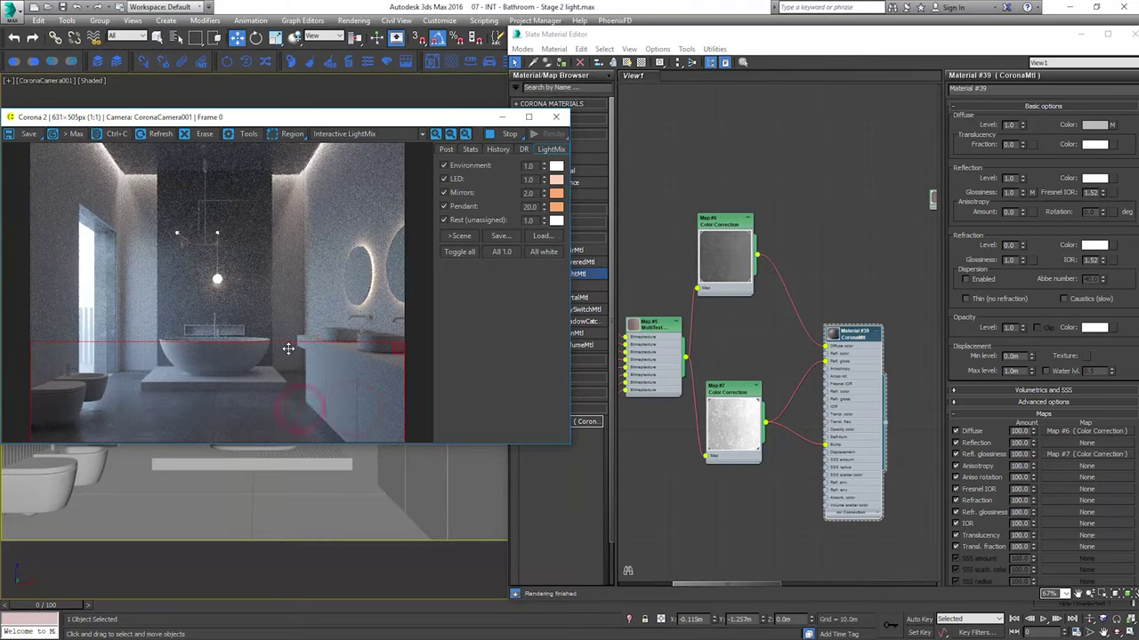
left_click_drag(289, 360, 292, 359)
left_click(400, 370)
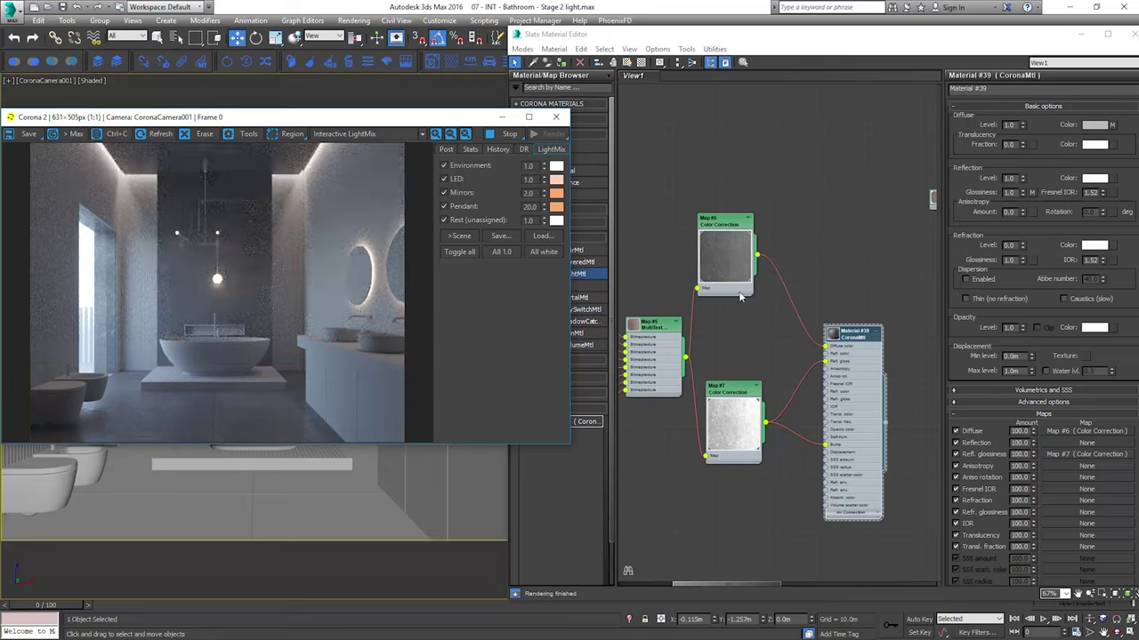
Add a new CoronaMtl in an empty area of the node view
middle_click_drag(828, 162, 792, 443)
right_click(749, 230)
left_click(681, 231)
left_click_drag(553, 285, 828, 325)
Assign the new CoronaMtl to the bathtub, both washbasins, the toilet and the bidet, moving the render window clear of the editor
left_click_drag(320, 118, 589, 41)
left_click(264, 418)
left_click(473, 404, "ctrl")
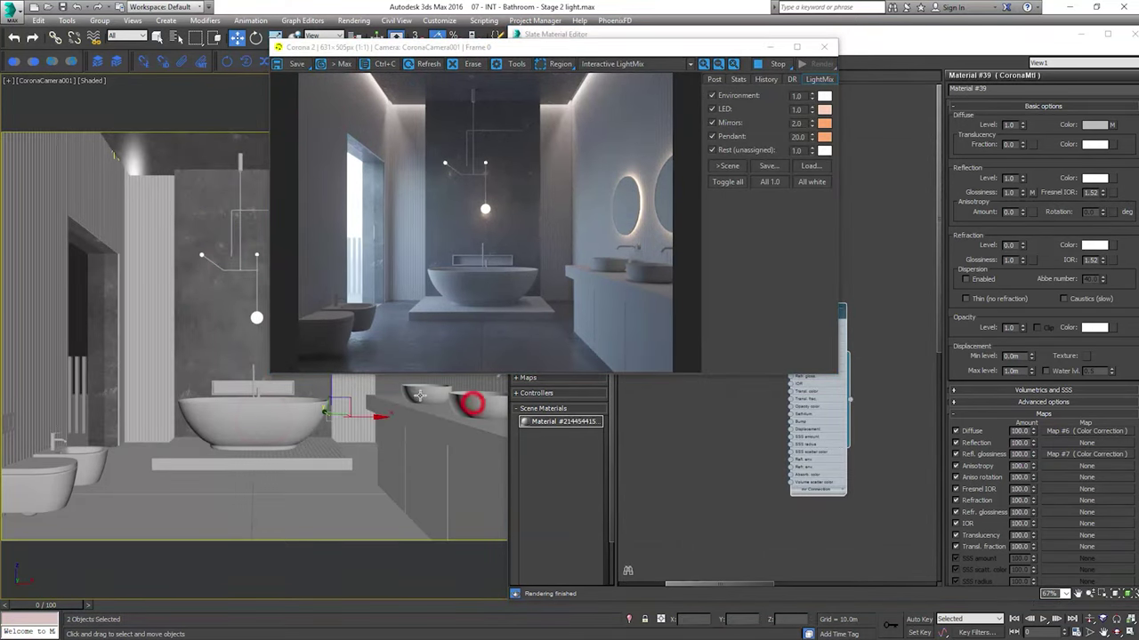
left_click(420, 394, "ctrl")
left_click(83, 461, "ctrl")
left_click(54, 481, "ctrl")
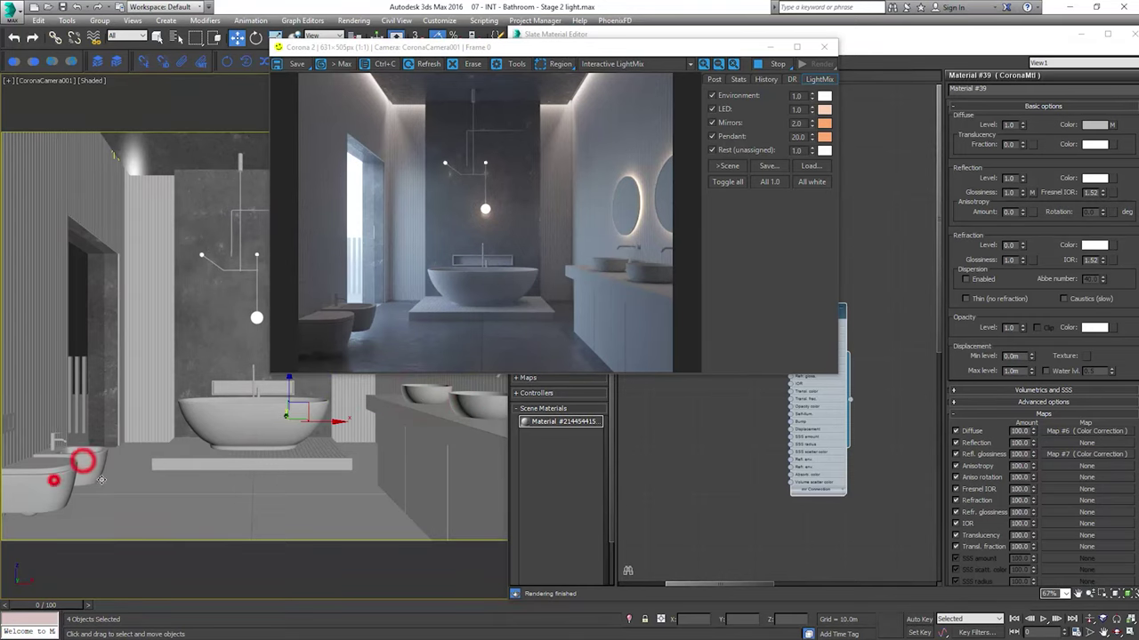
left_click(823, 395)
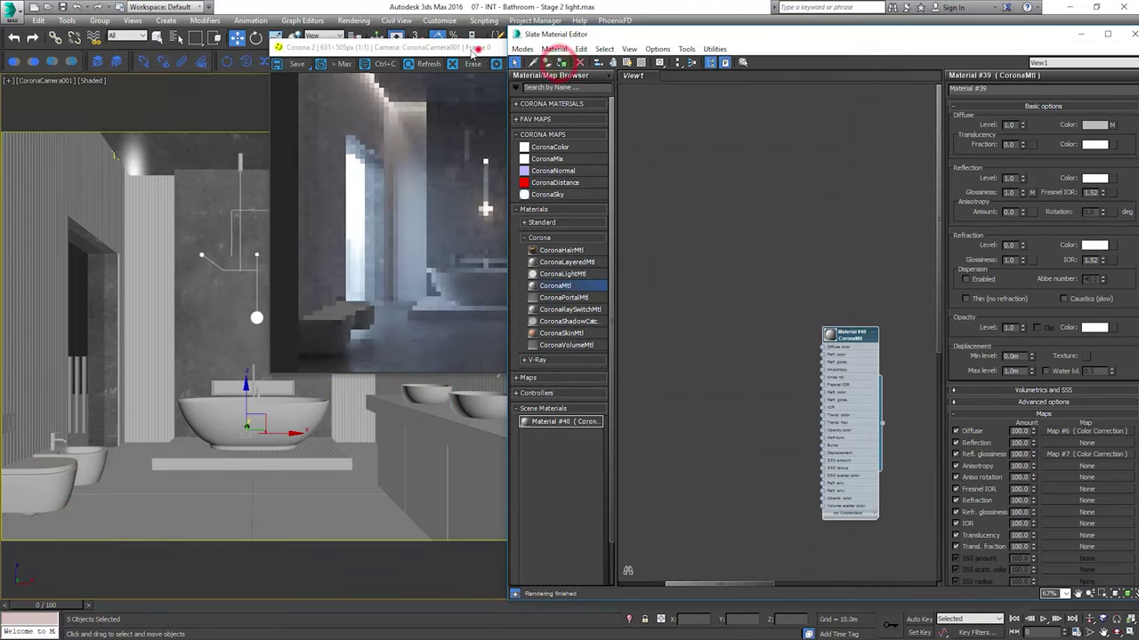
left_click_drag(479, 51, 252, 58)
left_click(1089, 128)
left_click(1088, 126)
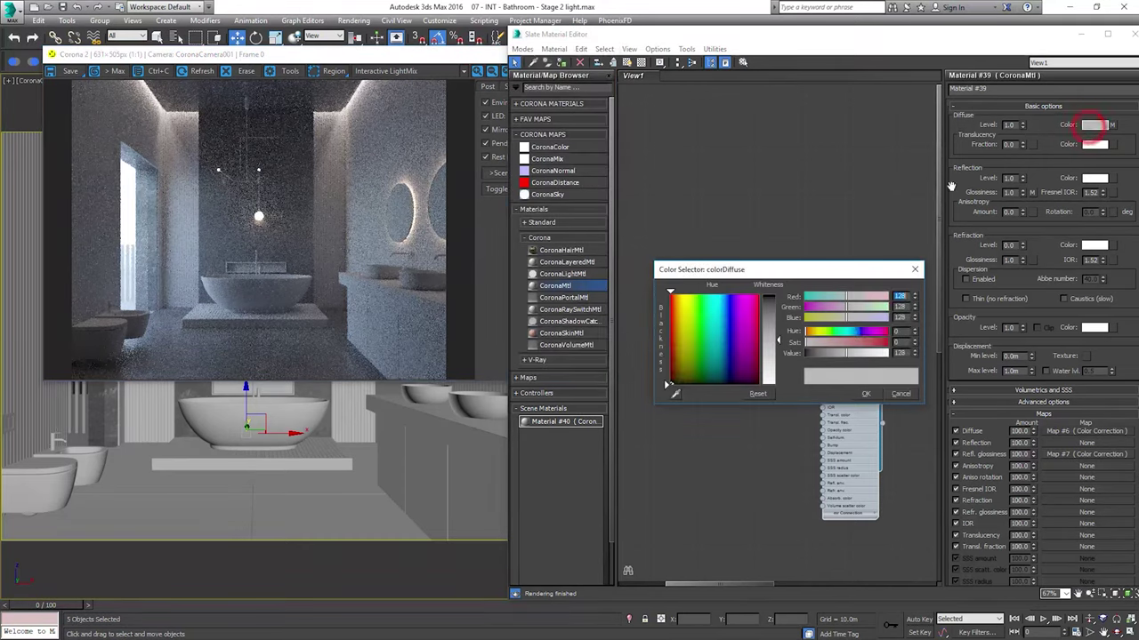
left_click(902, 390)
Set the sanitaryware material's diffuse color value to 200 and its reflection level to 1.0
double_click(849, 335)
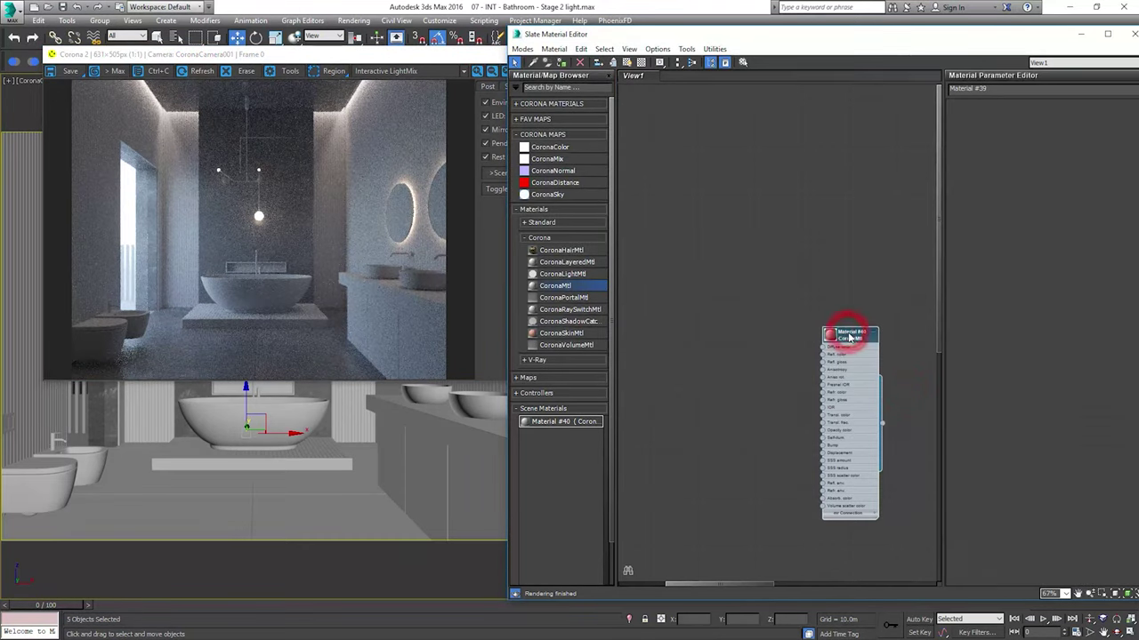
left_click(1094, 125)
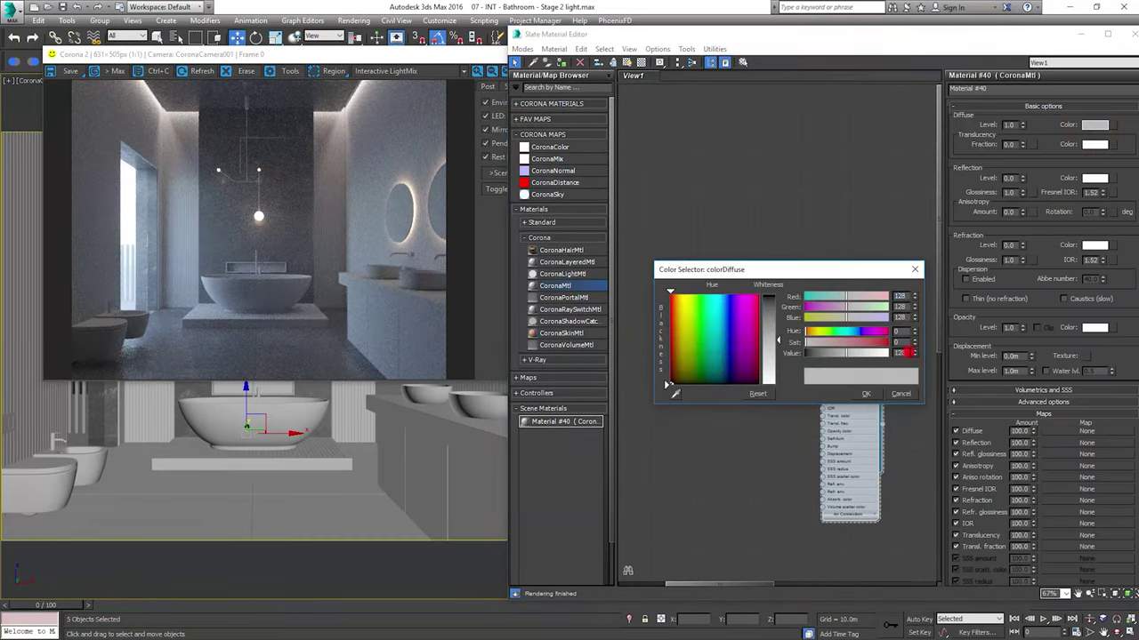
key("Return")
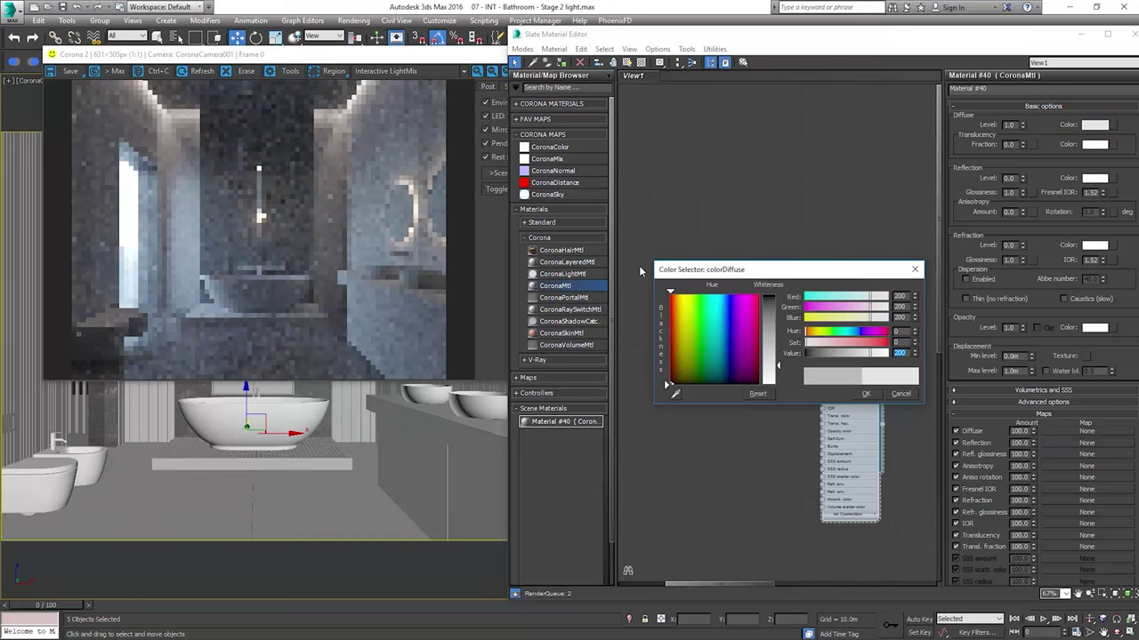
left_click(864, 392)
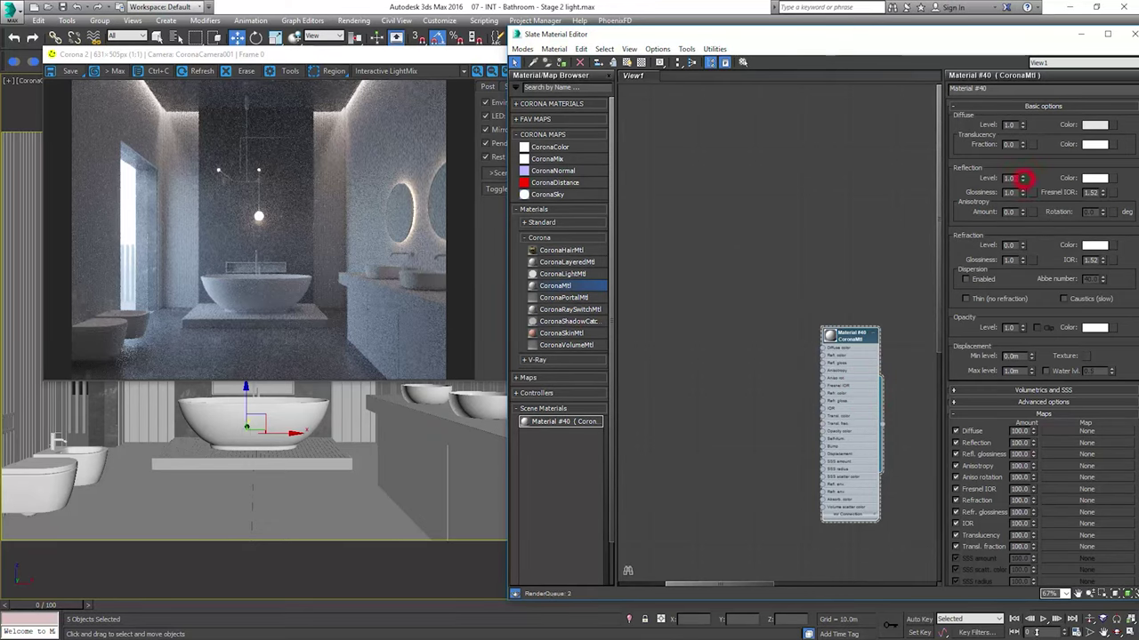
left_click(1023, 178)
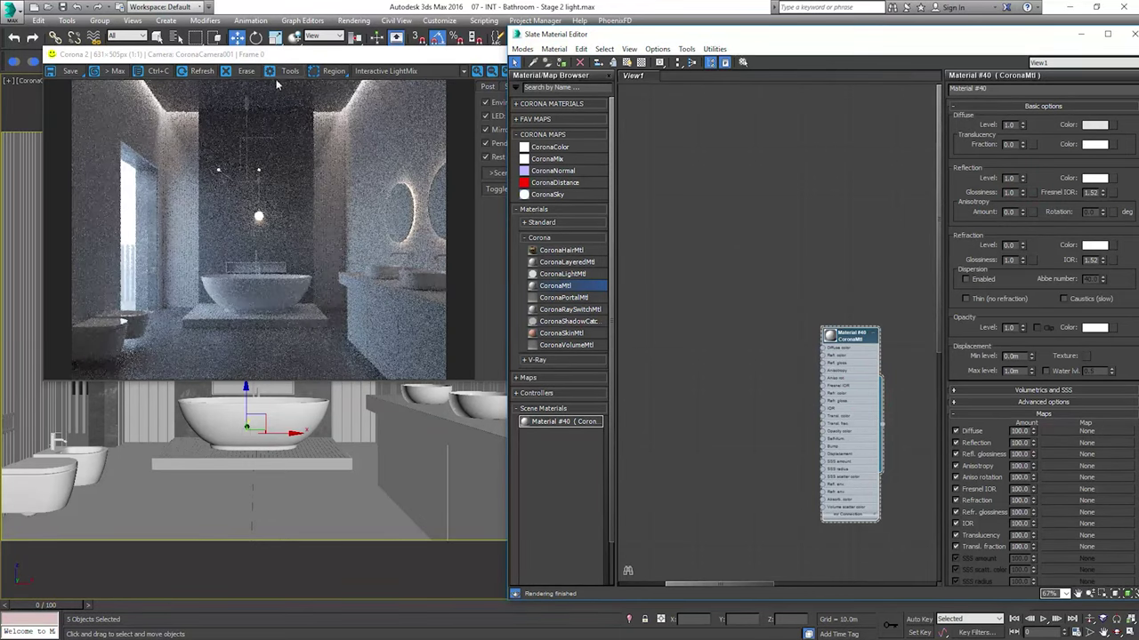
Define separate render regions around the toilet and bidet, the bathtub, and the washbasins
left_click(323, 68)
left_click(154, 302)
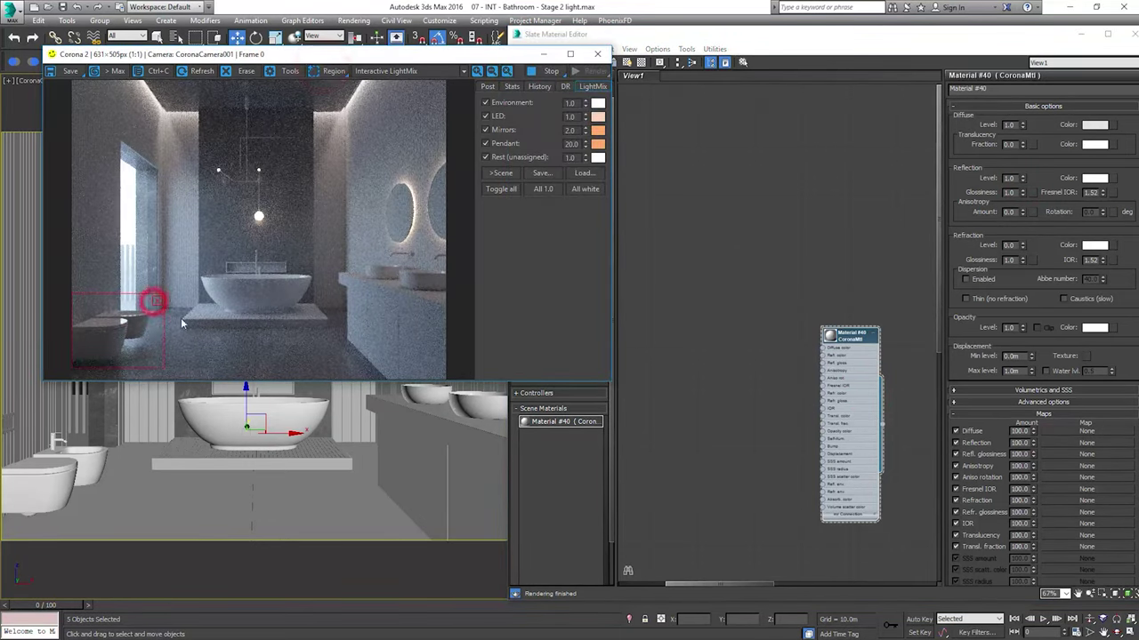
left_click_drag(207, 259, 323, 307)
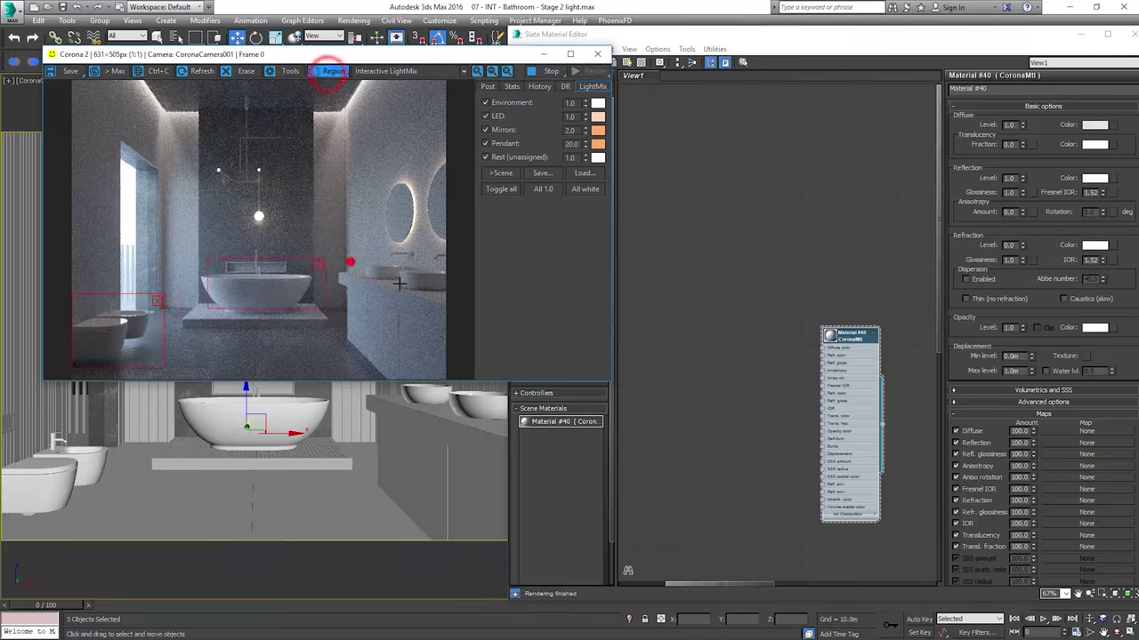
left_click_drag(399, 283, 445, 300)
Set the sanitaryware material's reflection glossiness to 0.9 and shift the render region around the toilet and bidet slightly
left_click(1014, 192)
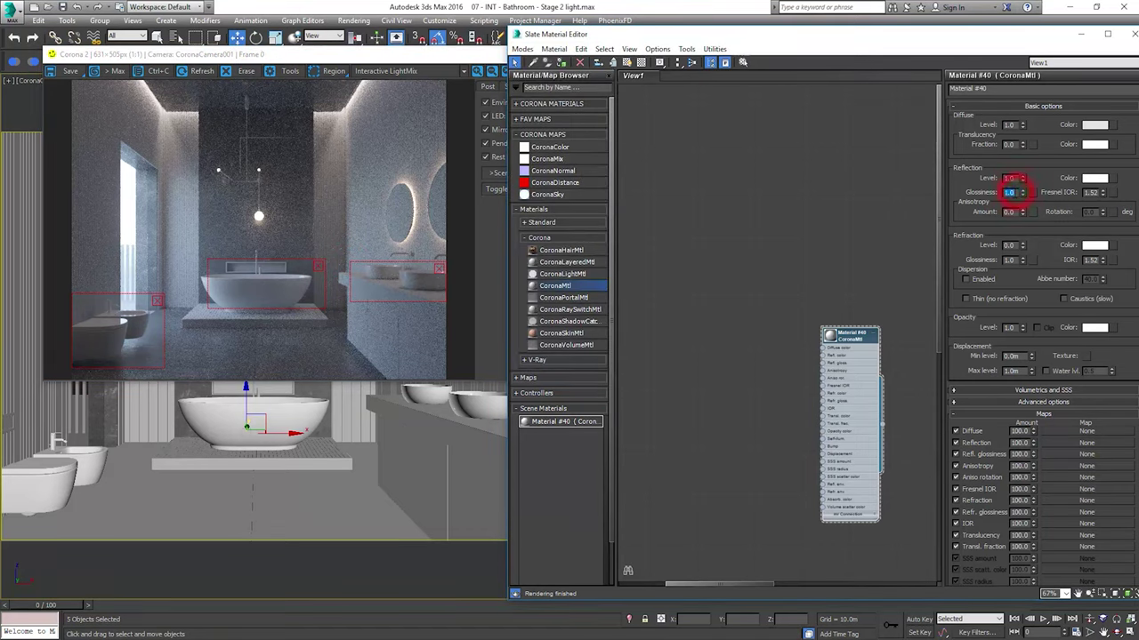
left_click(138, 337)
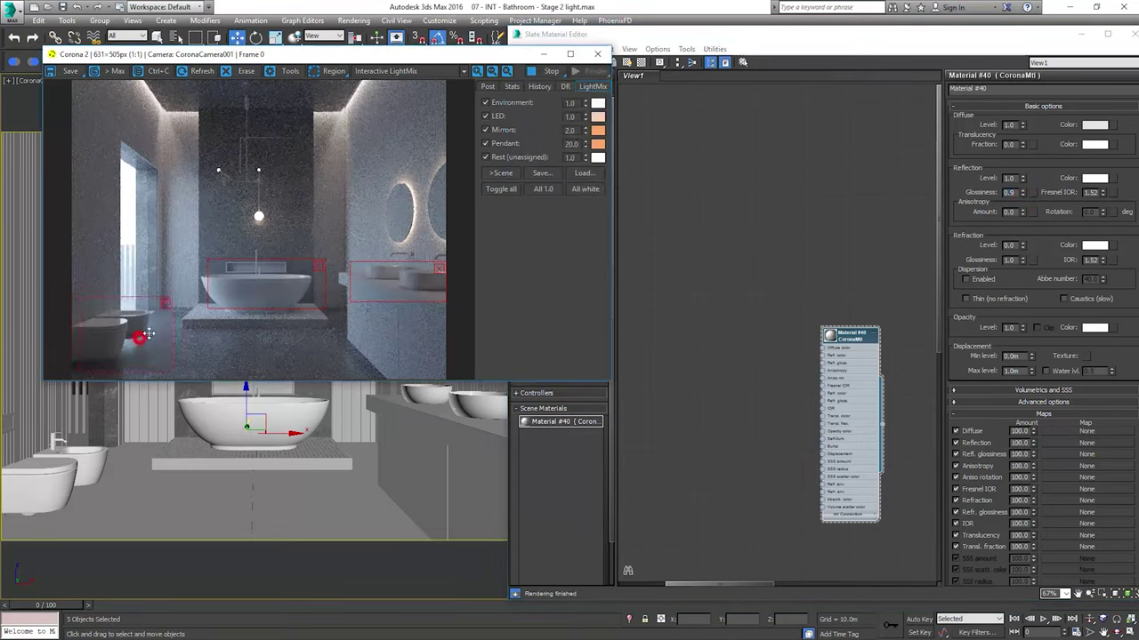
Shift the toilet and bidet render region over to the washbasins and set the sanitaryware material's reflection glossiness to 0.85
left_click_drag(167, 327, 442, 283)
left_click(1024, 149)
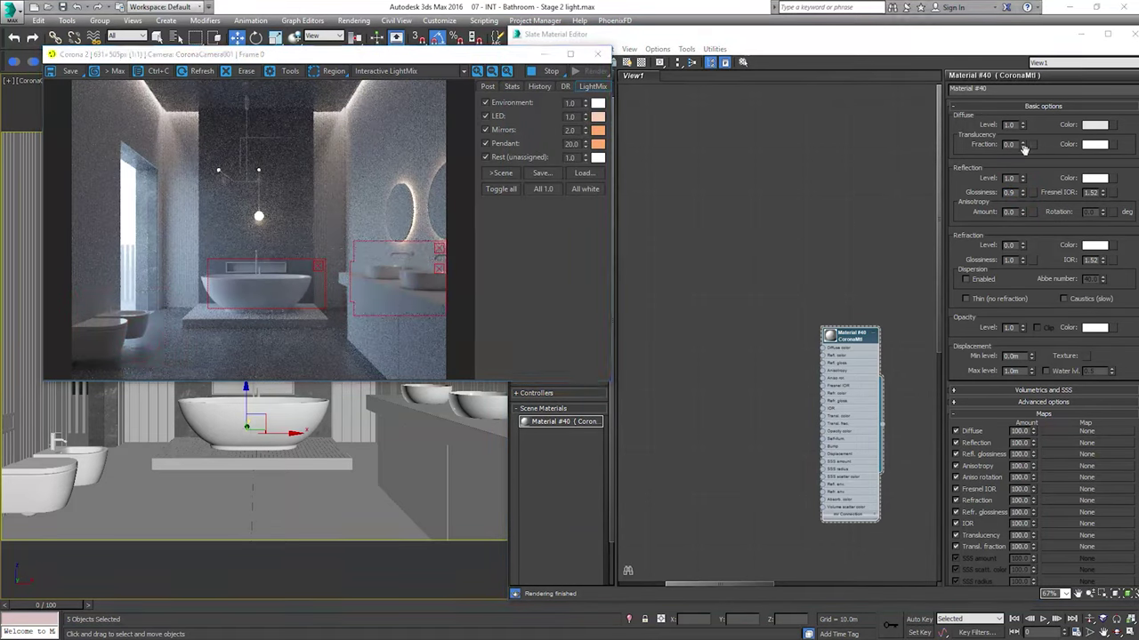
left_click(1011, 192)
type("0.85")
key("Return")
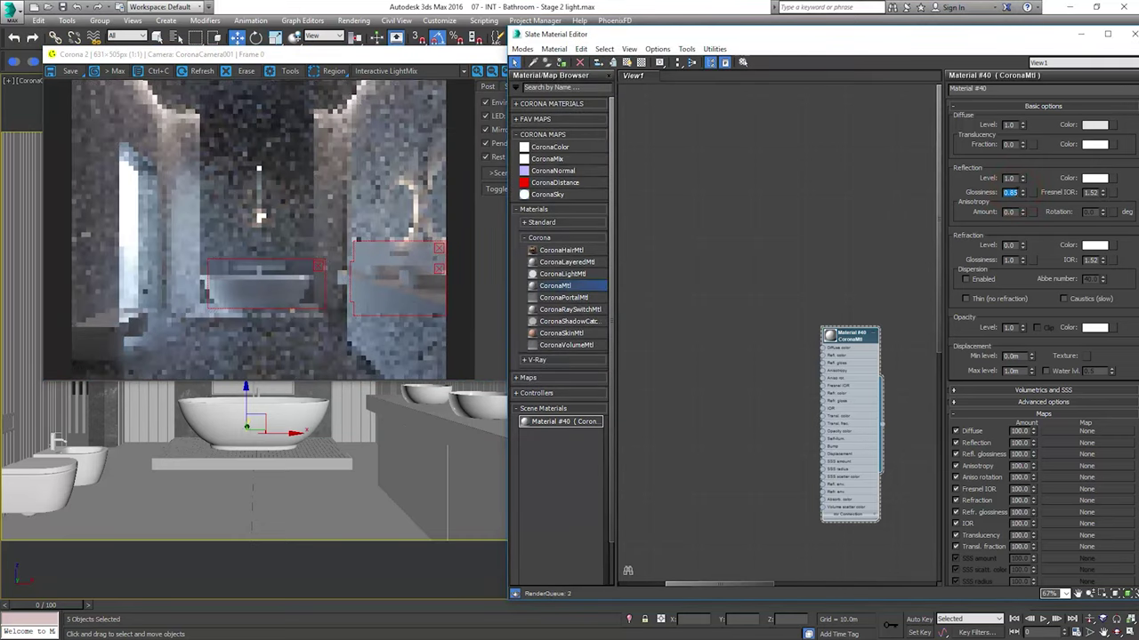
Remove the existing render regions, define one around the washbasin taps, and move the render window clear of the taps in the viewport
left_click(298, 294)
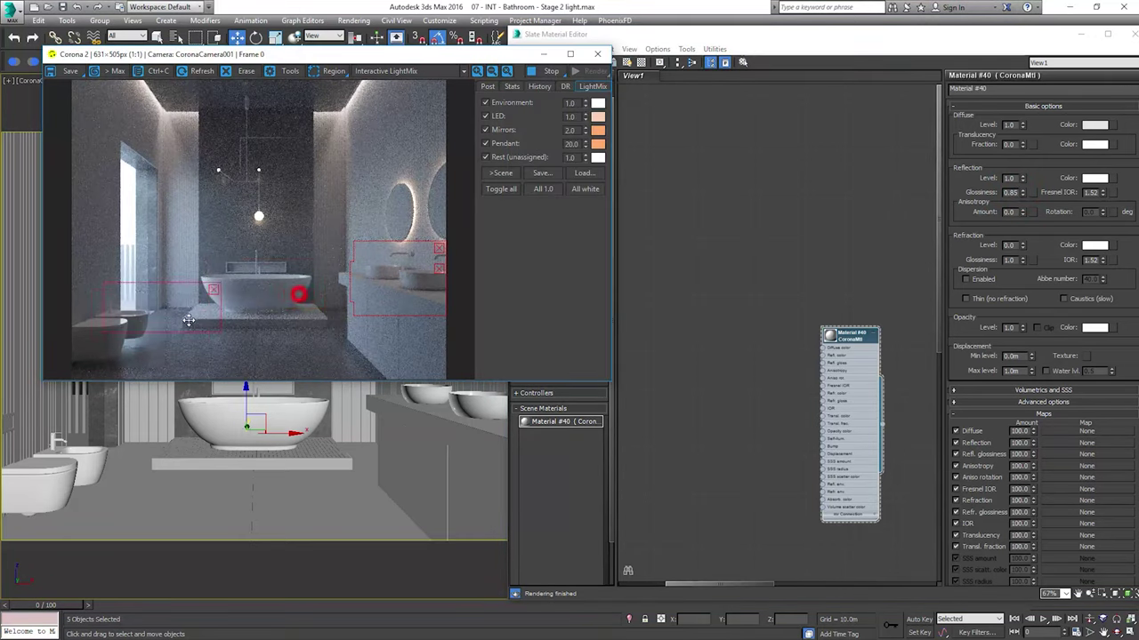
left_click(440, 249)
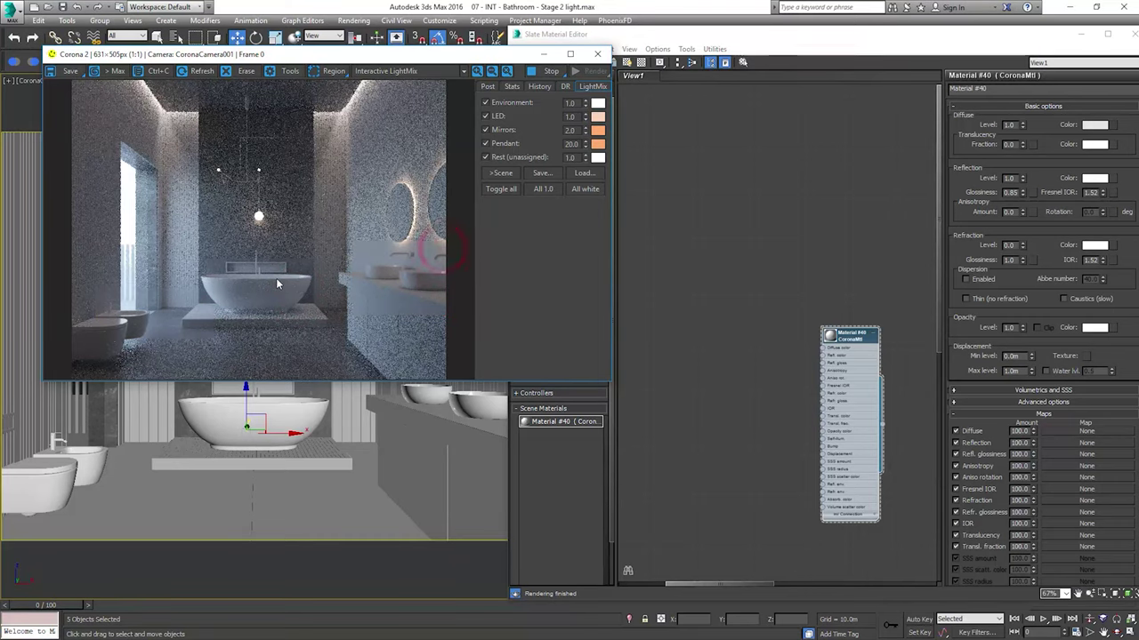
left_click(322, 72)
left_click_drag(360, 232, 468, 267)
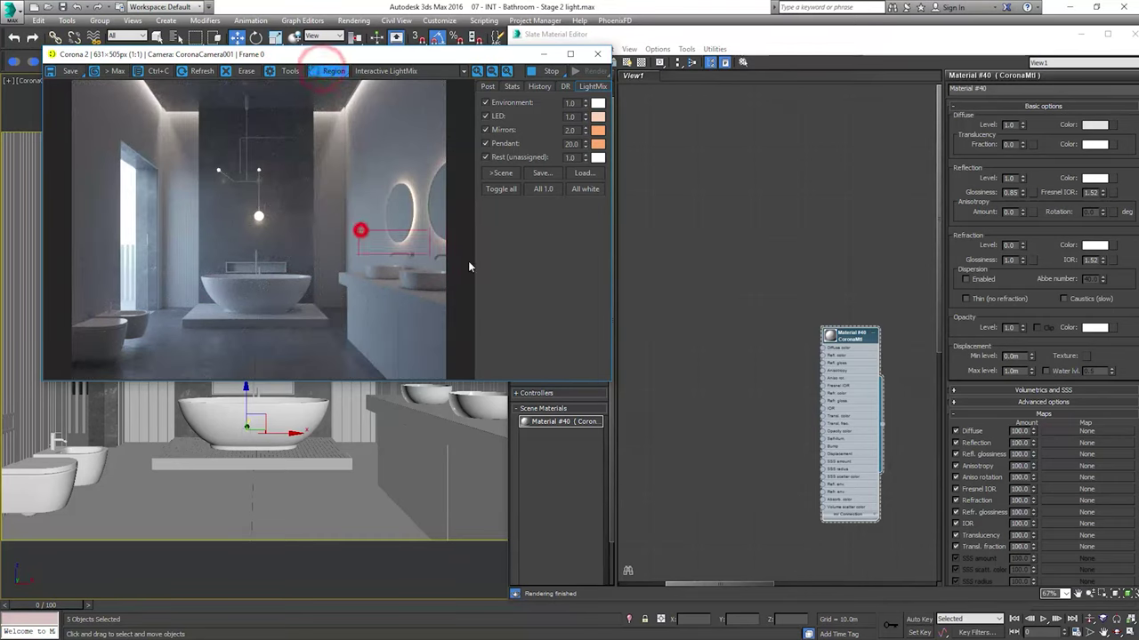
left_click_drag(425, 57, 413, 23)
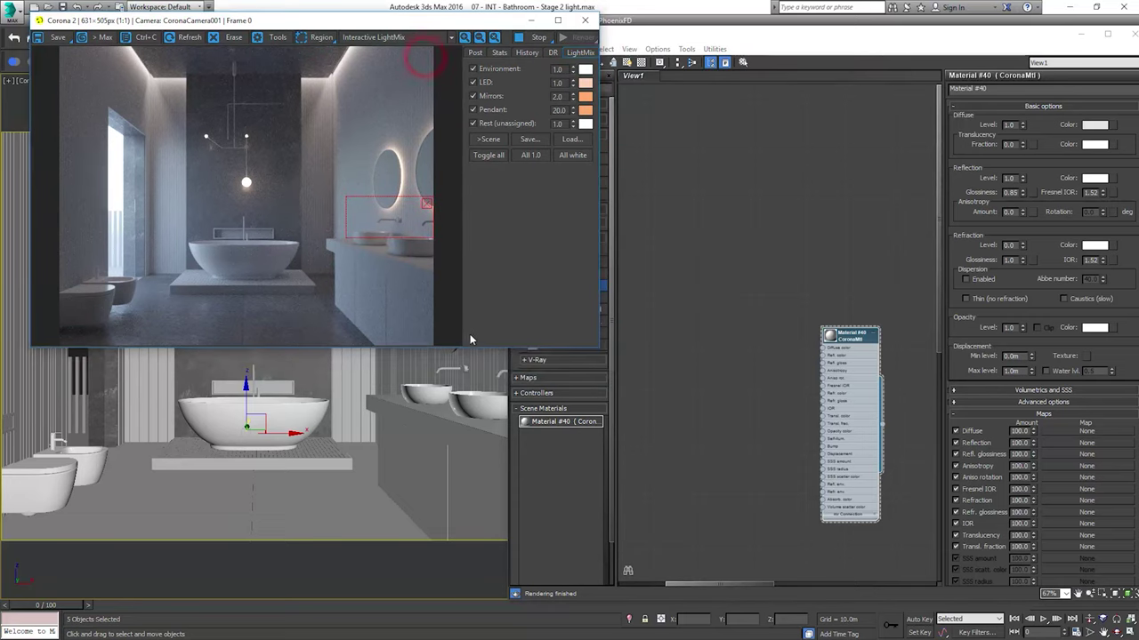
Create a new CoronaMtl and assign it to both wall-mounted washbasin taps
left_click(498, 371)
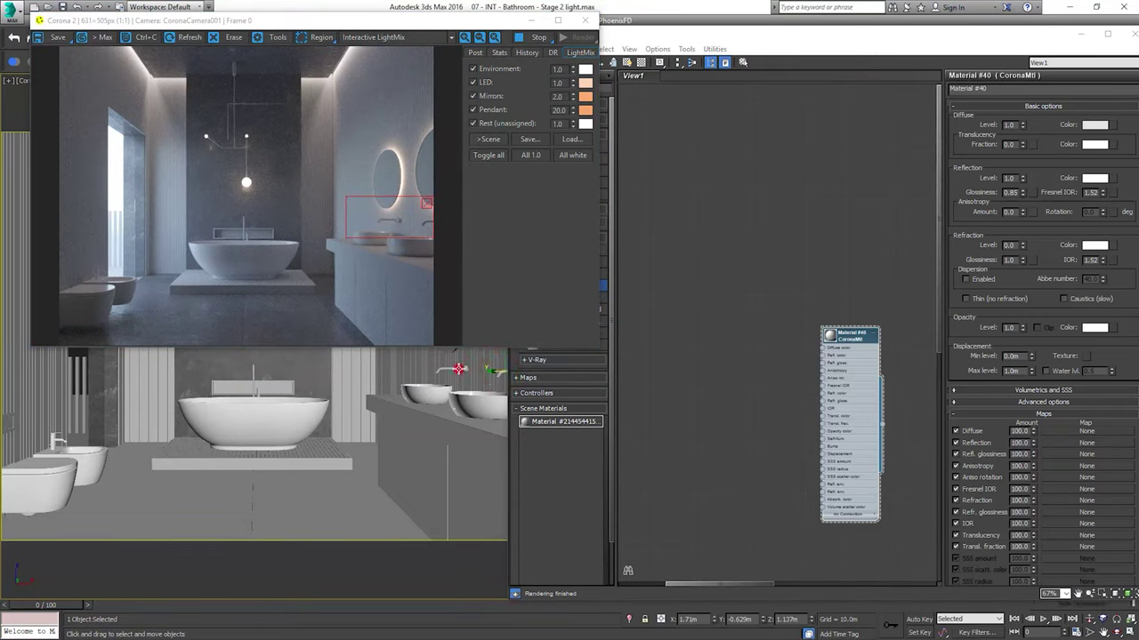
right_click(699, 292)
left_click(832, 296)
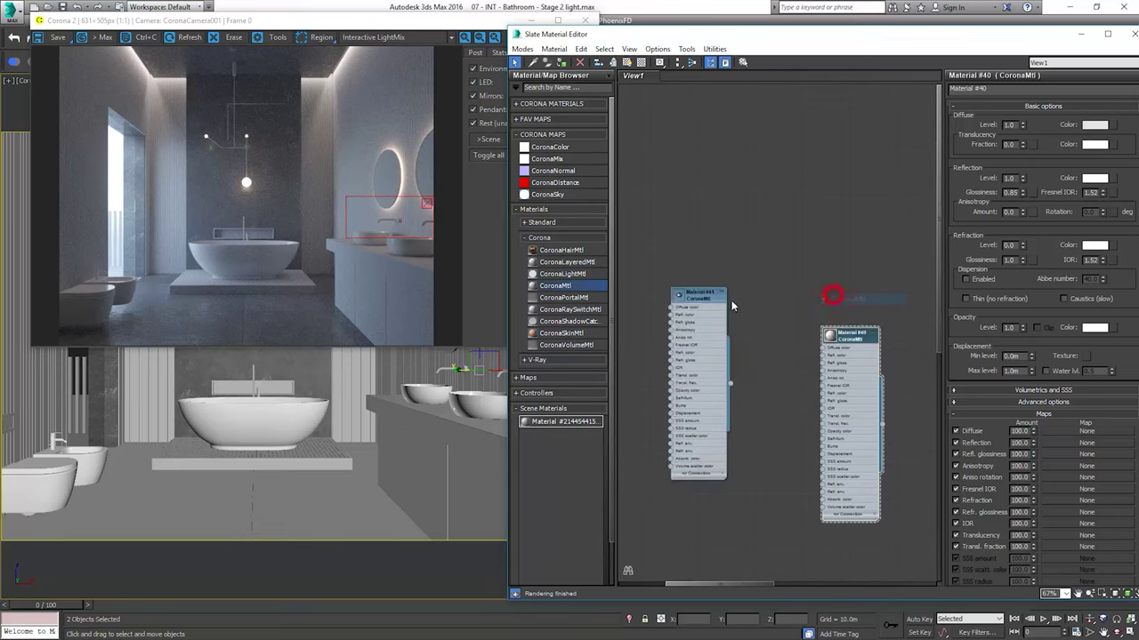
double_click(699, 296)
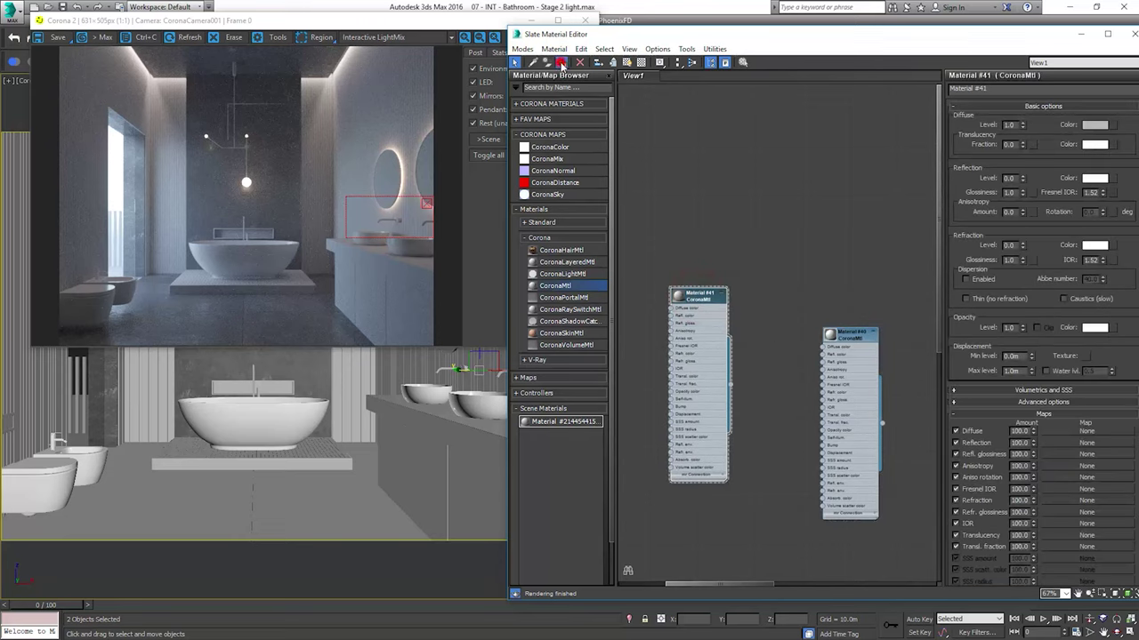
left_click(561, 63)
Set the tap material's diffuse color to black, value 0, and widen the render region to include the bathtub tap
left_click(1094, 124)
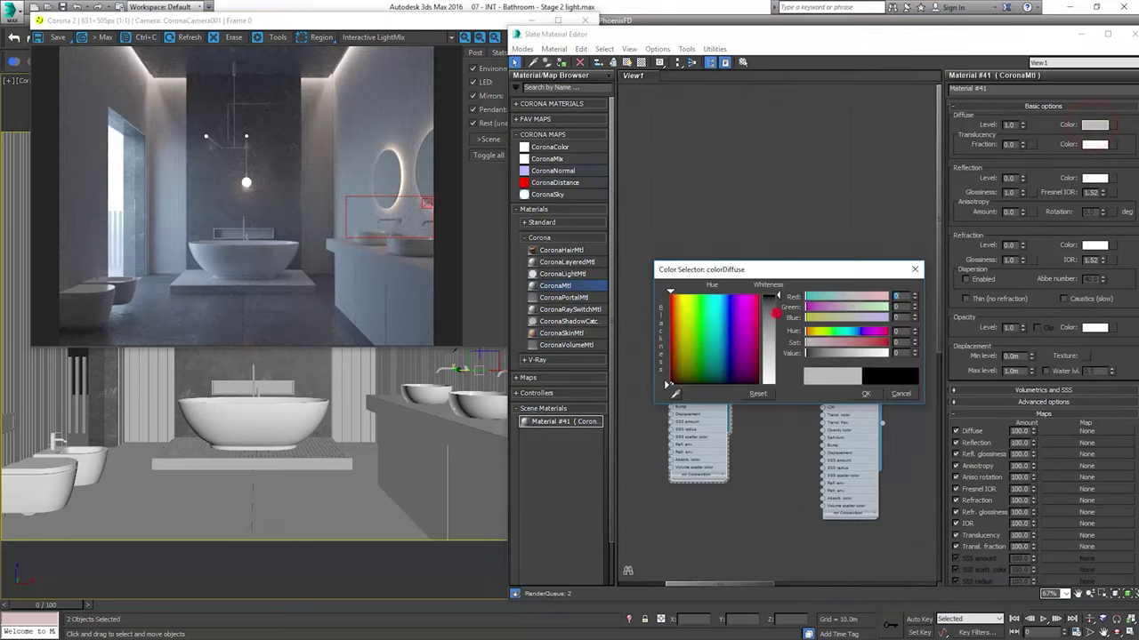
left_click(865, 393)
left_click(403, 227)
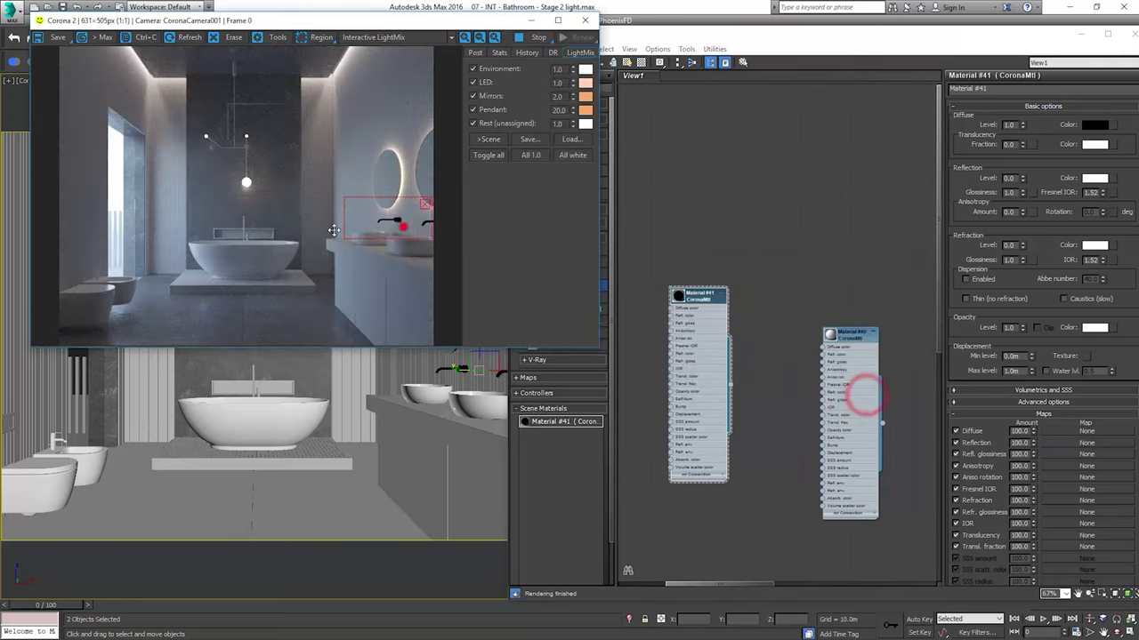
left_click_drag(334, 230, 270, 234)
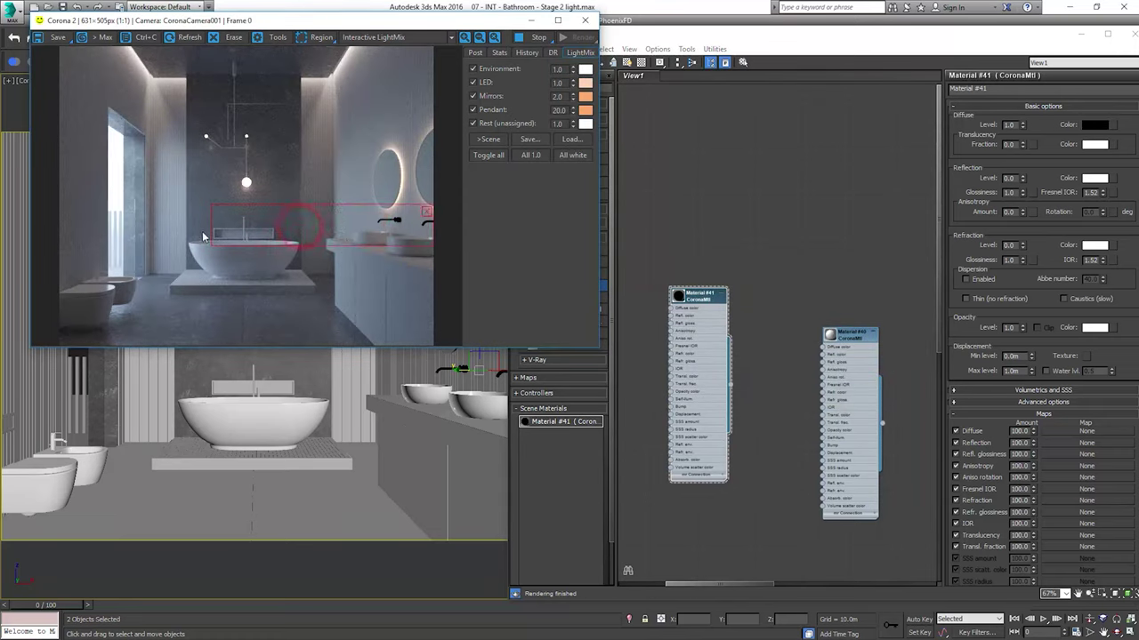
Assign the black tap material to the bathtub tap and to the small wall plate above the toilet
left_click(254, 364)
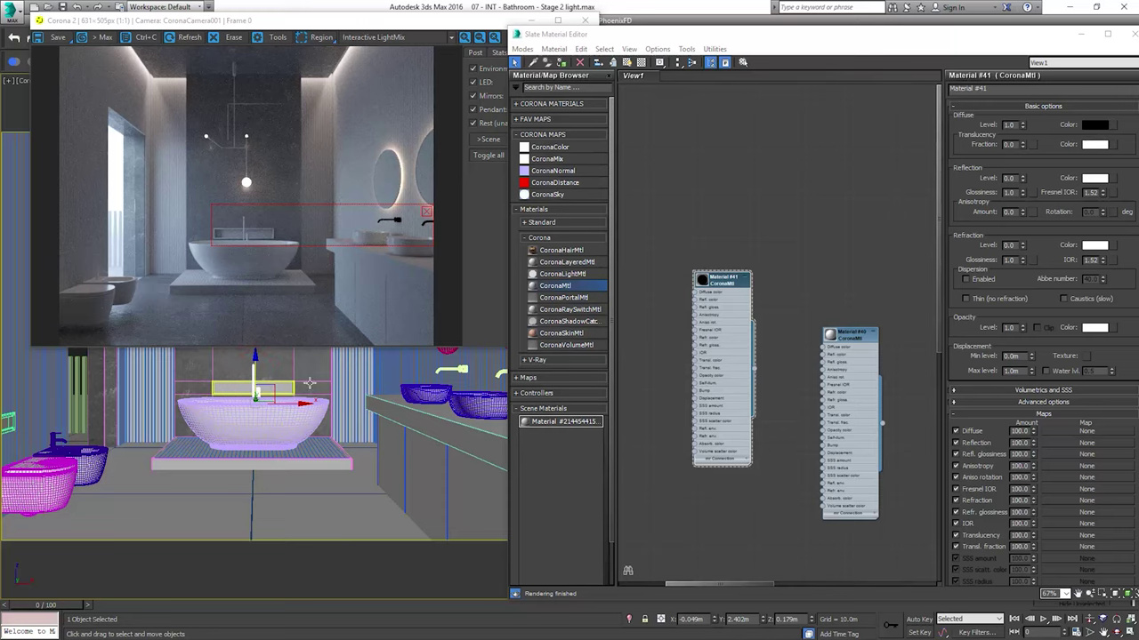
left_click_drag(701, 286, 724, 271)
left_click(561, 62)
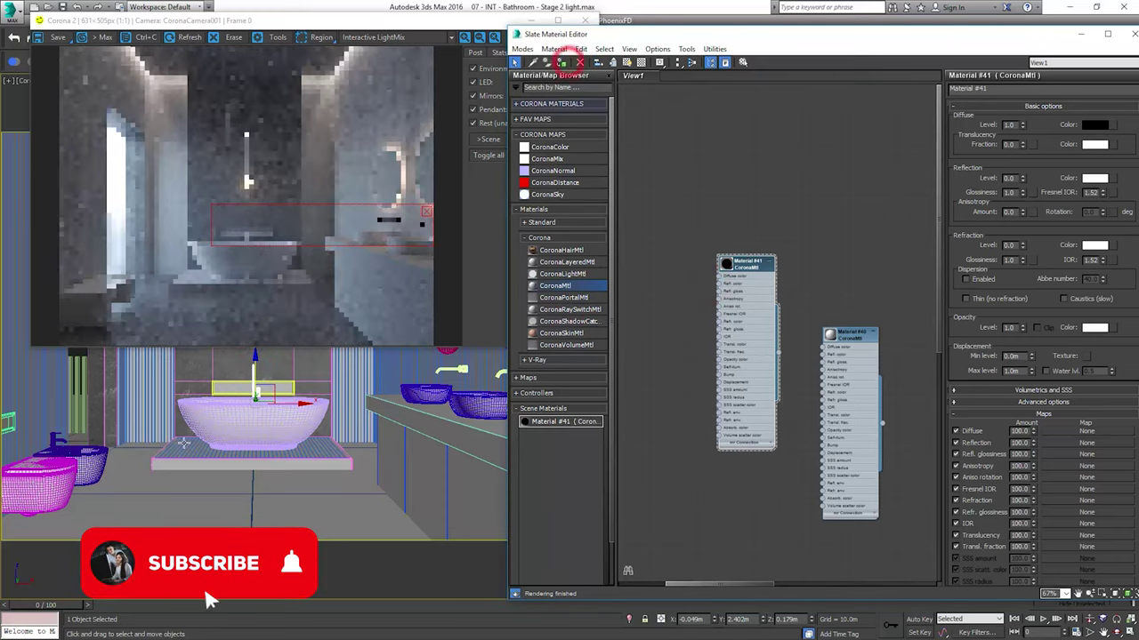
left_click(10, 423)
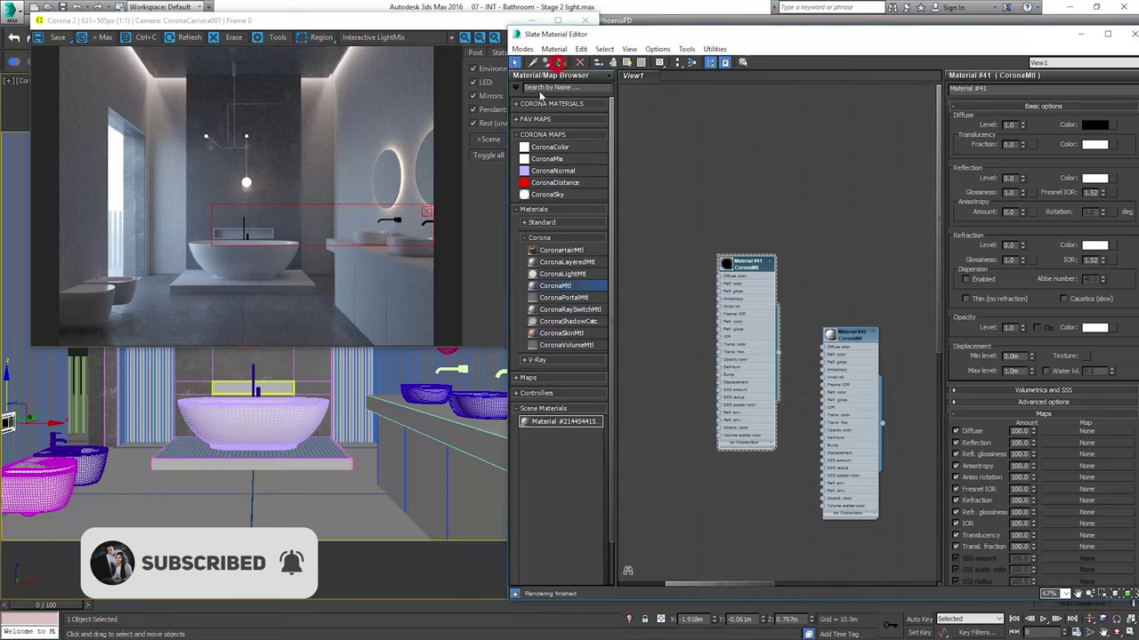
left_click(561, 61)
Select all the tap elements of the bidet mesh, including spout, body, base and handle, and assign the black tap material to them
left_click(56, 438)
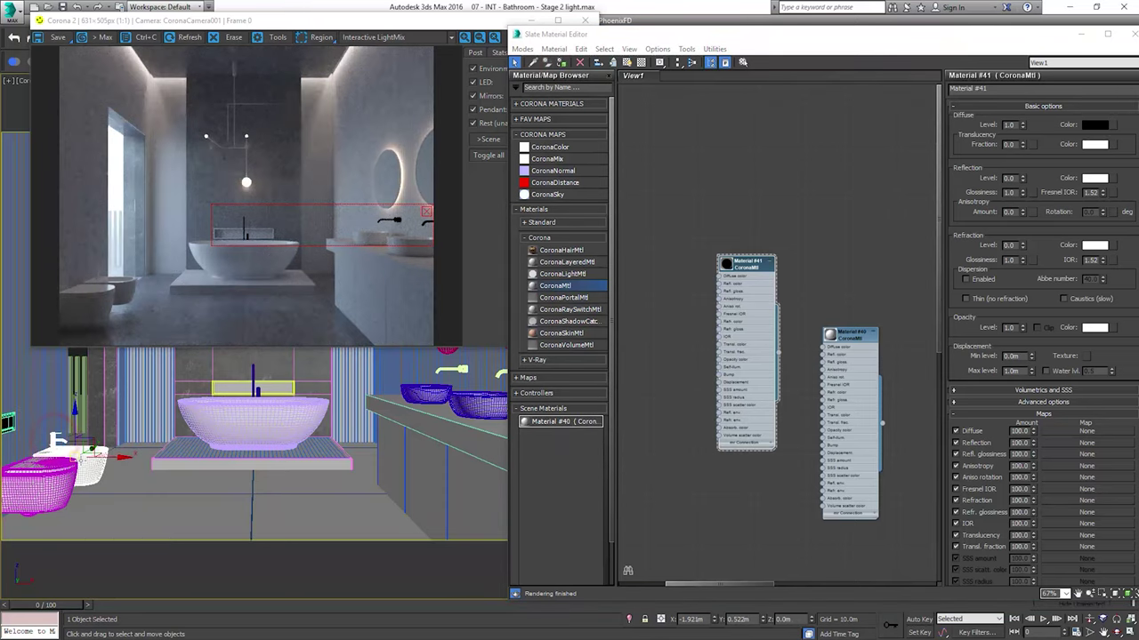
left_click(56, 440)
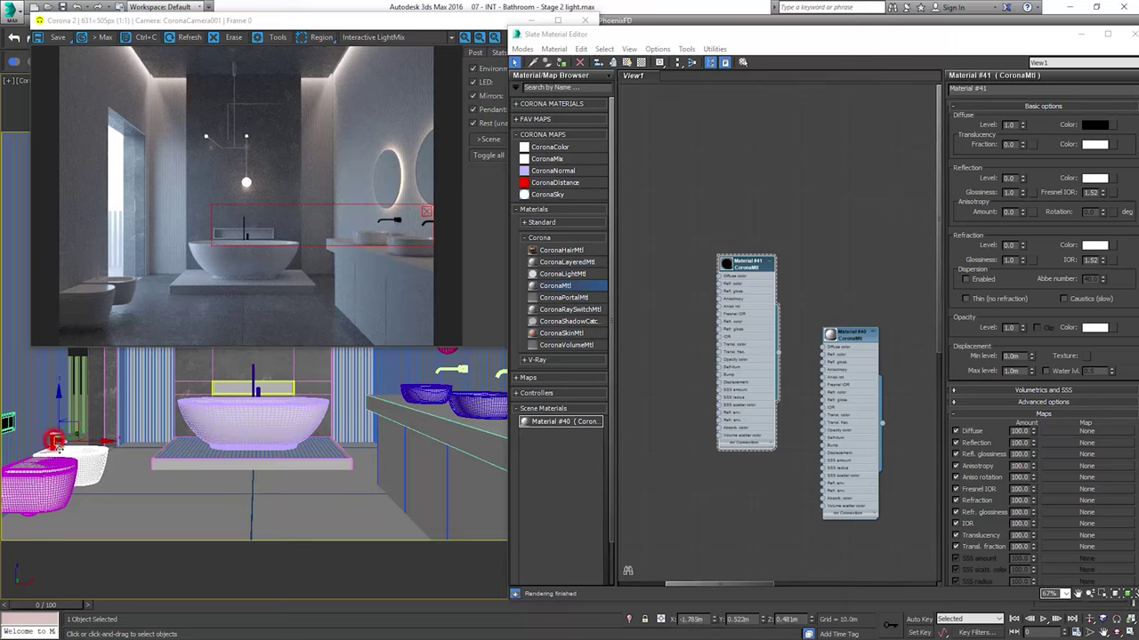
right_click(123, 456)
left_click(55, 461)
key("p")
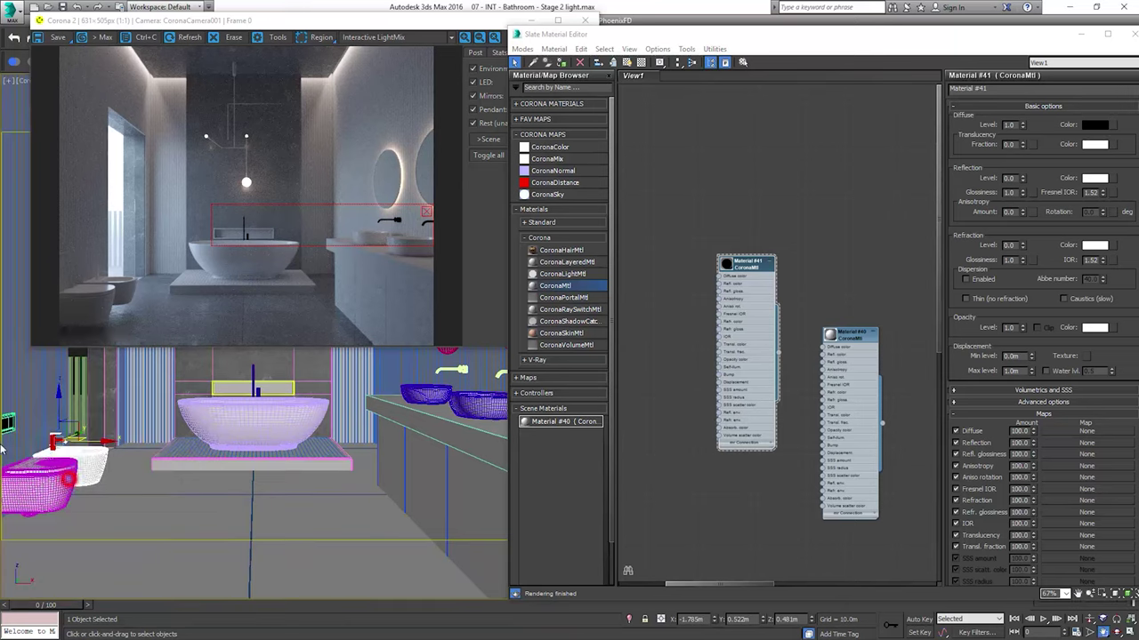
key("z")
middle_click_drag(289, 351, 126, 443)
left_click(136, 436, "ctrl")
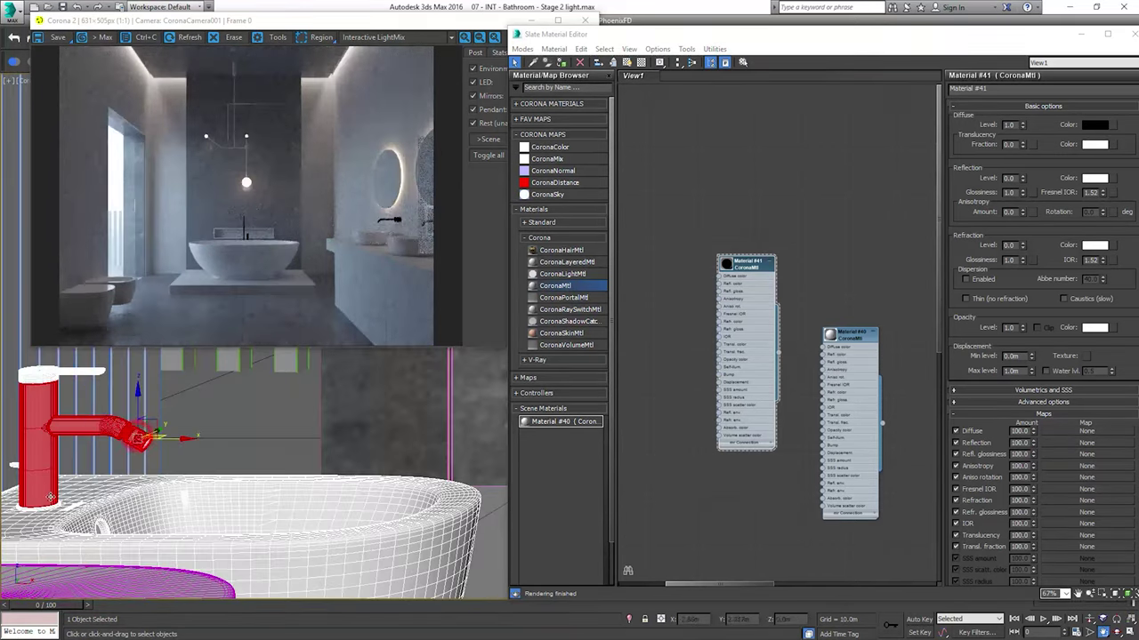
left_click(45, 507, "ctrl")
left_click(14, 466, "ctrl")
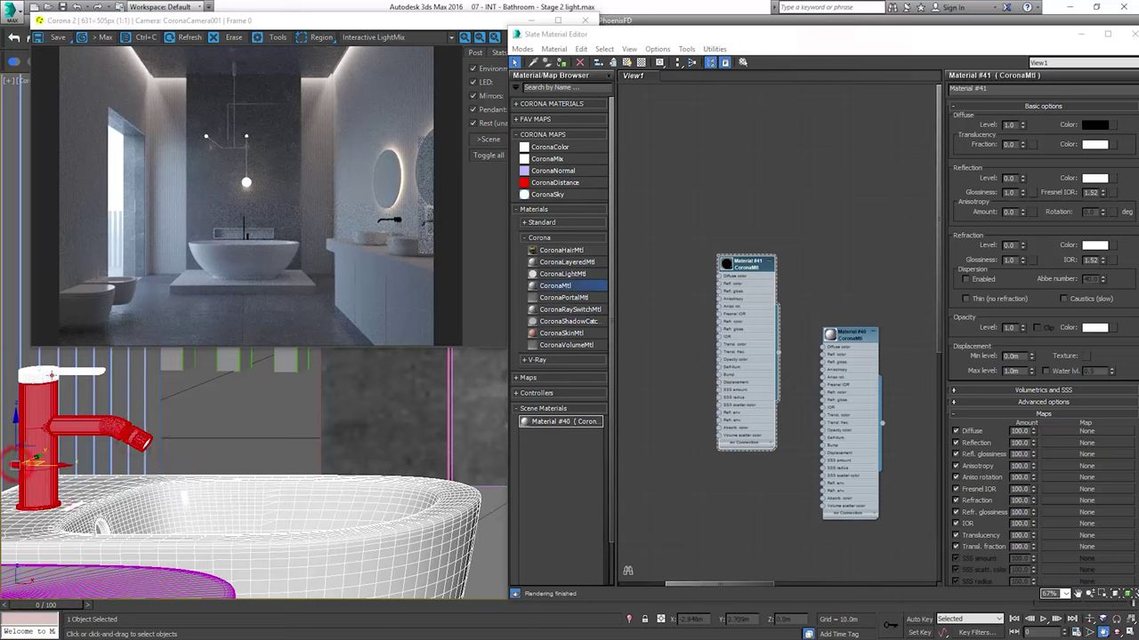
left_click(40, 376, "ctrl")
left_click(149, 451)
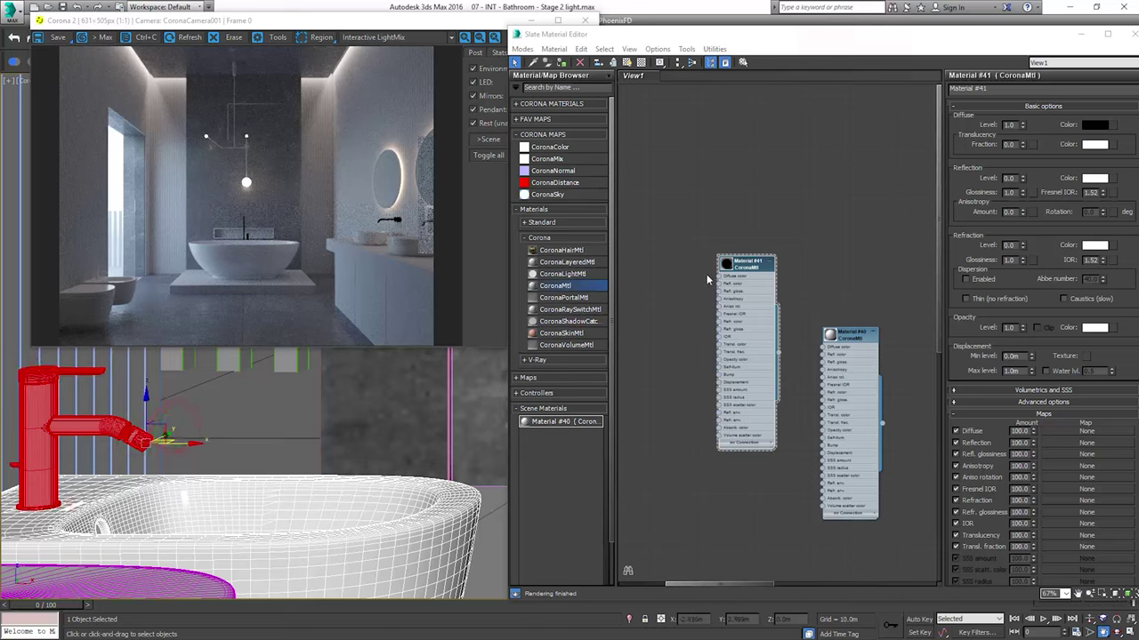
left_click_drag(722, 265, 744, 258)
left_click(562, 63)
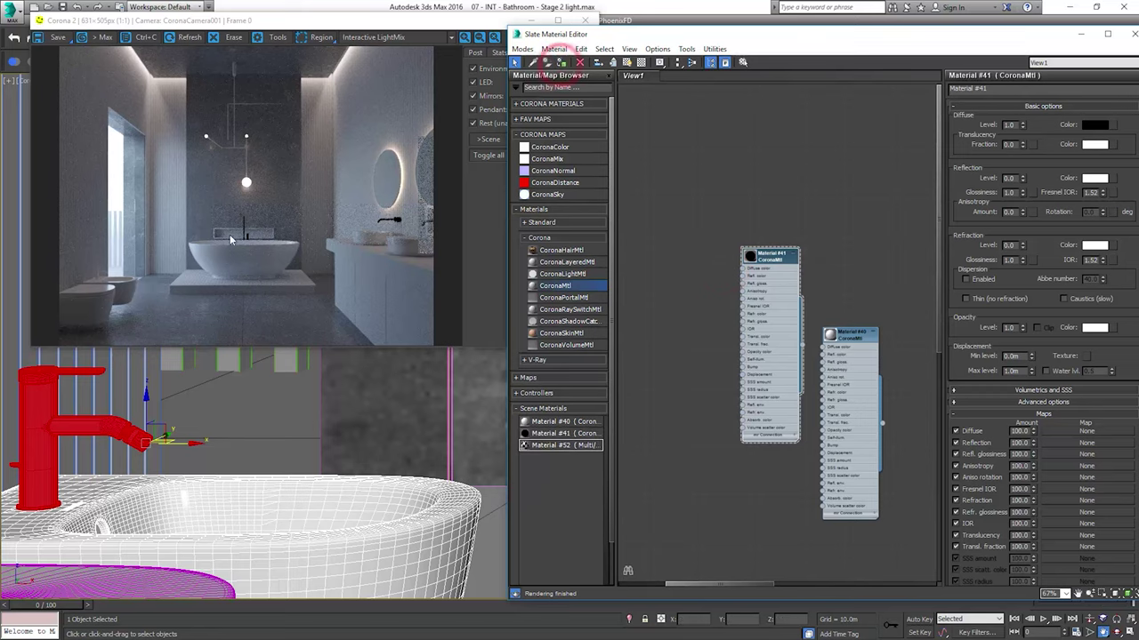
Remove all render regions, leave the bidet's element selection and return to the camera view with the bathtub selected
left_click(326, 39)
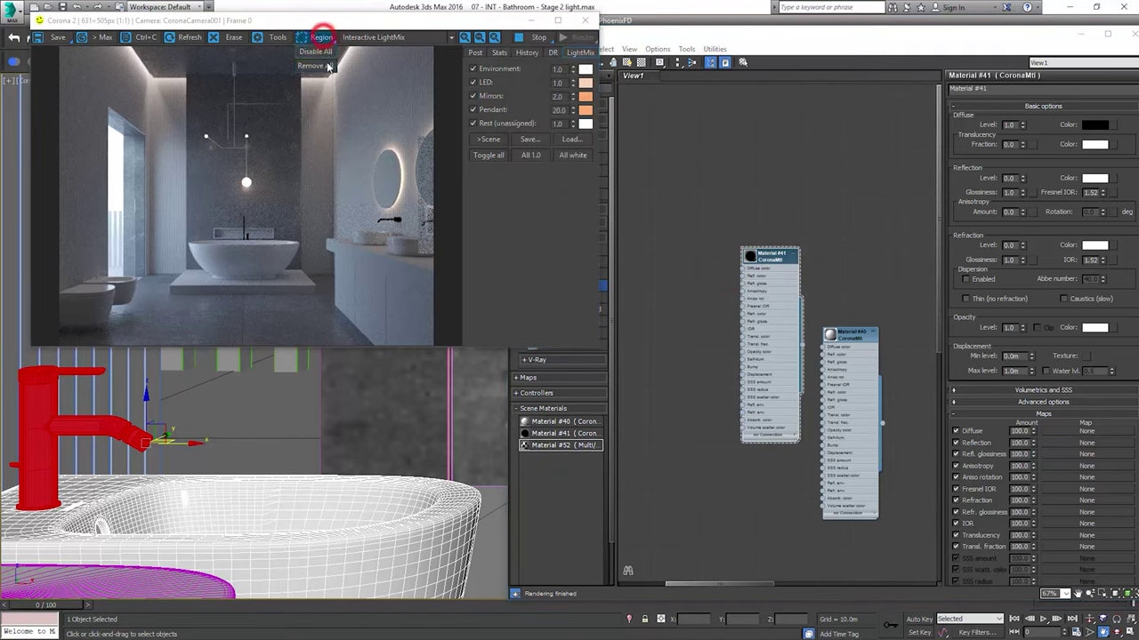
right_click(276, 411)
left_click(238, 443)
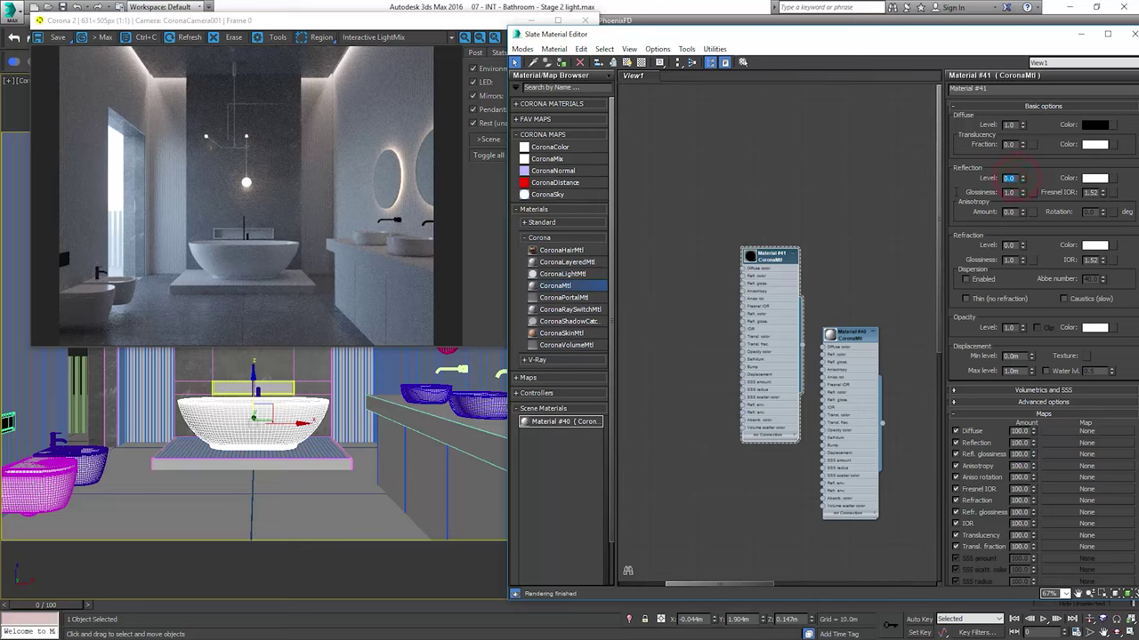
Set the black tap material's reflection level to 1.0, its reflection glossiness to 0.95 and its Fresnel IOR to 999
double_click(1014, 193)
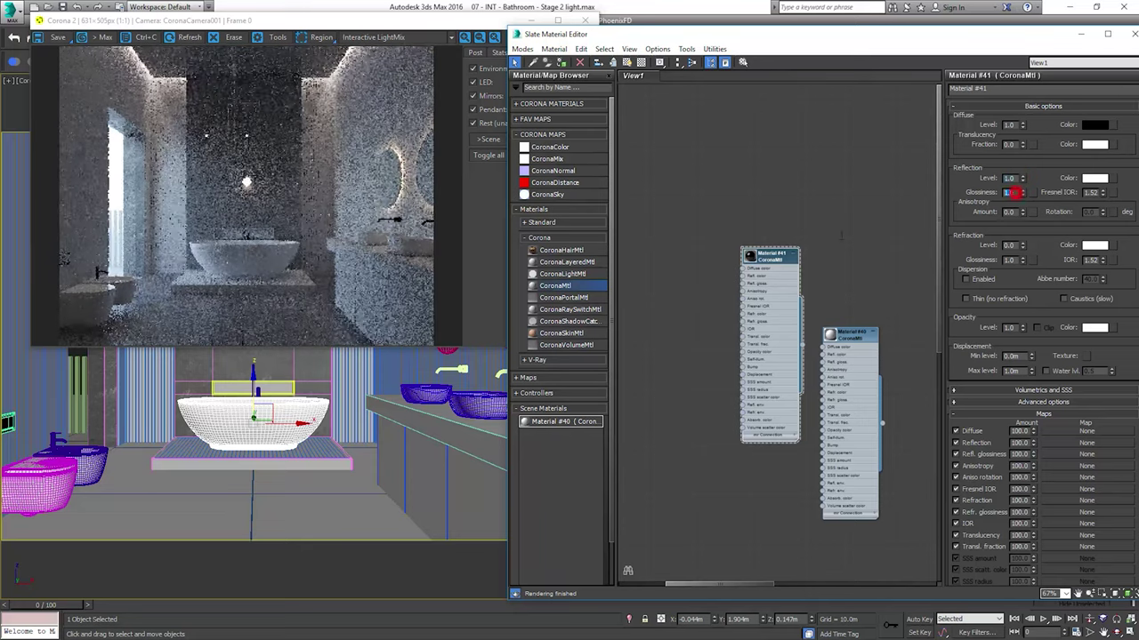
type("0.95")
key("Return")
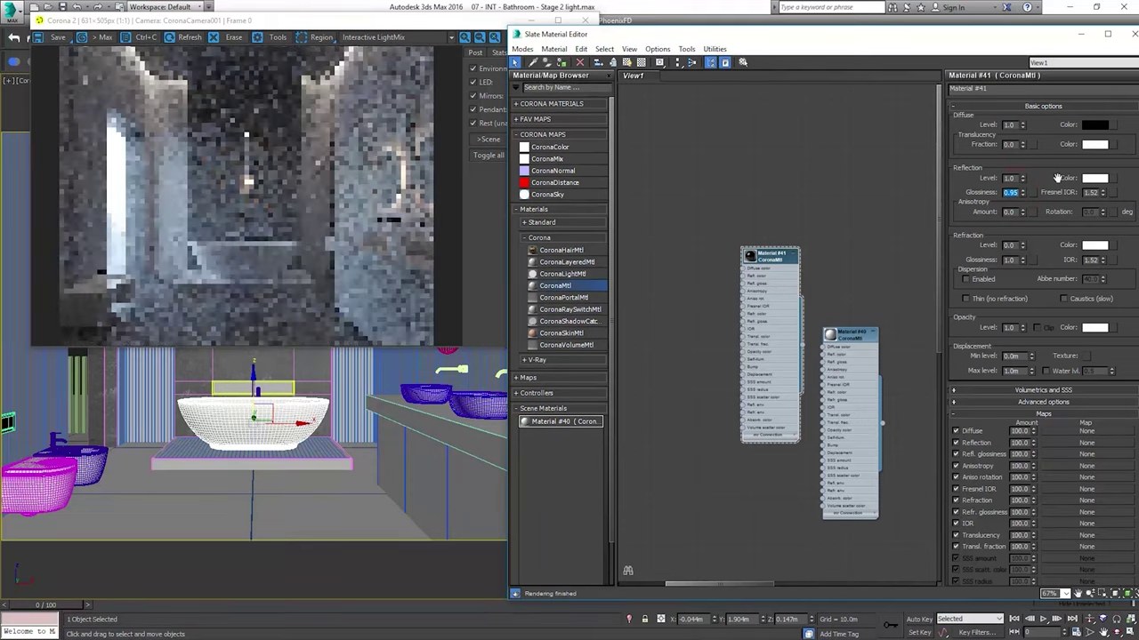
left_click(1093, 191)
type("999")
key("Return")
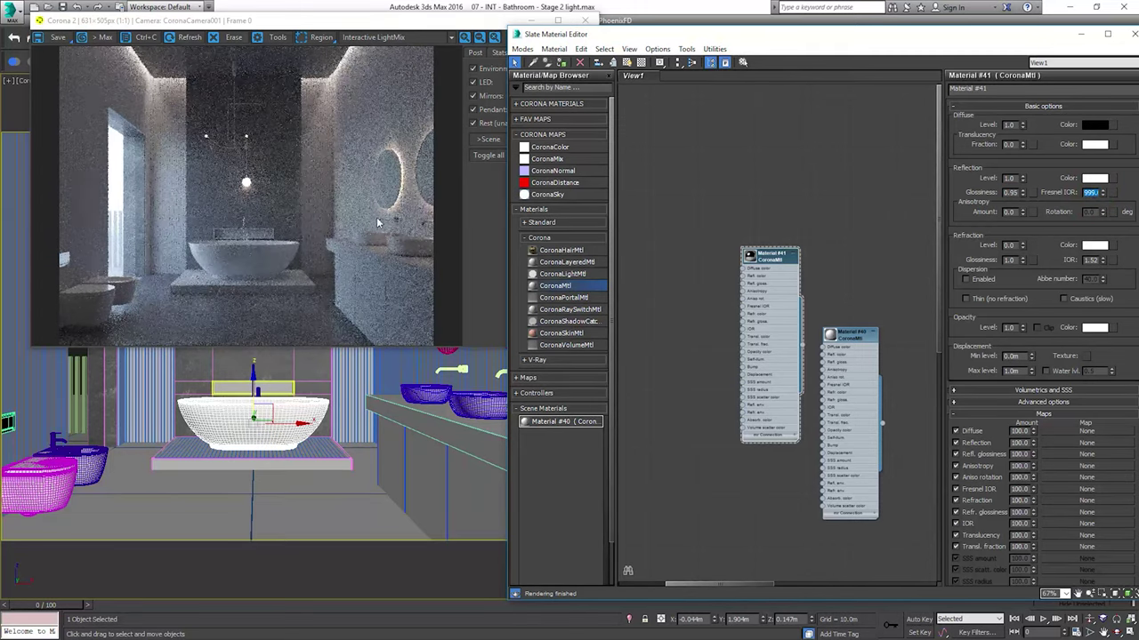
Define separate render regions around the bidet tap, the bathtub tap and the washbasin taps
left_click(337, 94)
left_click(318, 37)
left_click(117, 261)
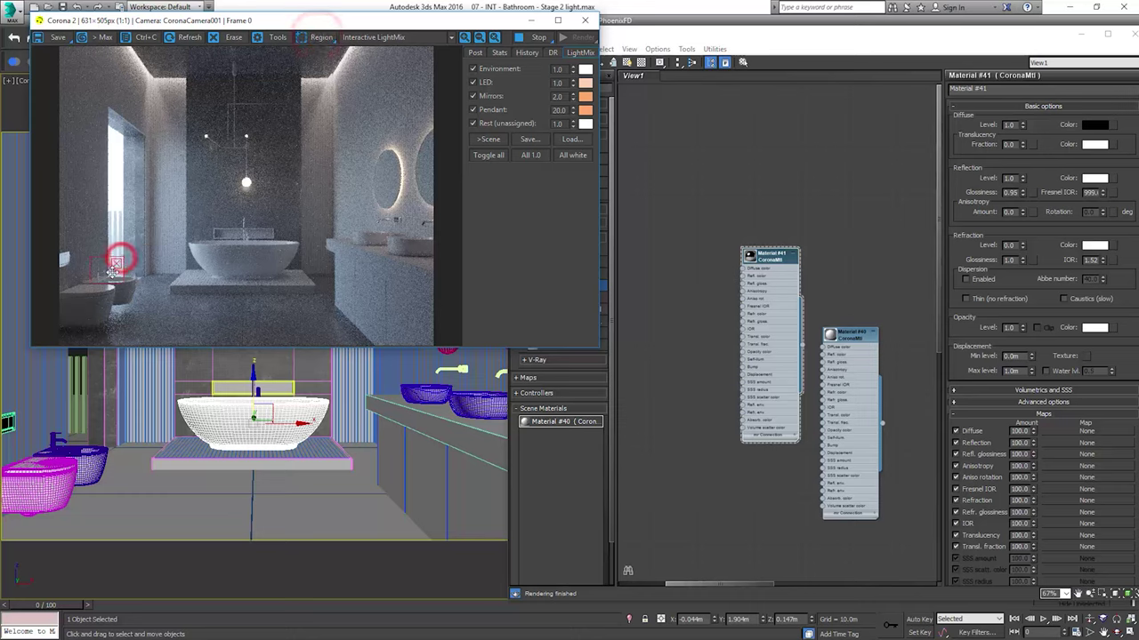
left_click(264, 194)
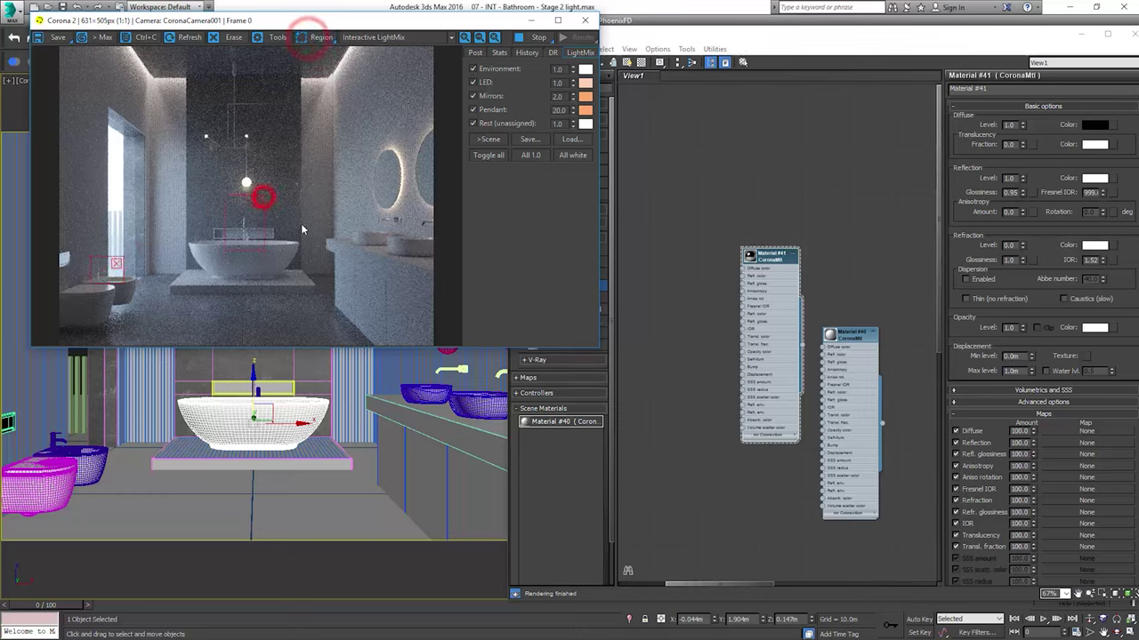
left_click_drag(354, 198, 433, 236)
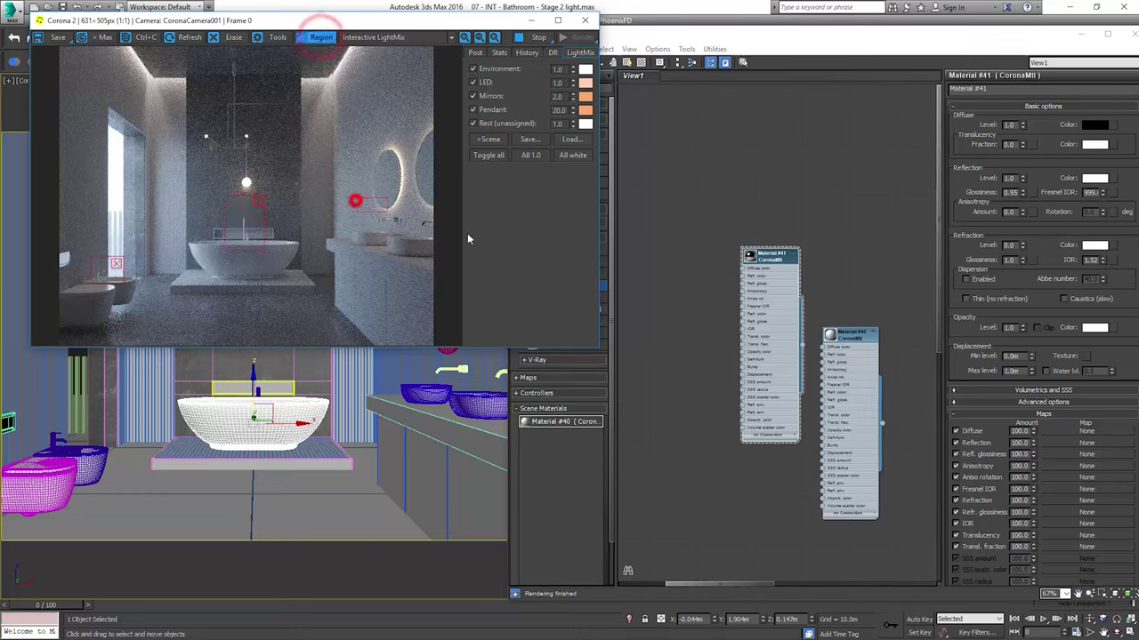
Darken the tap material's reflection color to a neutral grey with value 75
left_click(1093, 178)
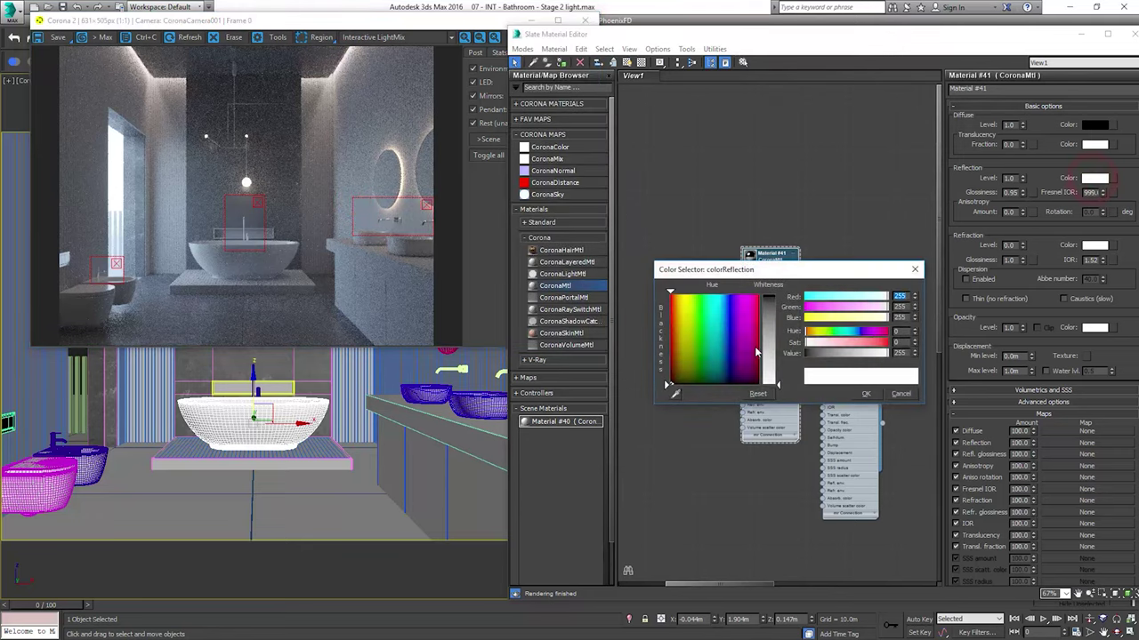
left_click(771, 349)
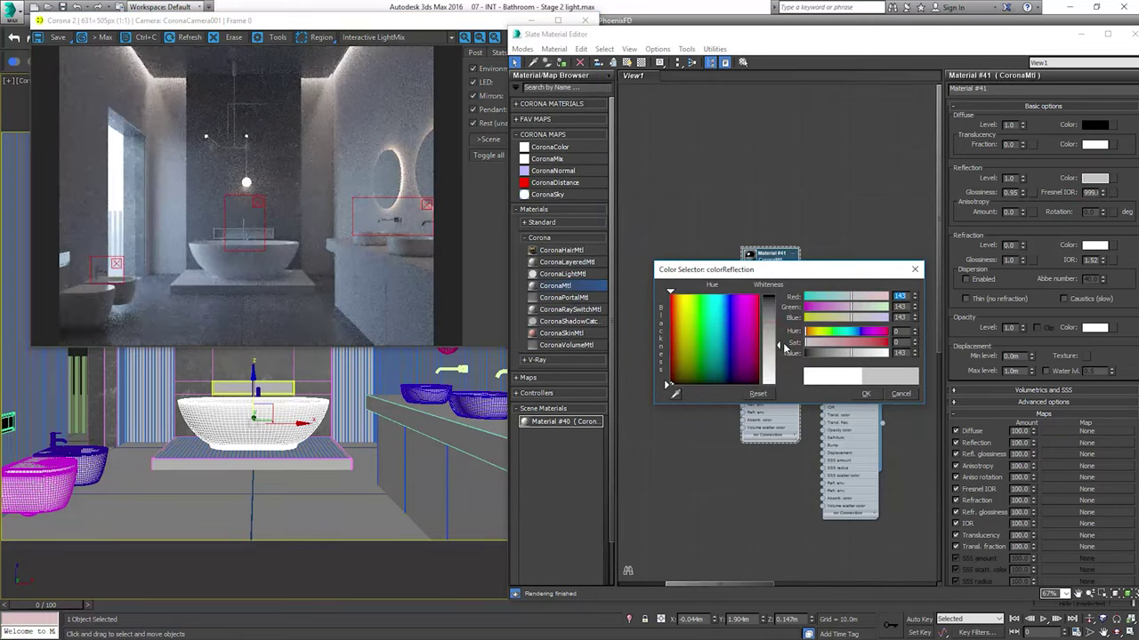
left_click_drag(785, 341, 779, 325)
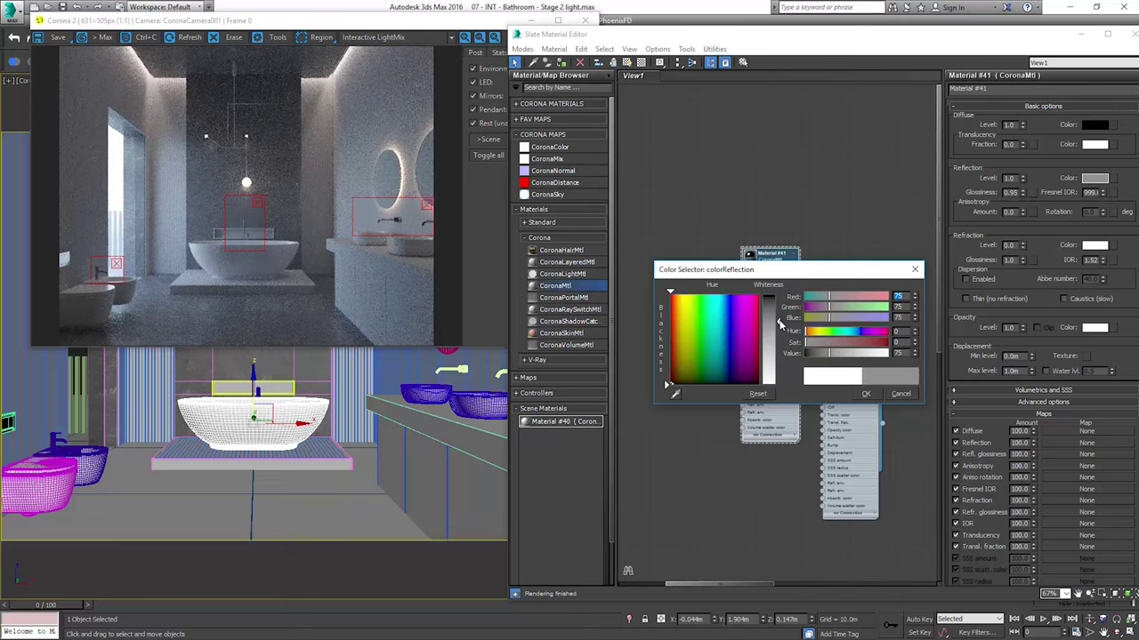
Remove the render regions around the bidet tap, the bathtub tap and the washbasin taps
left_click_drag(99, 272, 337, 238)
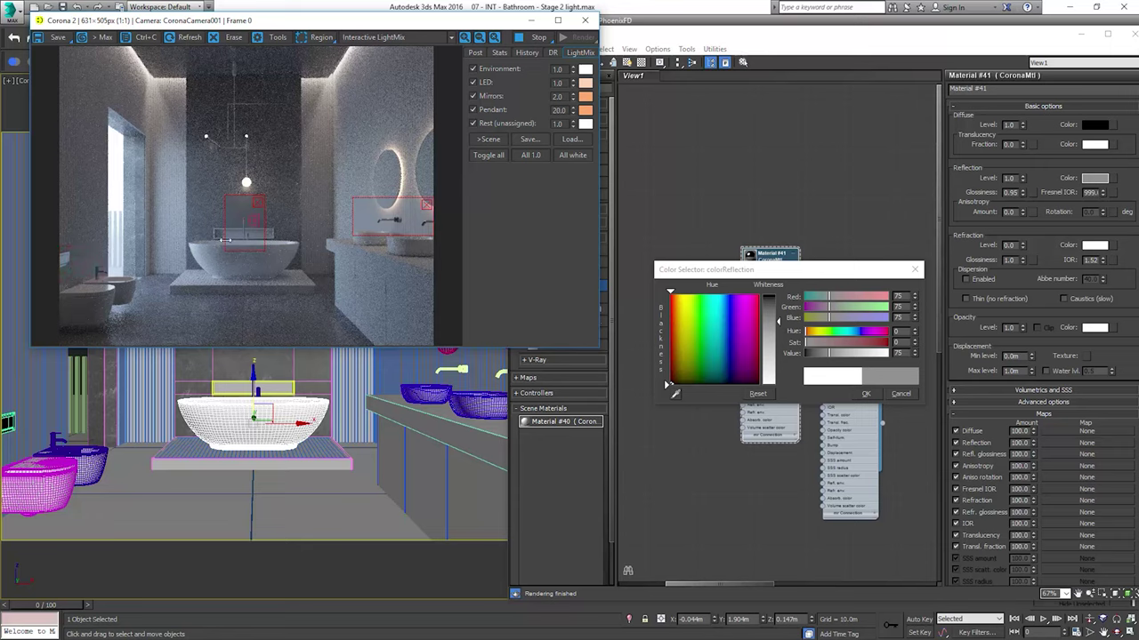
left_click(256, 205)
left_click(430, 209)
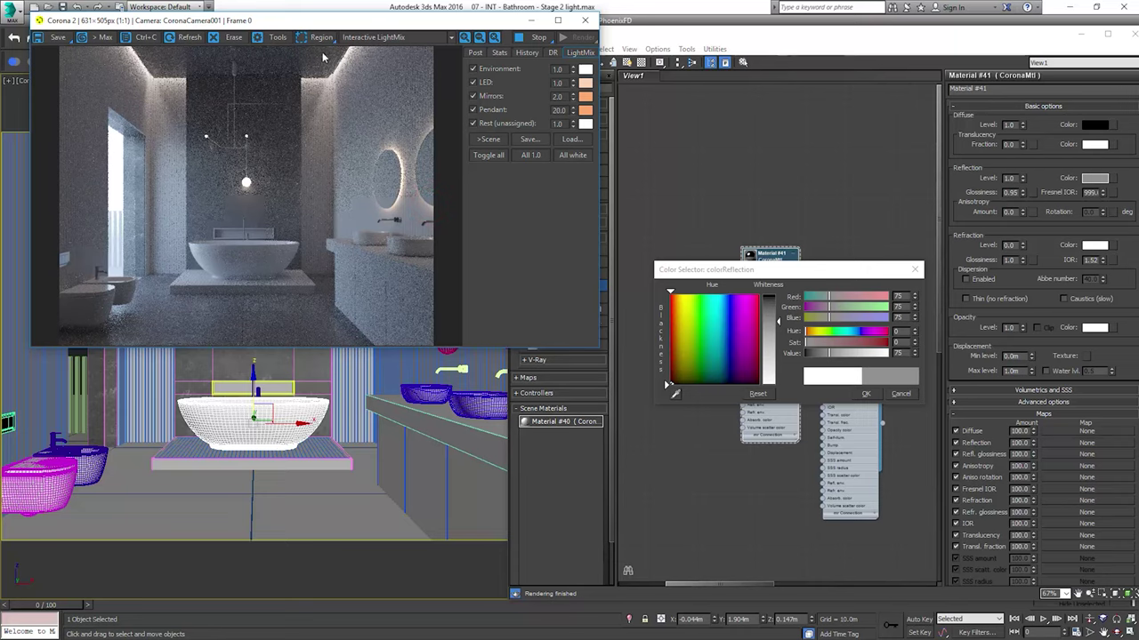
Load the pendant lamp's Multi/Sub-Object material into the node view and connect the black metal material to its body slot
left_click_drag(327, 25, 354, 288)
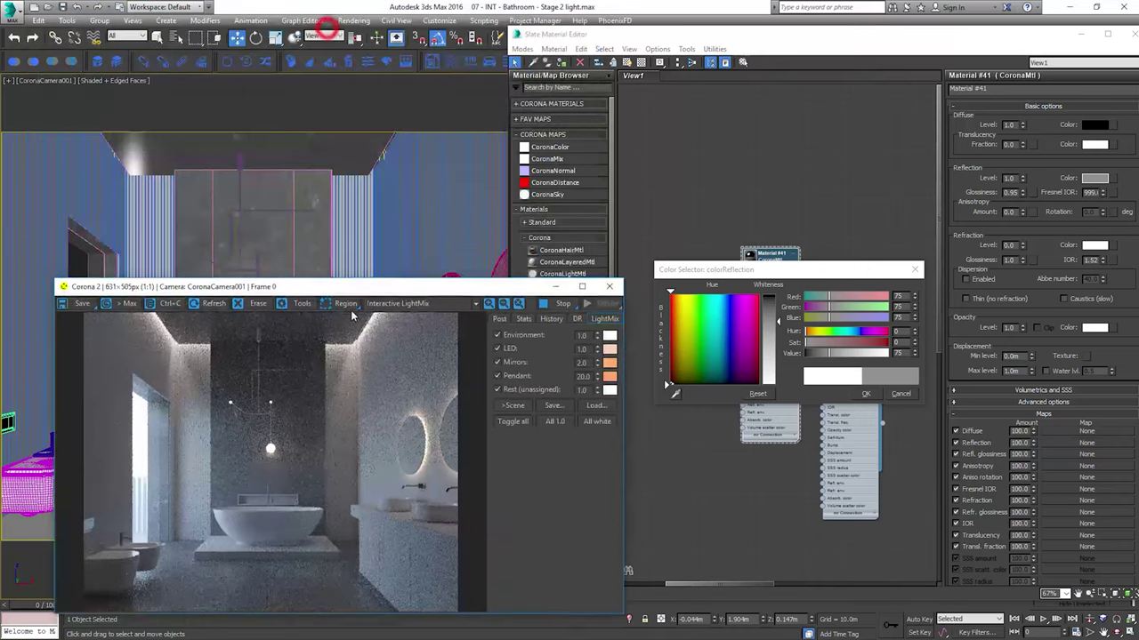
left_click(236, 165)
left_click_drag(368, 285, 679, 153)
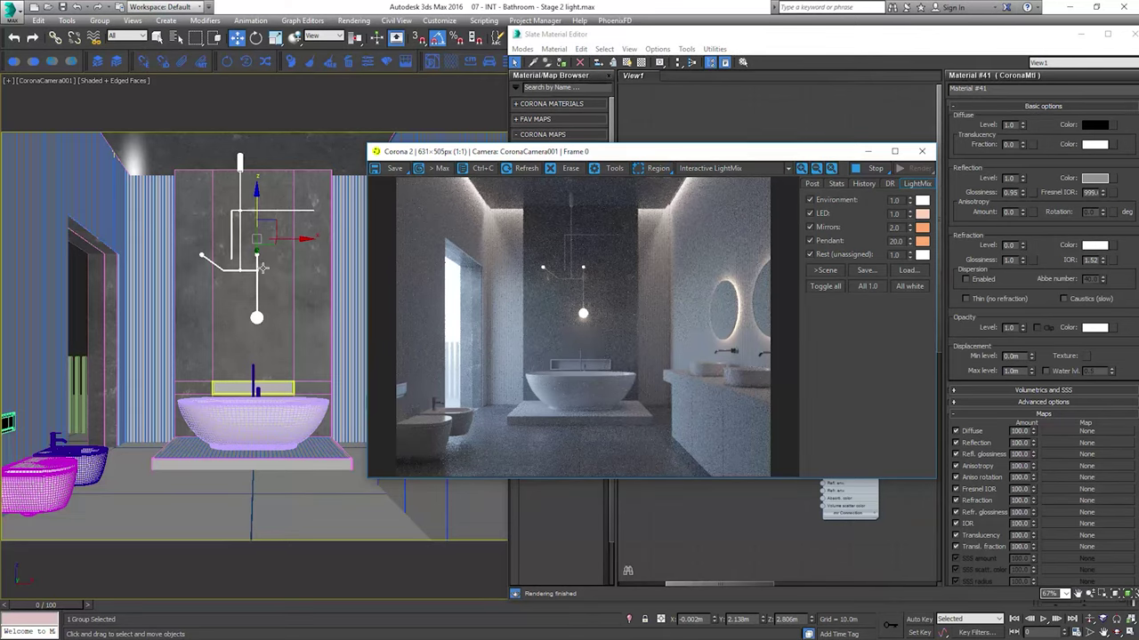
left_click_drag(604, 153, 183, 100)
left_click(899, 395)
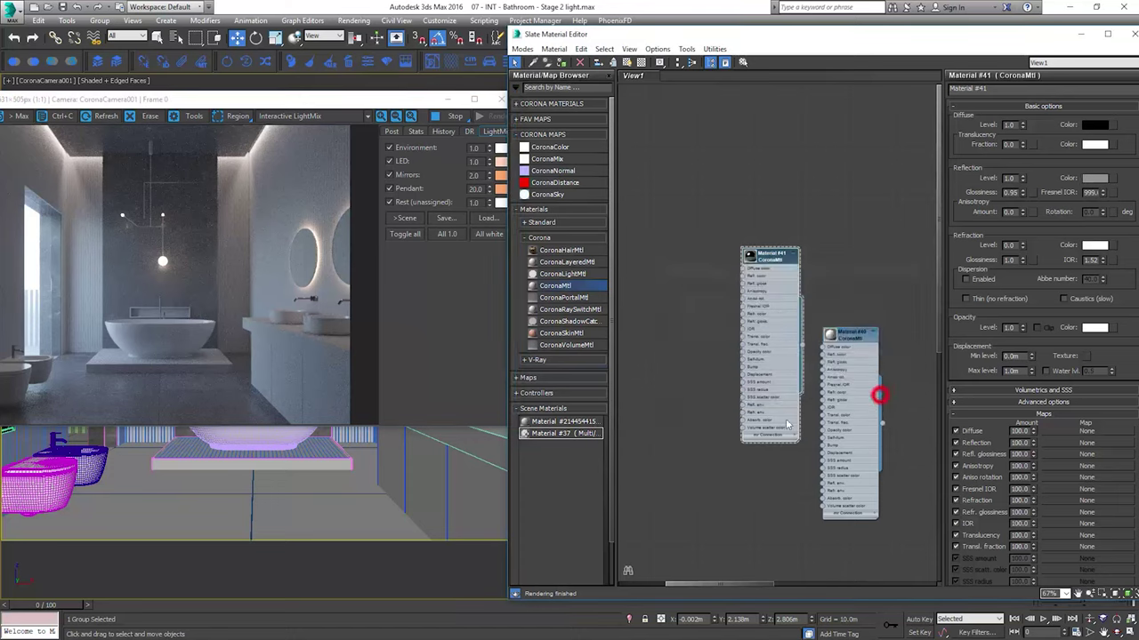
middle_click_drag(774, 421, 828, 331)
left_click_drag(589, 436, 711, 330)
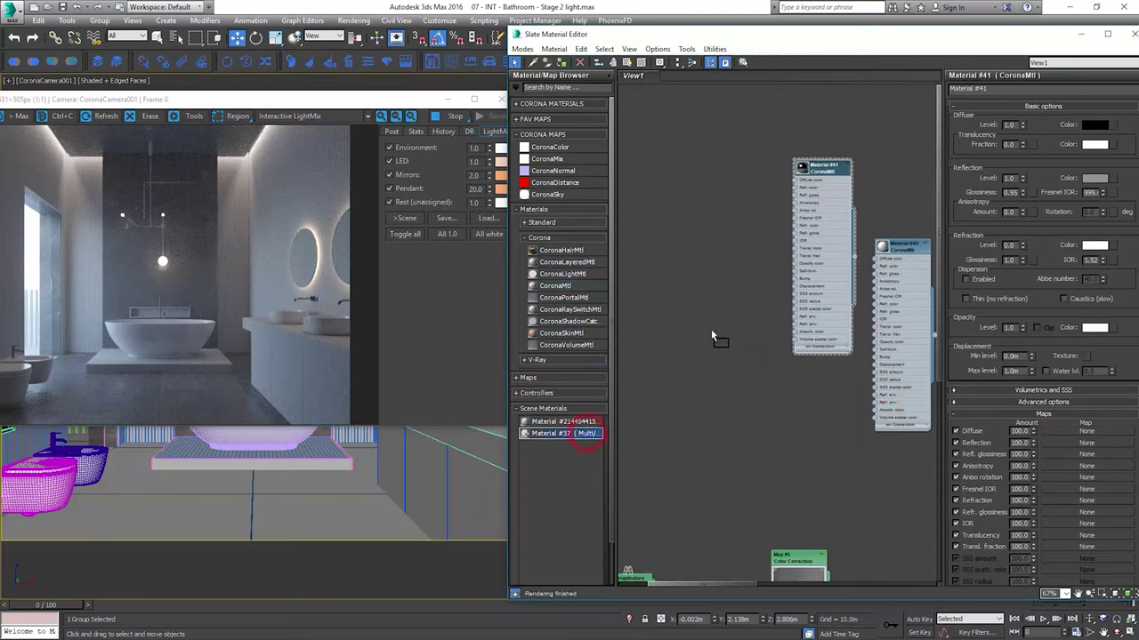
middle_click_drag(726, 333, 779, 347)
left_click_drag(881, 253, 853, 296)
scroll(833, 311, "down", 4)
scroll(833, 314, "up", 3)
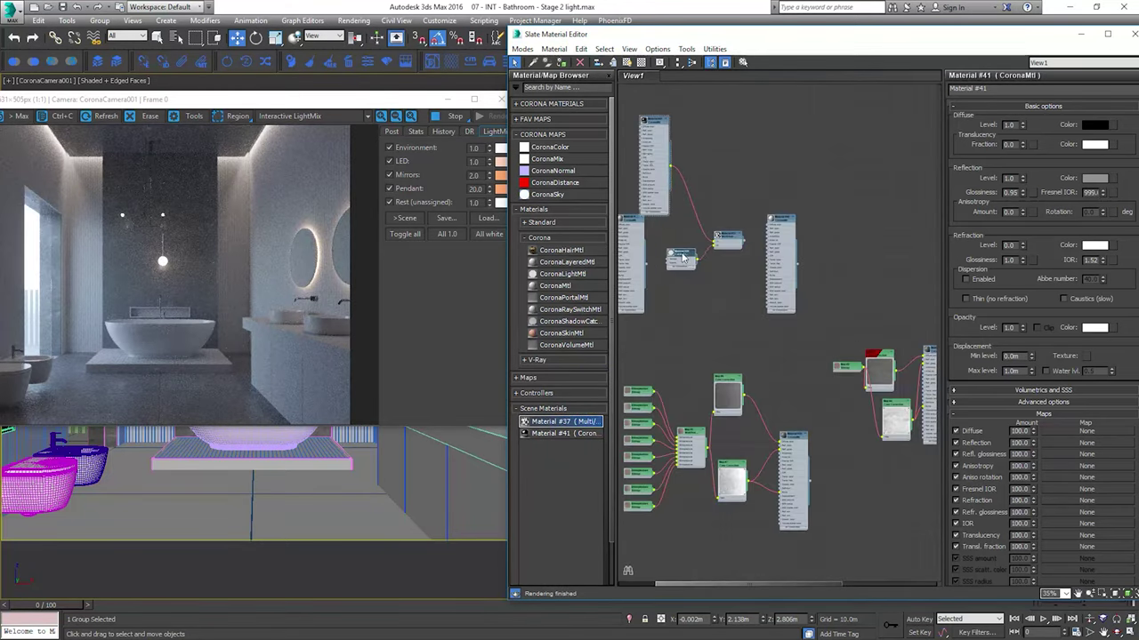
left_click(645, 153)
Check the pendant lamp's black metal in the interactive render using a temporary render region around the lamp
left_click(220, 115)
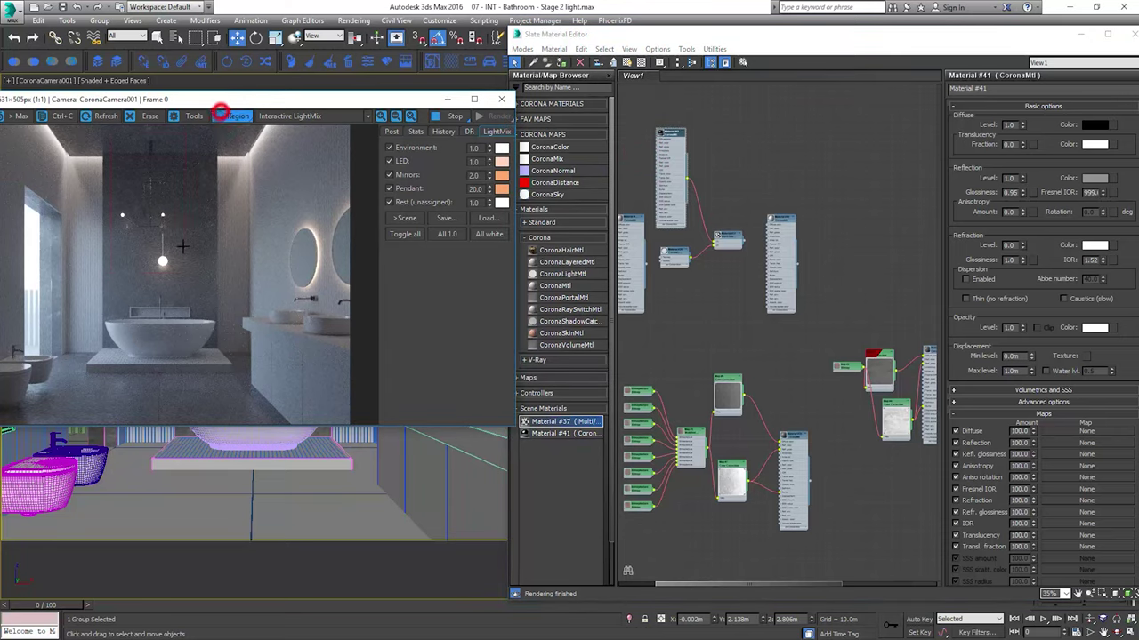
left_click_drag(113, 129, 184, 270)
left_click_drag(192, 103, 250, 98)
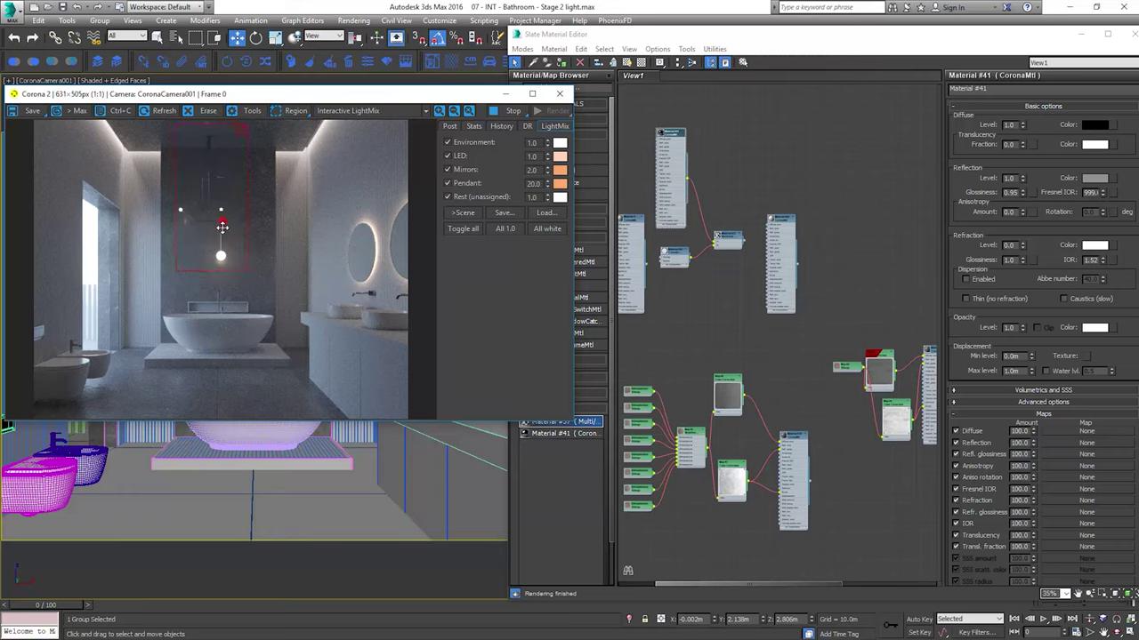
left_click_drag(222, 227, 246, 288)
left_click_drag(294, 102, 241, 223)
Assign the black metal material to the rim polygons of both round wall mirrors
left_click(456, 300)
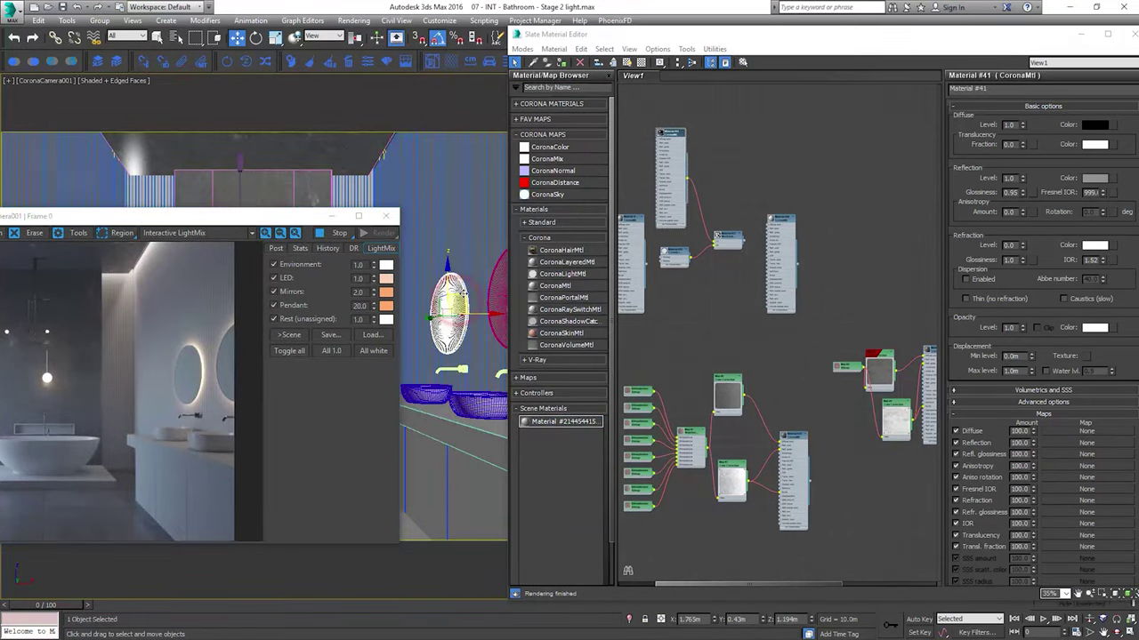
left_click_drag(668, 159, 672, 164)
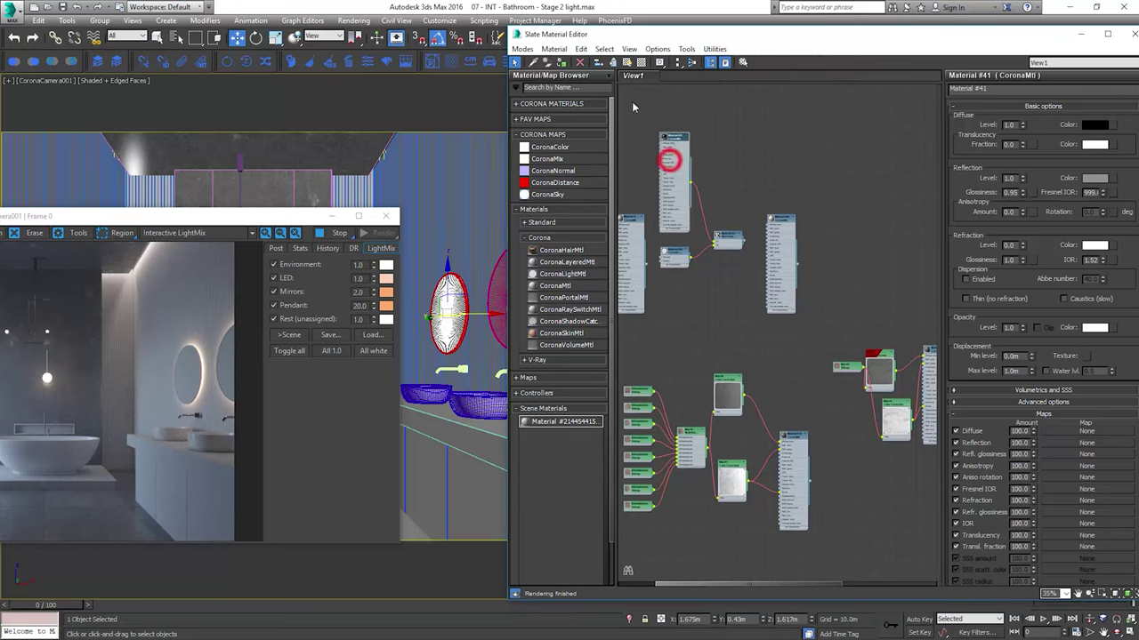
left_click(560, 62)
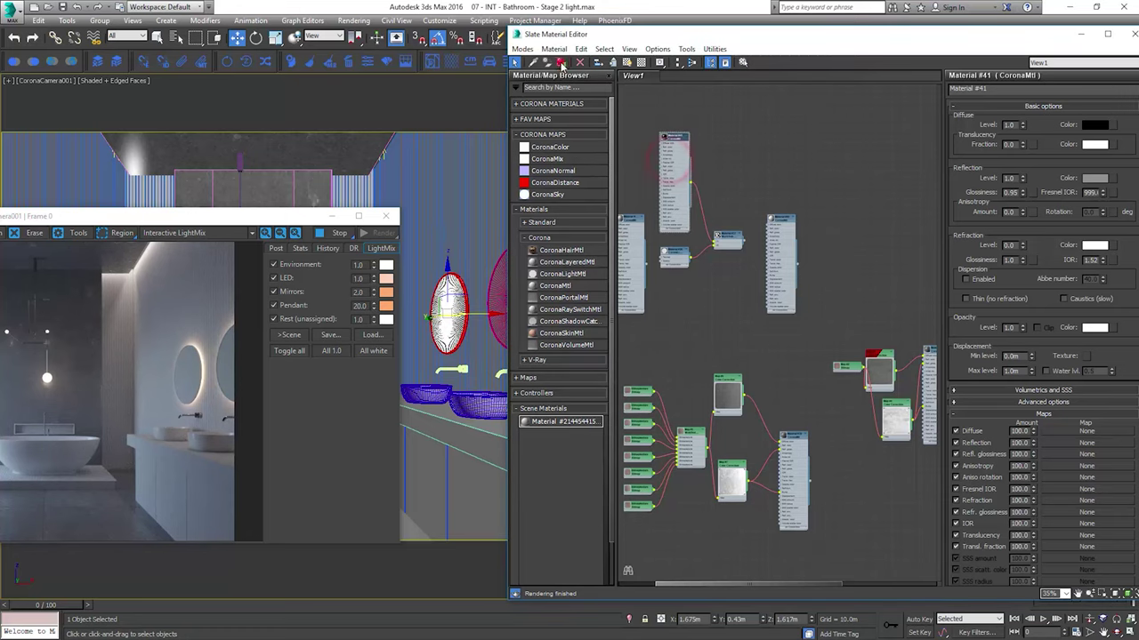
left_click(501, 270)
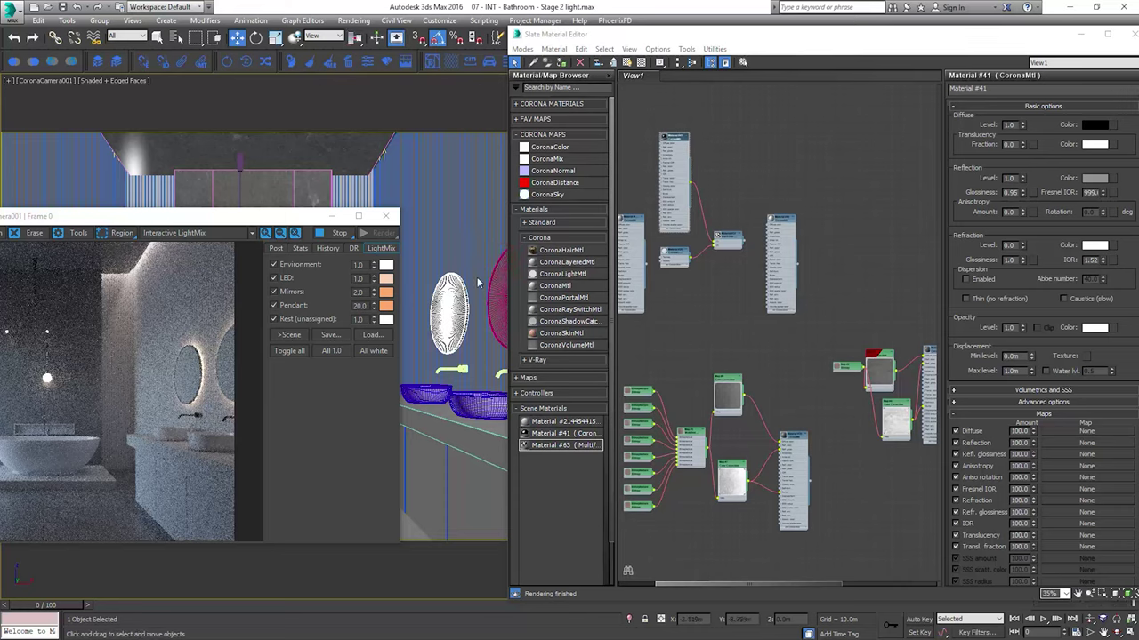
left_click(500, 283)
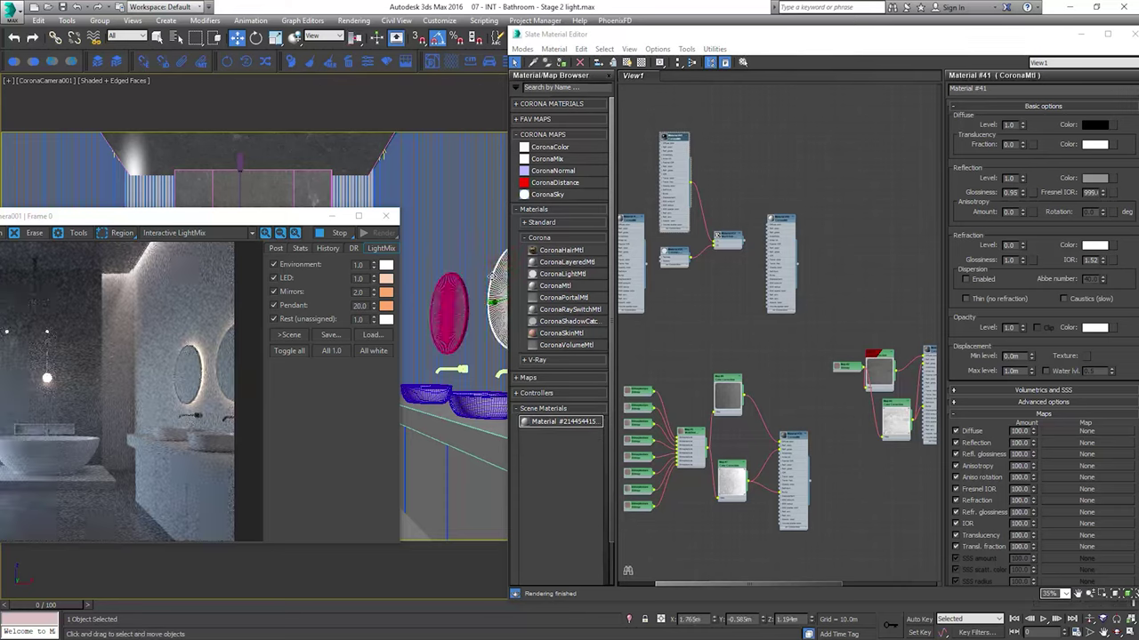
left_click(561, 63)
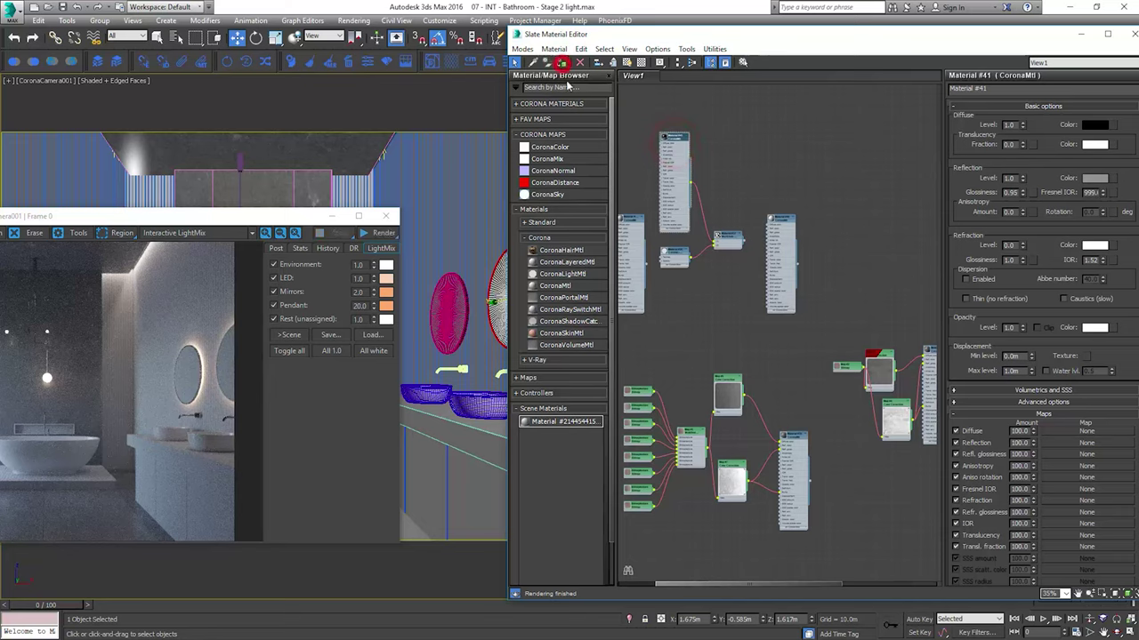
Define a render region around the wall mirrors and enlarge it to include the washbasin taps
left_click(122, 233)
left_click_drag(153, 335, 212, 409)
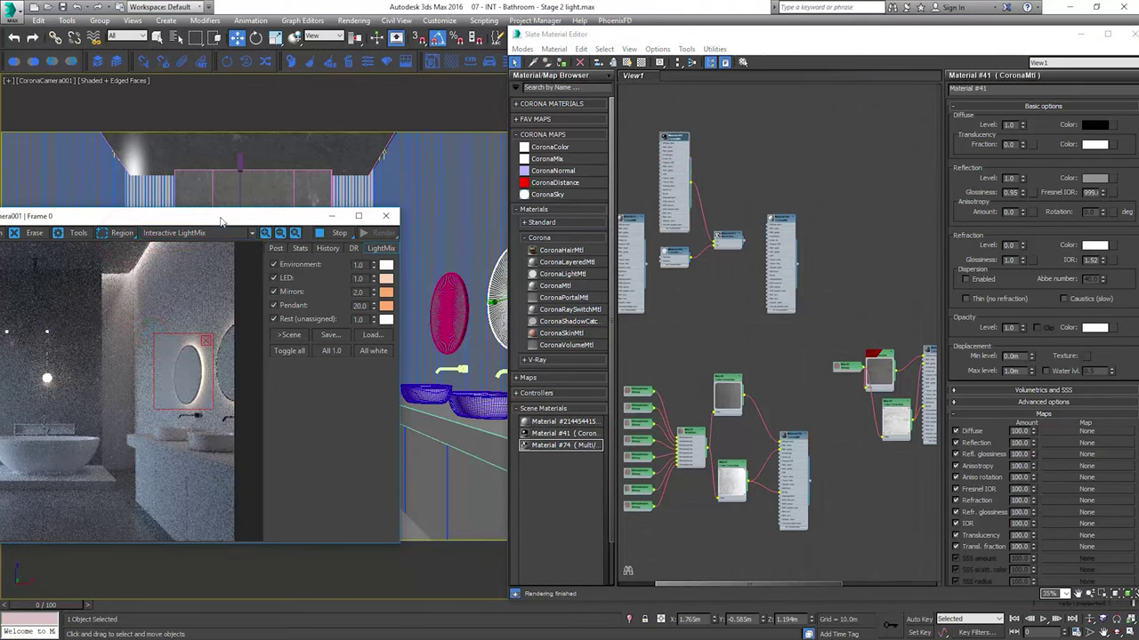
left_click_drag(221, 220, 342, 148)
left_click_drag(309, 298, 281, 292)
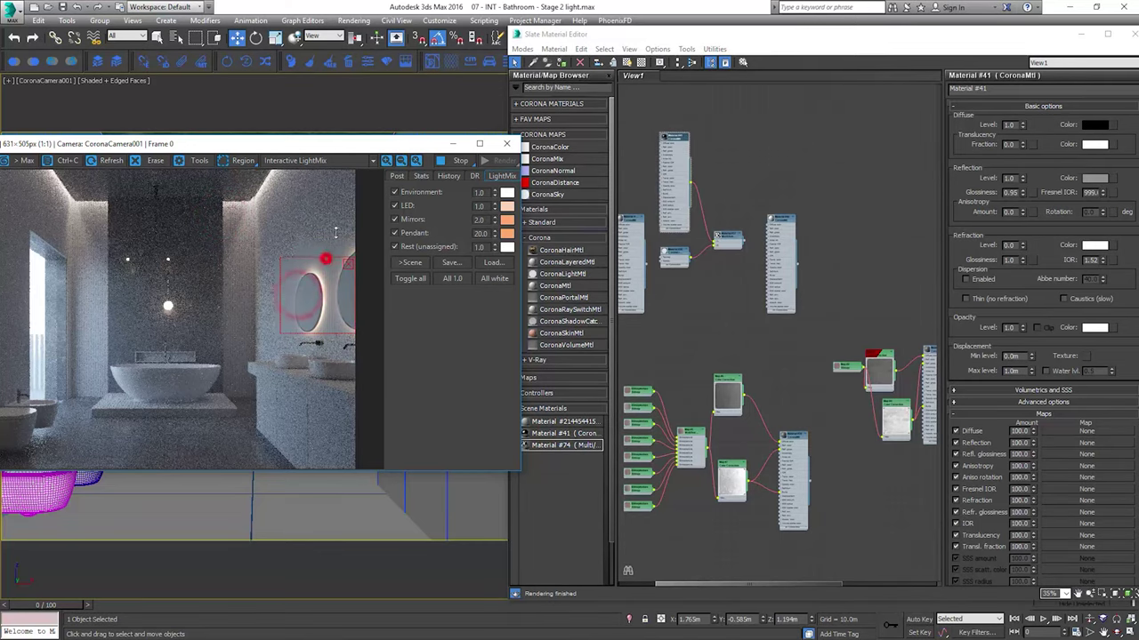
left_click_drag(325, 258, 327, 220)
left_click_drag(345, 332, 346, 351)
left_click_drag(378, 145, 251, 204)
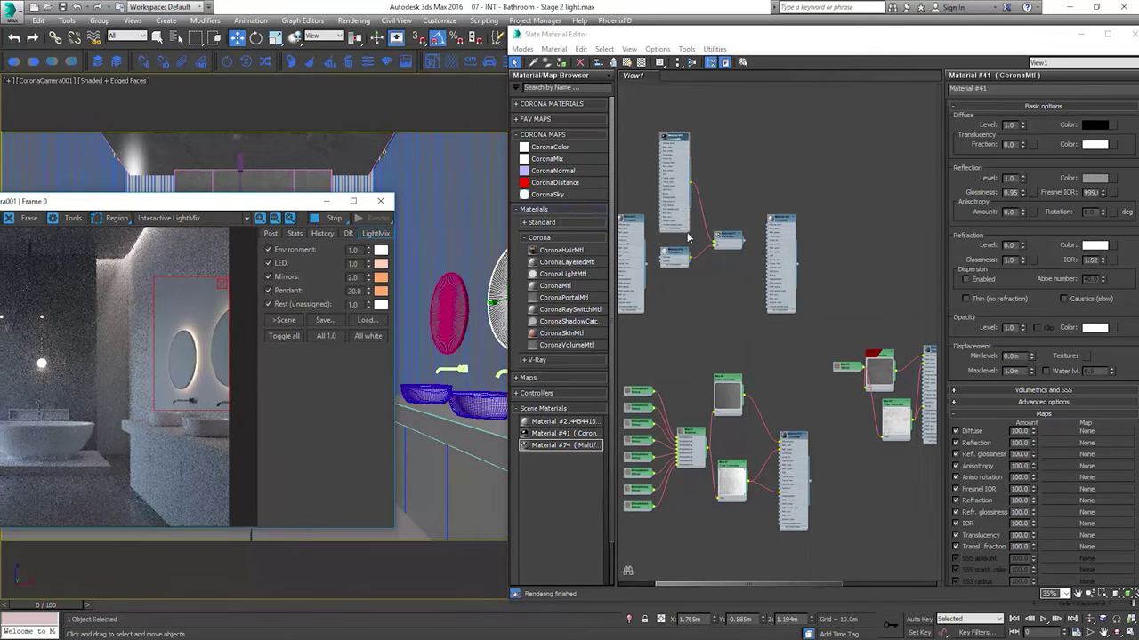
Create a new CoronaMtl for the mirror glass and assign it to the front polygons of the right round mirror
scroll(687, 238, "up", 5)
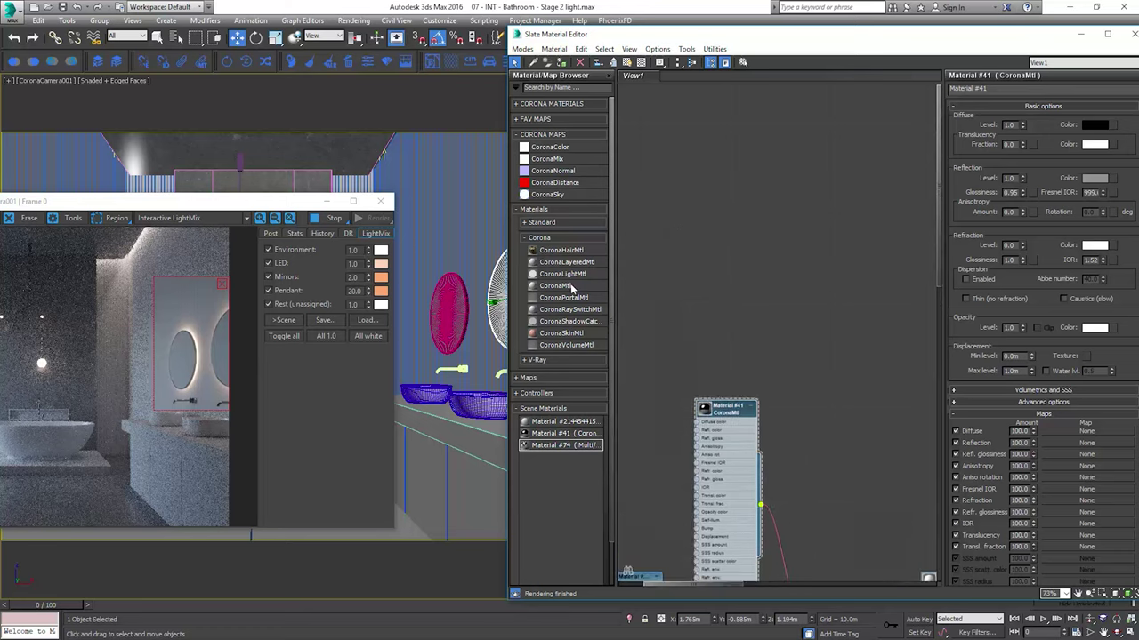
left_click_drag(572, 287, 841, 246)
left_click(843, 249)
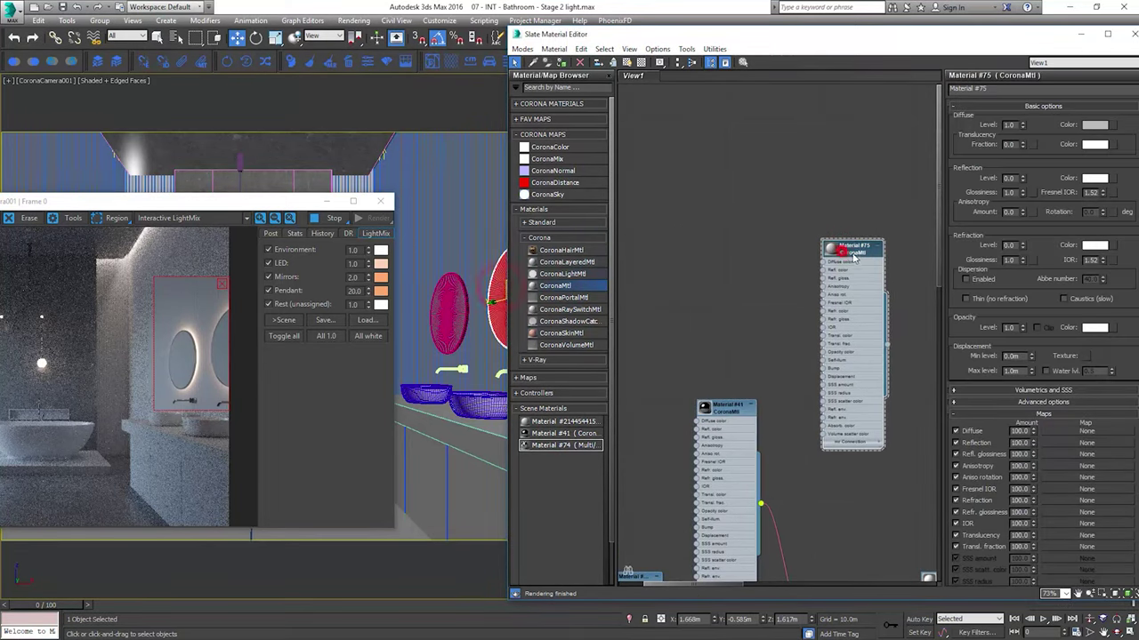
left_click_drag(853, 254, 857, 250)
left_click(561, 63)
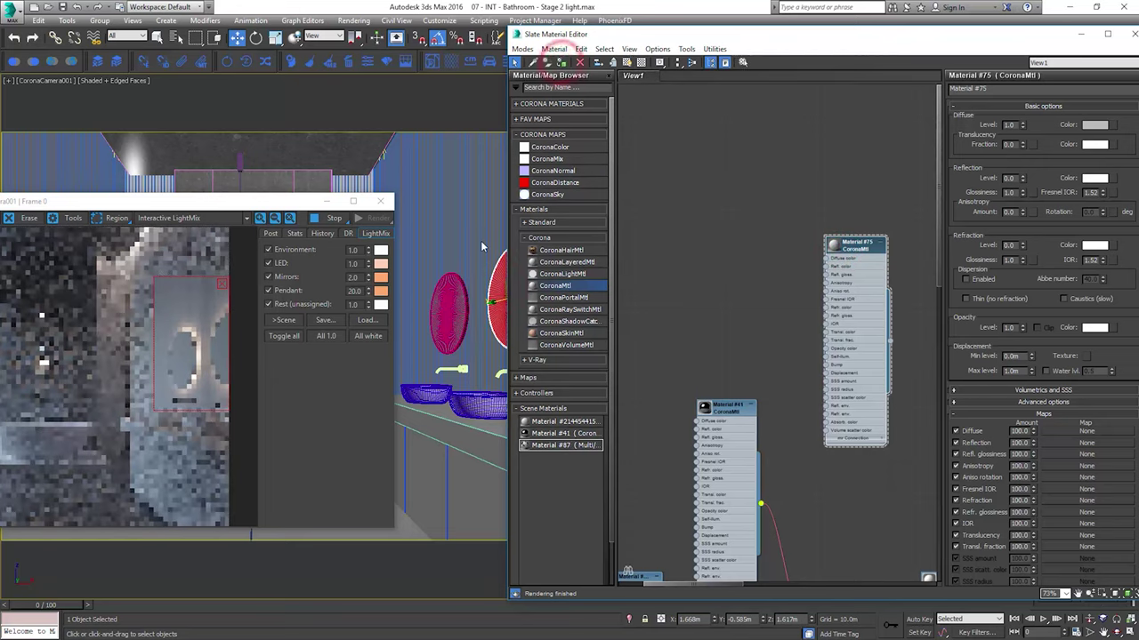
Assign the same mirror glass material to the front polygons of the left round mirror
middle_click(481, 246)
key("4")
left_click(451, 303)
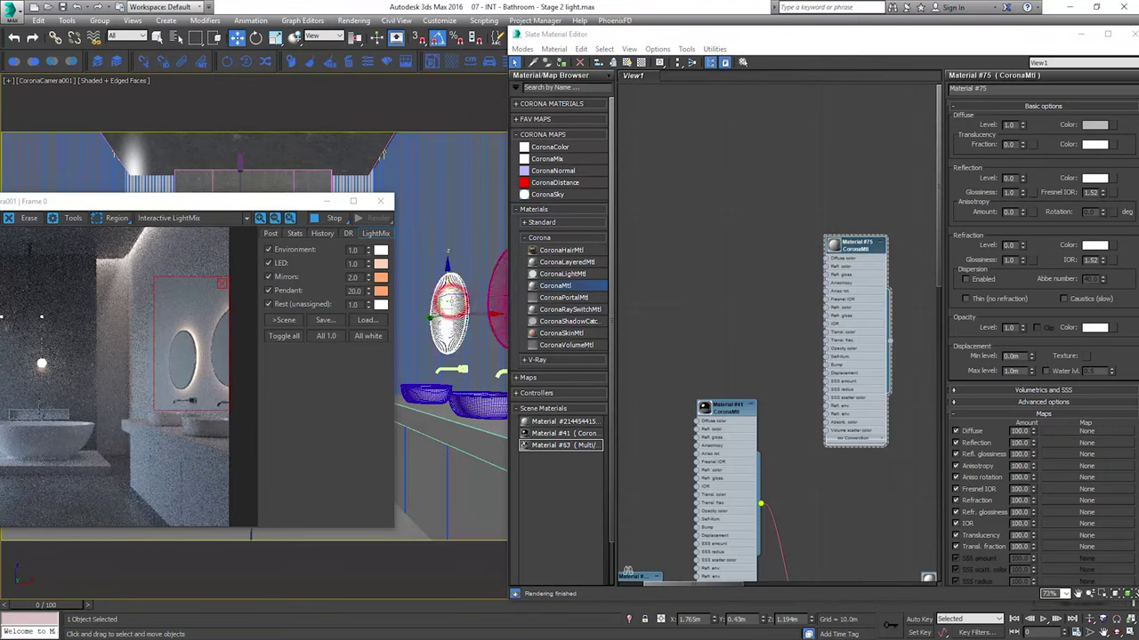
left_click_drag(854, 251, 845, 258)
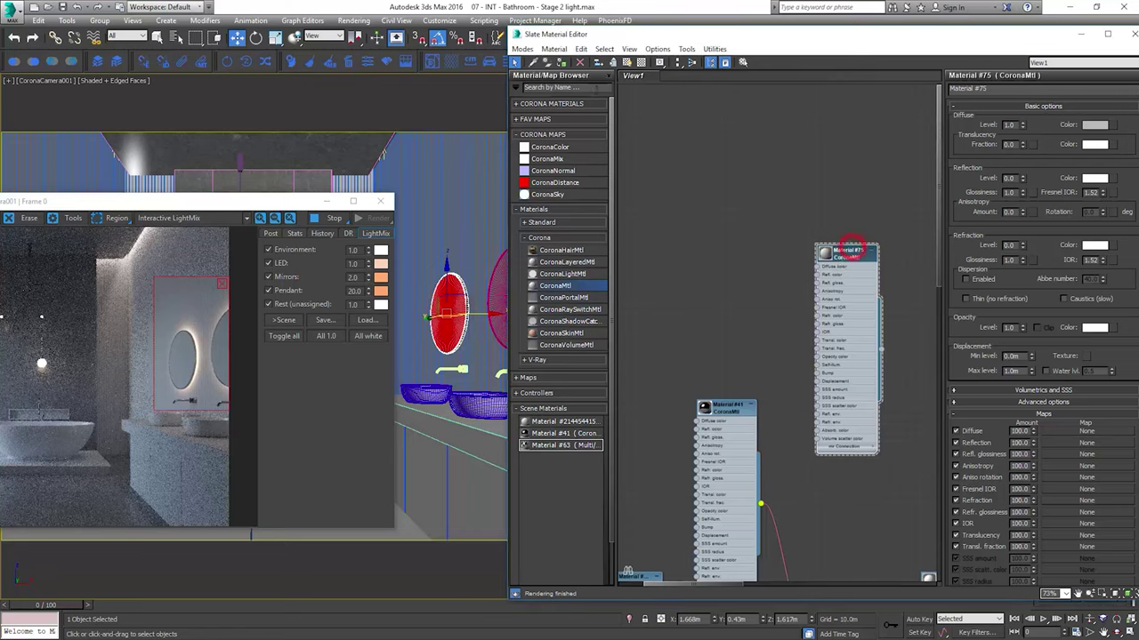
left_click(562, 65)
key("4")
left_click(481, 286)
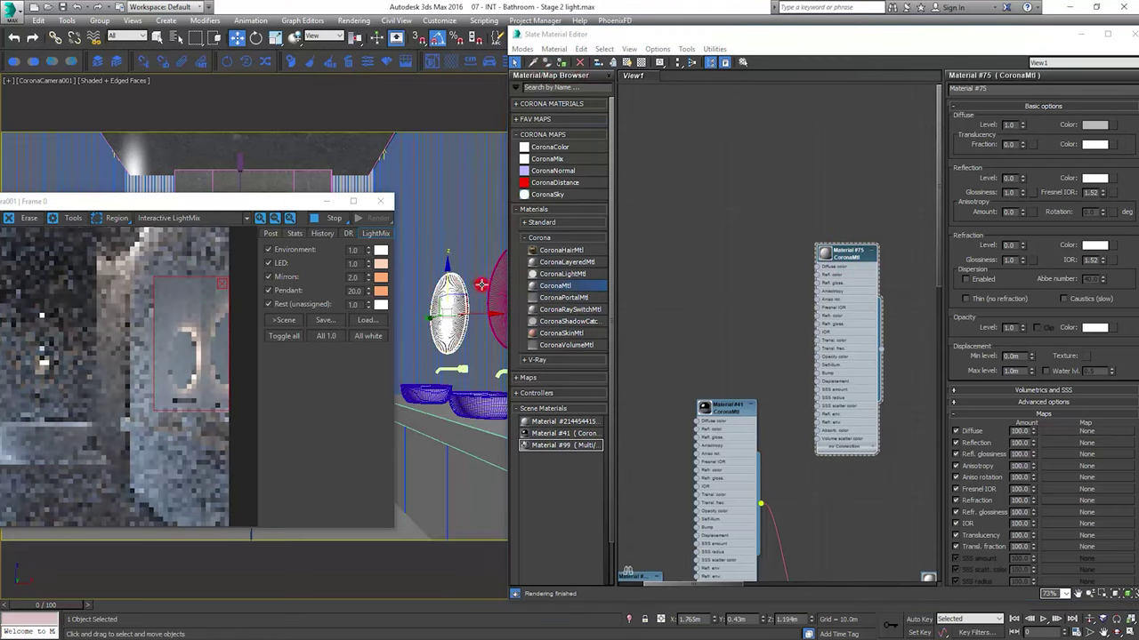
Set the mirror glass material's diffuse color to pure black
left_click_drag(241, 202, 376, 163)
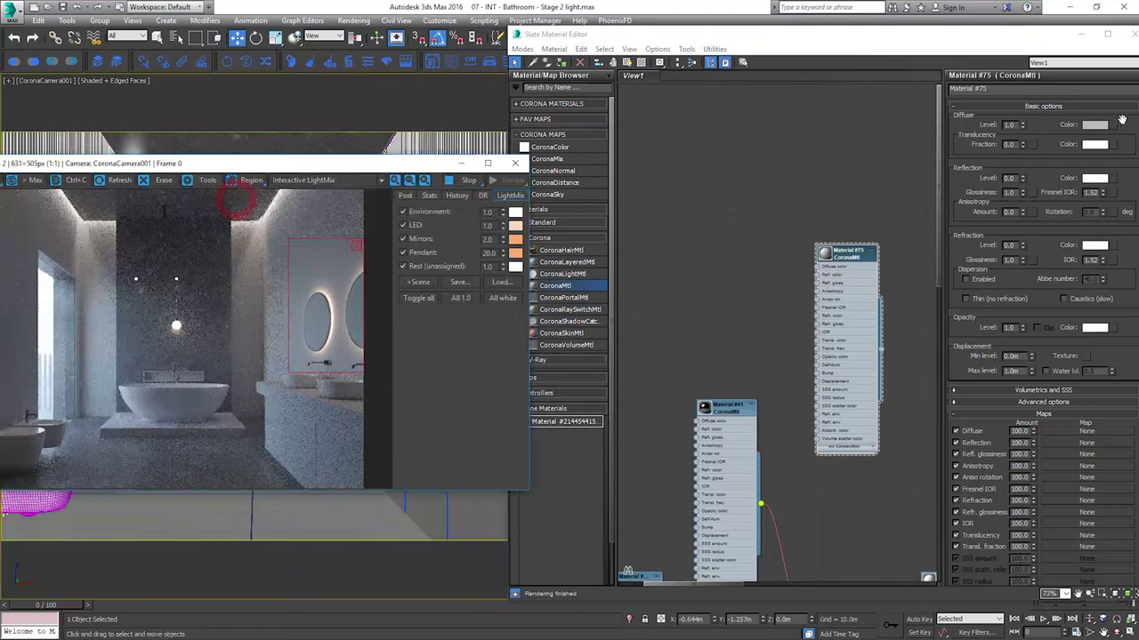
left_click(1101, 126)
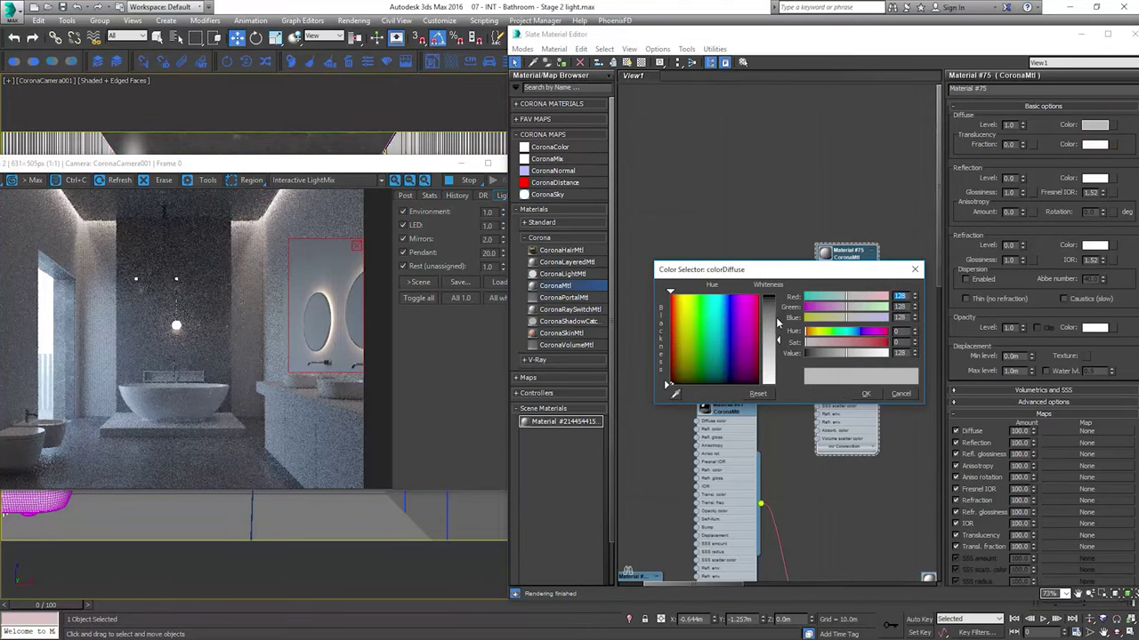
left_click_drag(776, 322, 797, 374)
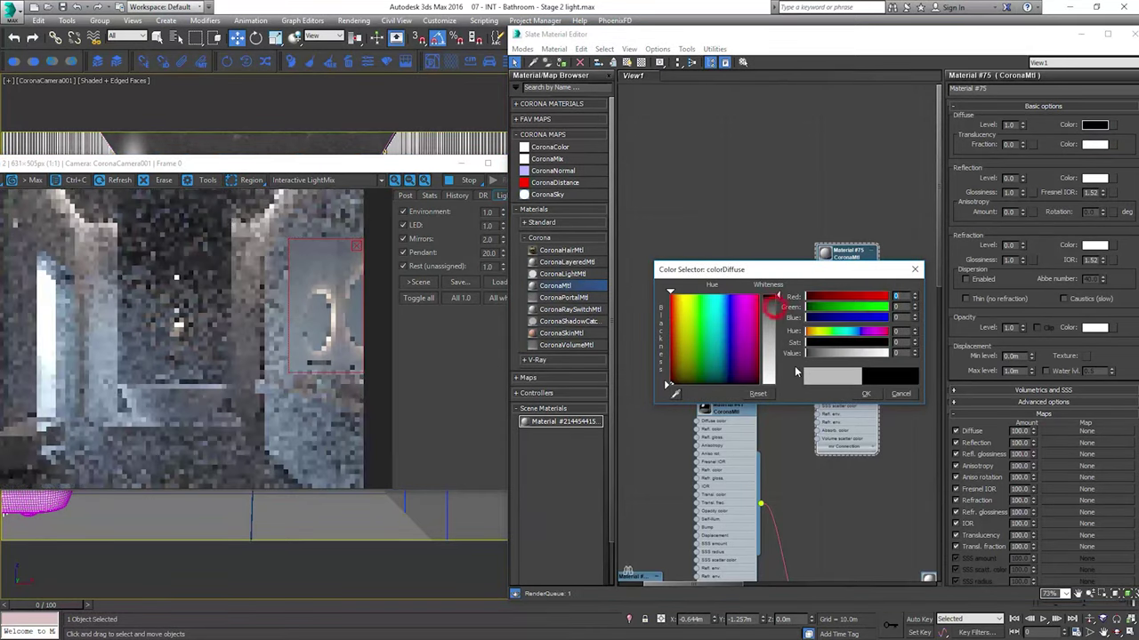
left_click(859, 395)
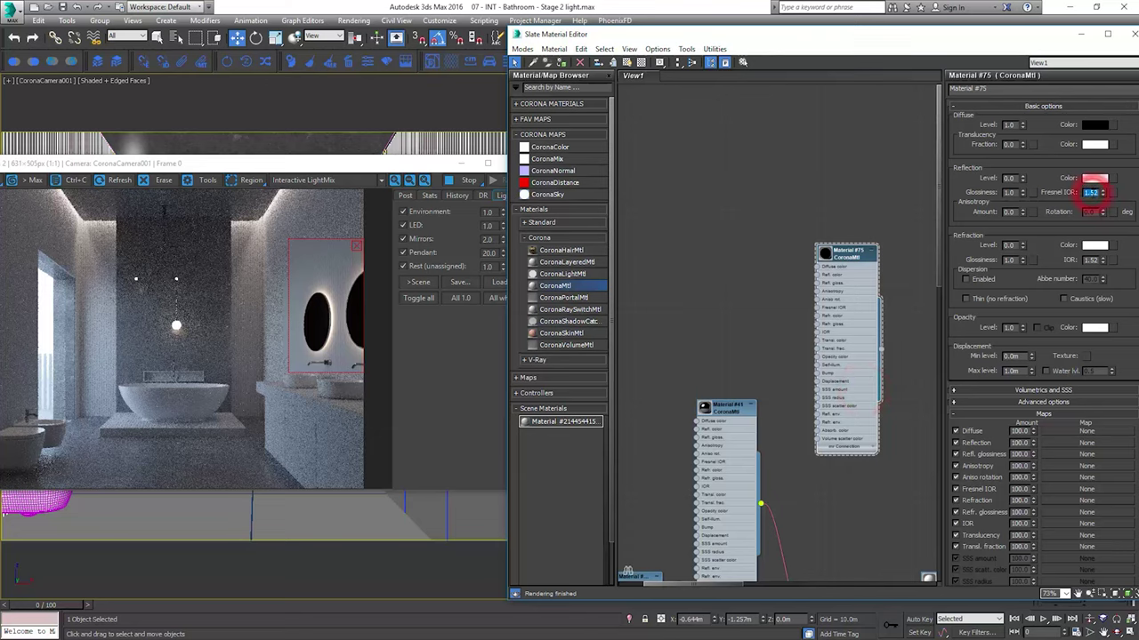
Set the mirror glass material's Fresnel IOR to 999 and reflection level to 1.0, and widen the render region around the mirrors
type("999")
key("Return")
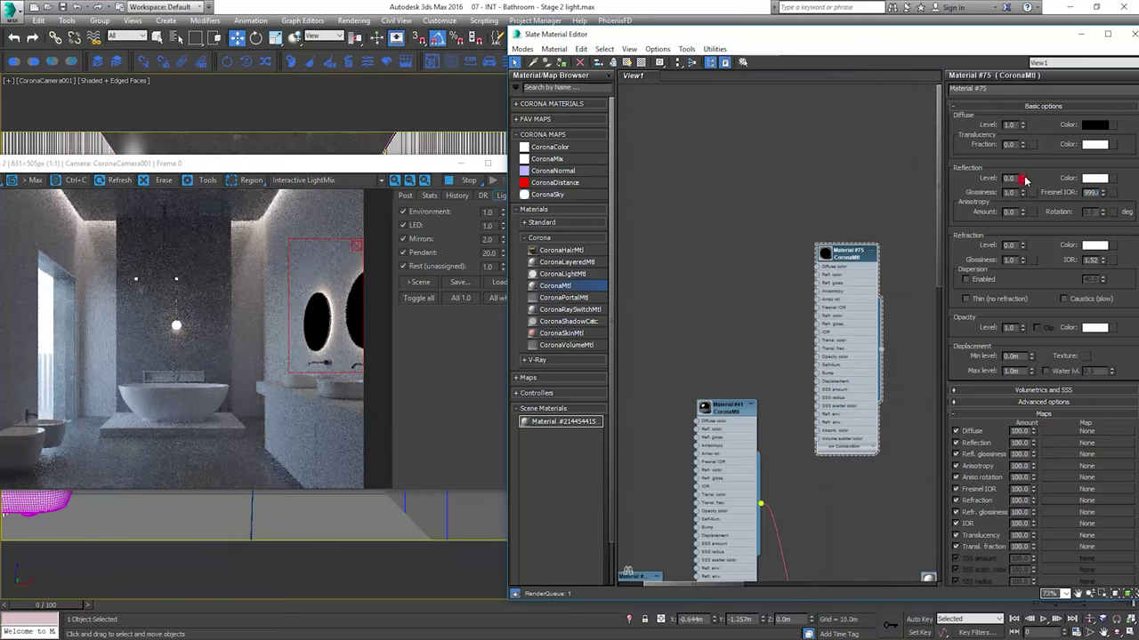
left_click_drag(1024, 180, 1031, 603)
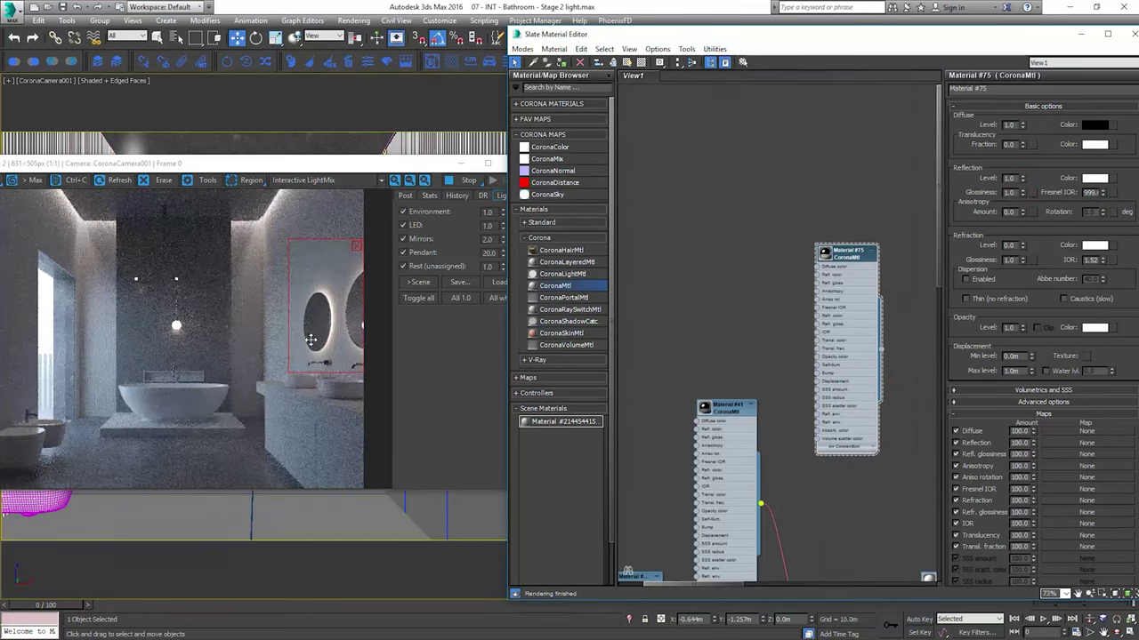
left_click_drag(287, 329, 271, 338)
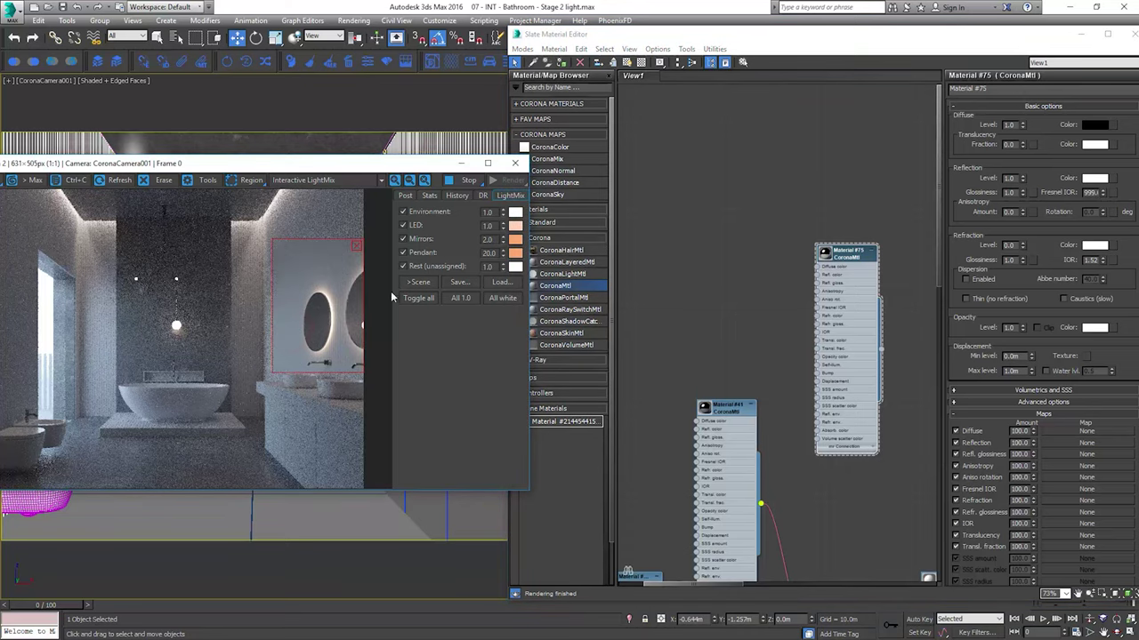
Add the SmudgesLarge001_OVERLAY_VAR1_6K.jpg bitmap, connect it to the mirror glass material's reflection glossiness and inspect the mirrors in the render
key("alt+Tab")
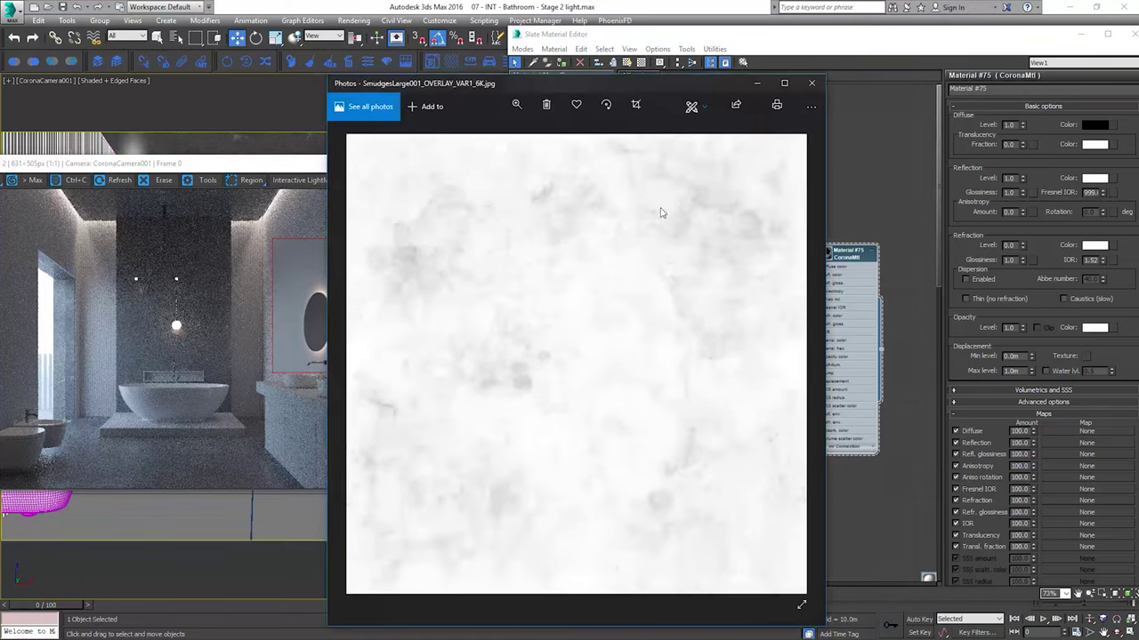
left_click(811, 83)
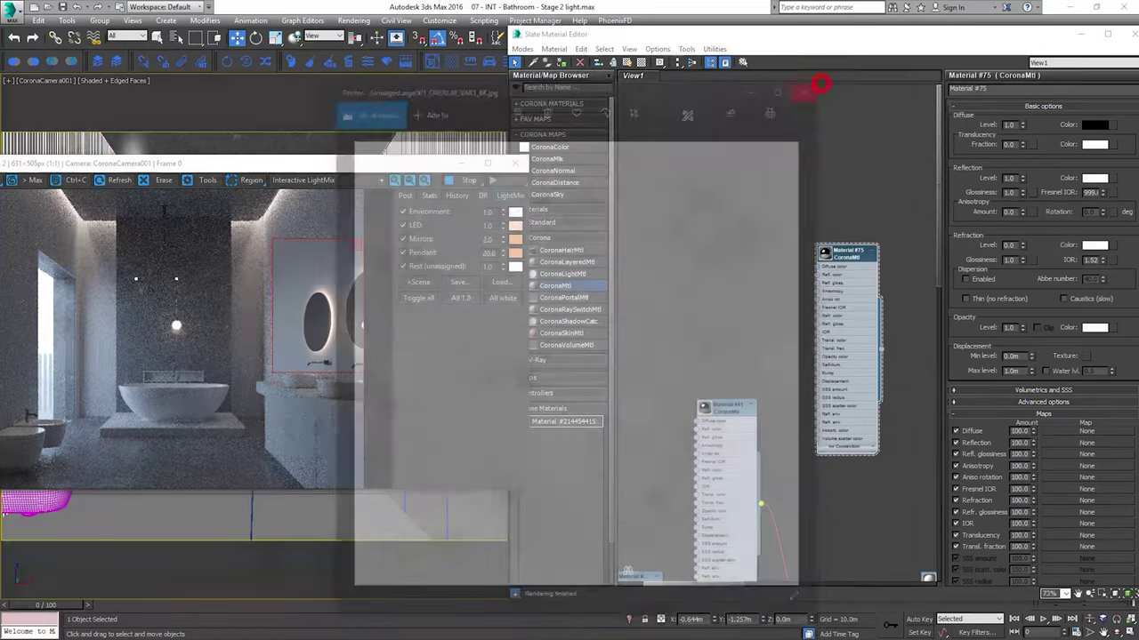
scroll(788, 254, "up", 2)
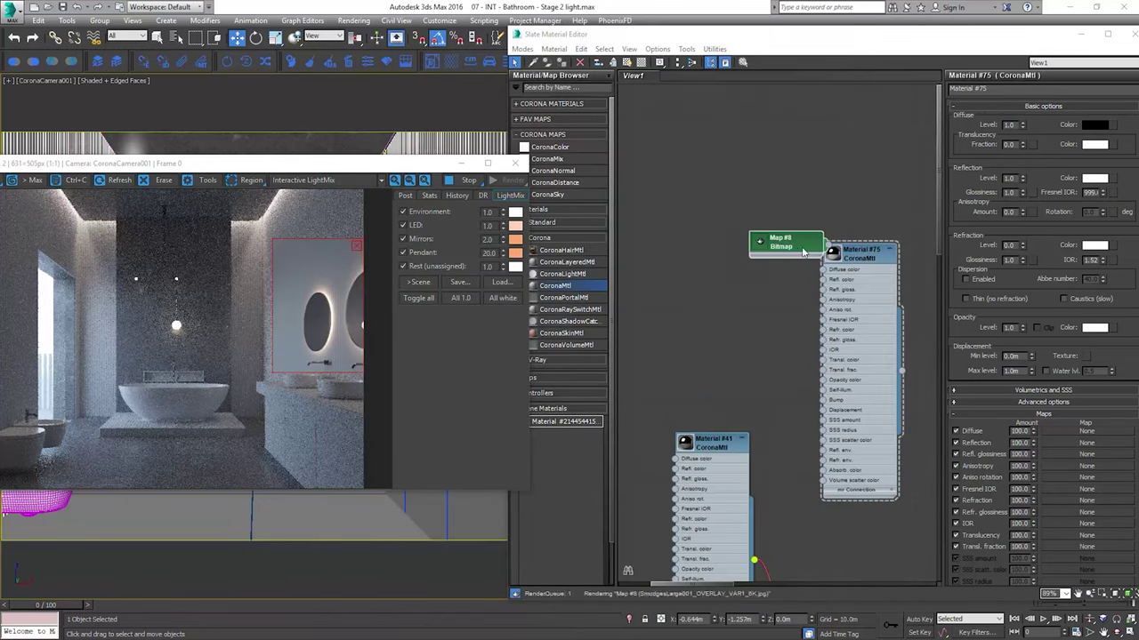
double_click(791, 245)
left_click_drag(791, 244, 728, 275)
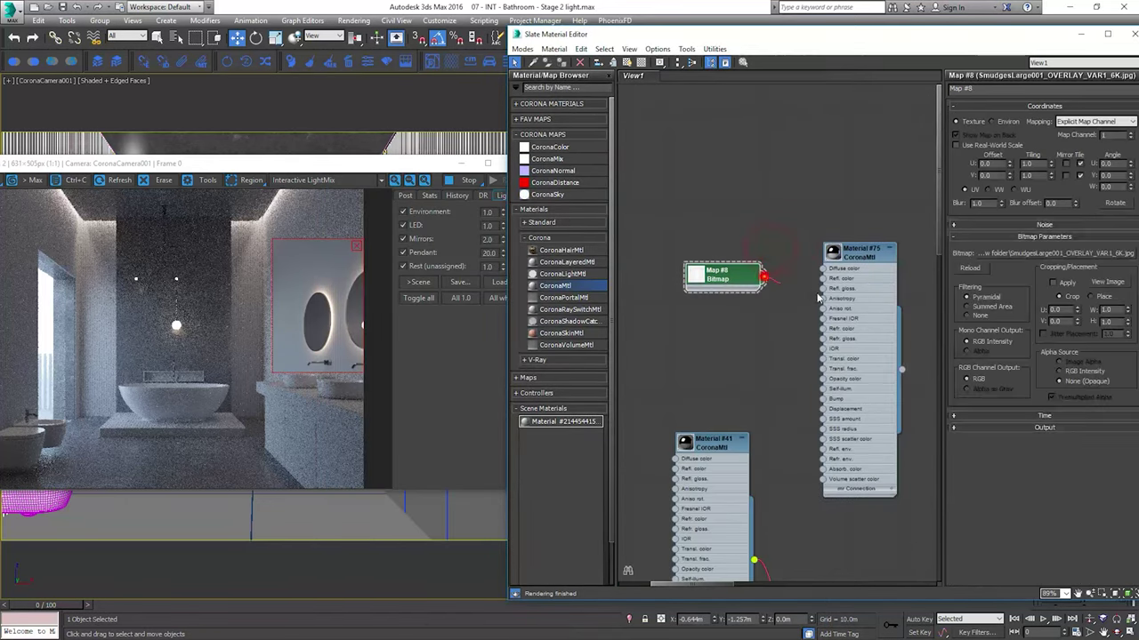
left_click_drag(818, 297, 822, 288)
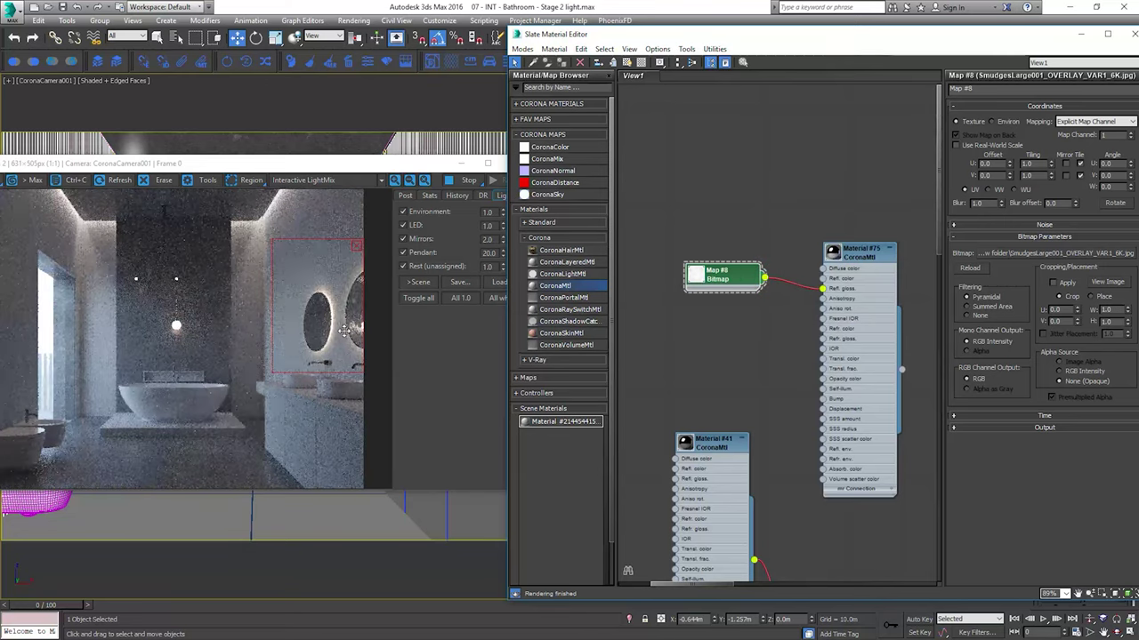
scroll(343, 331, "up", 1)
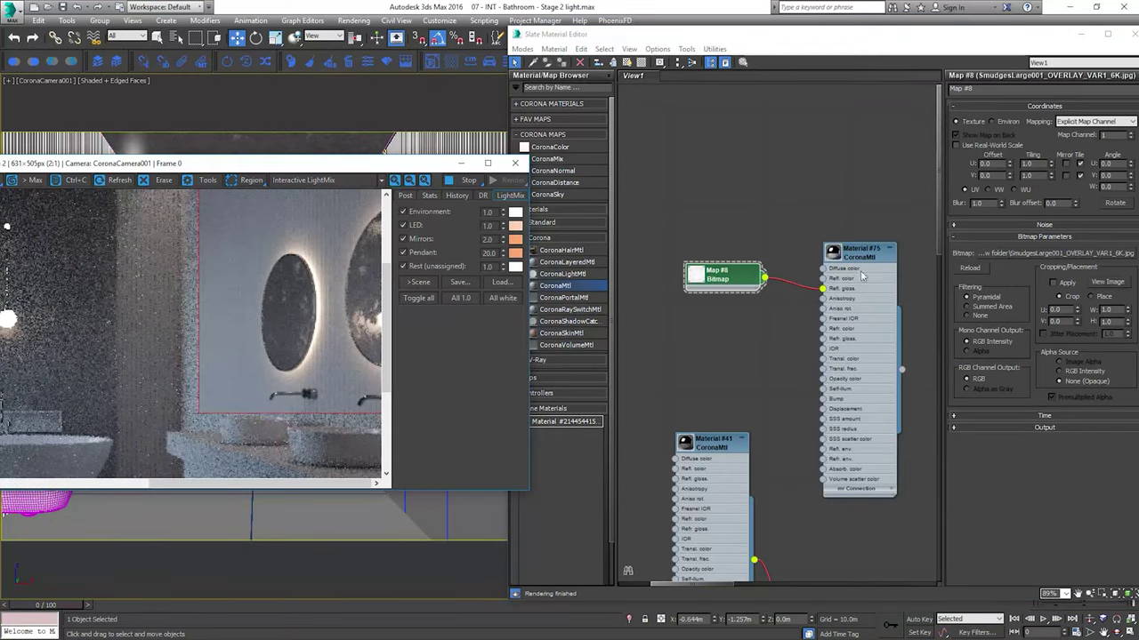
Set the mirror glass material's reflection glossiness map amount to 10
left_click(843, 257)
double_click(850, 254)
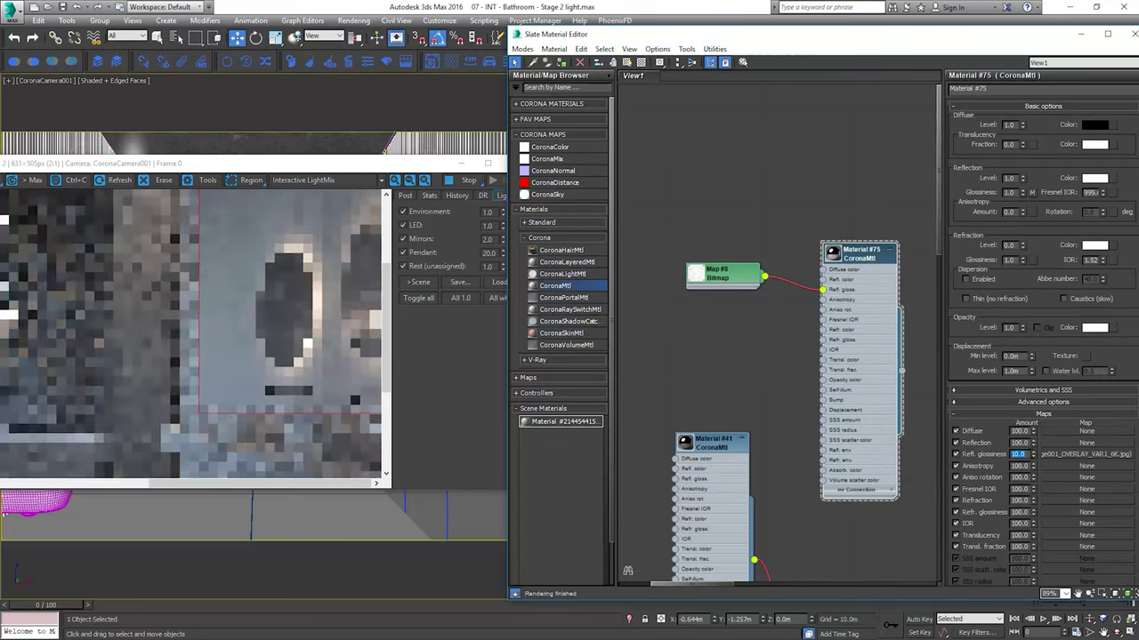
scroll(326, 307, "down", 1)
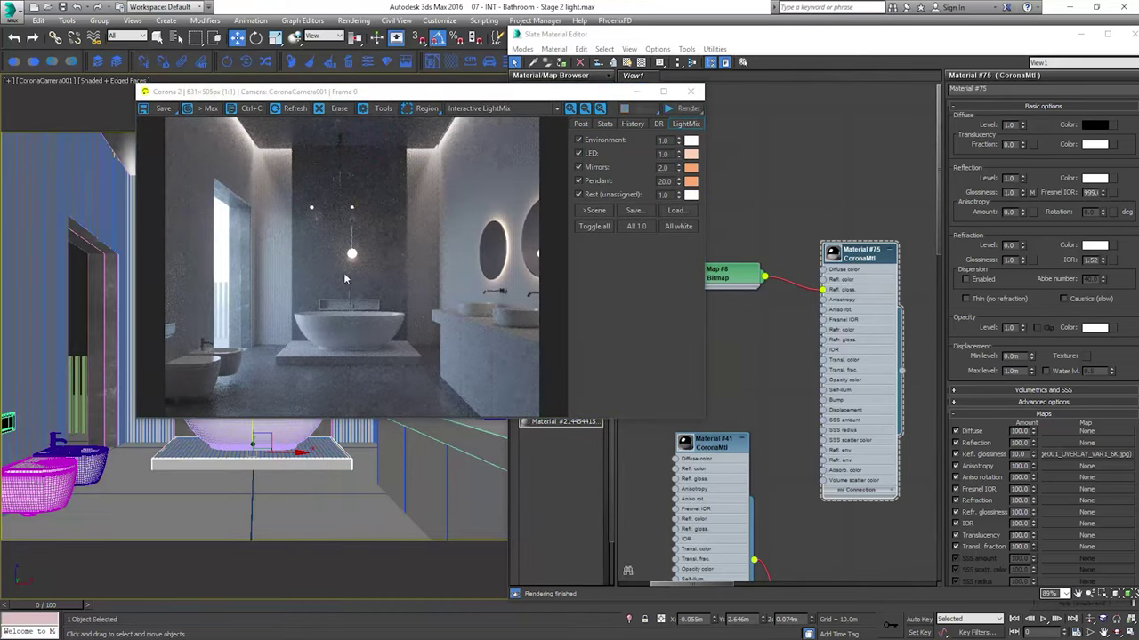
Find the existing dark stone material, Material #38, in the node view and assign it to the platform beneath the bathtub
middle_click_drag(913, 311, 830, 275)
scroll(791, 307, "down", 8)
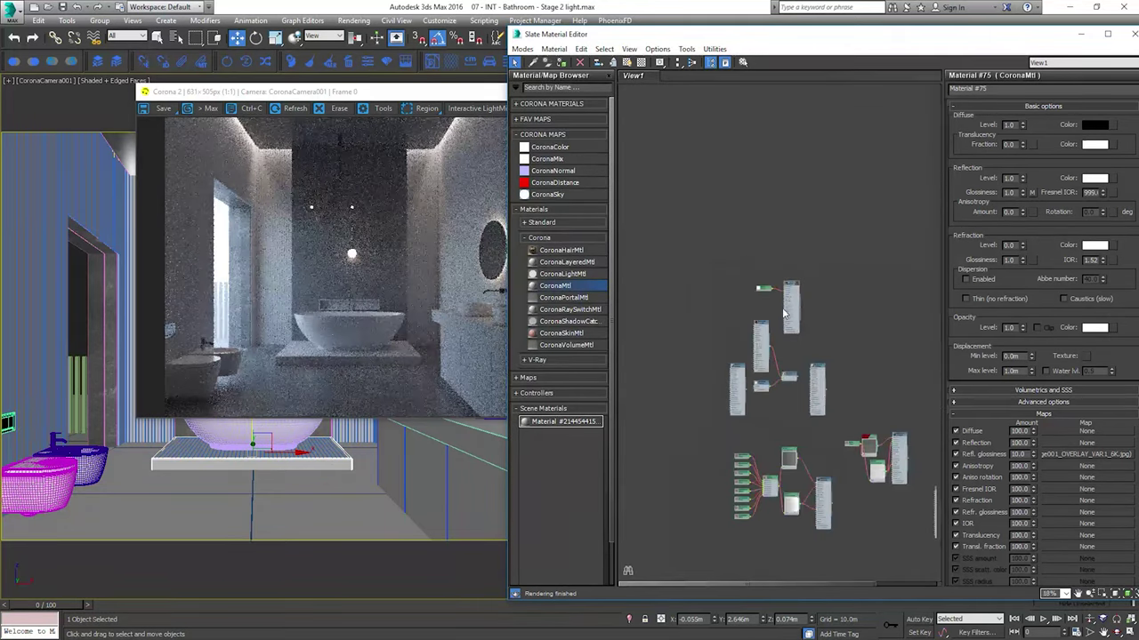
middle_click_drag(814, 379, 794, 320)
scroll(794, 320, "up", 8)
left_click(871, 289)
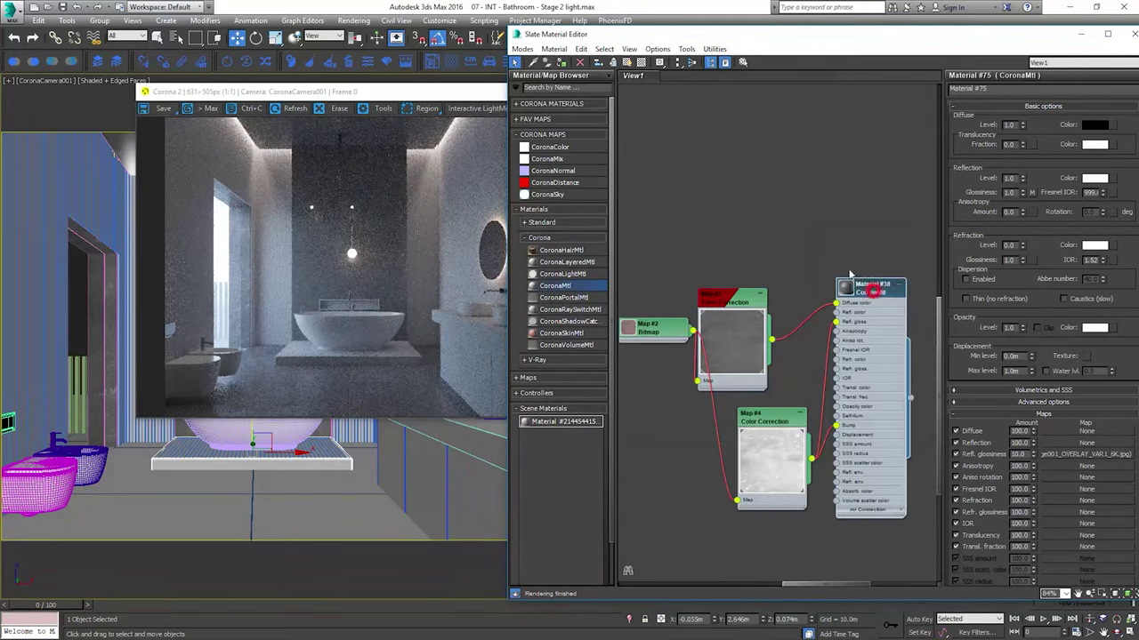
left_click(380, 90)
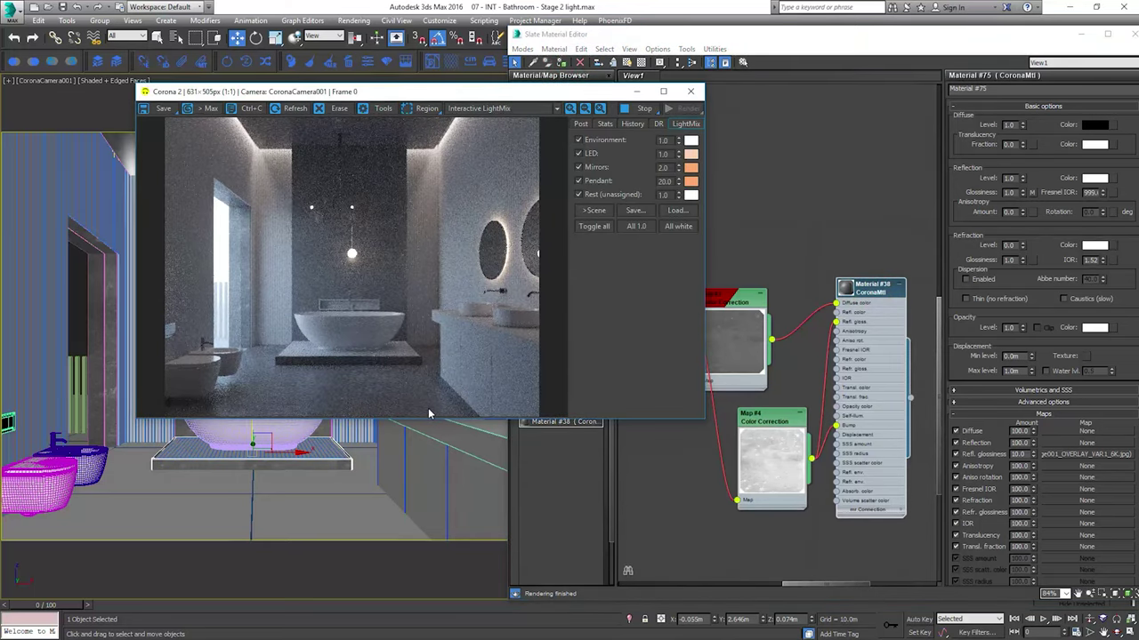
left_click_drag(420, 89, 666, 84)
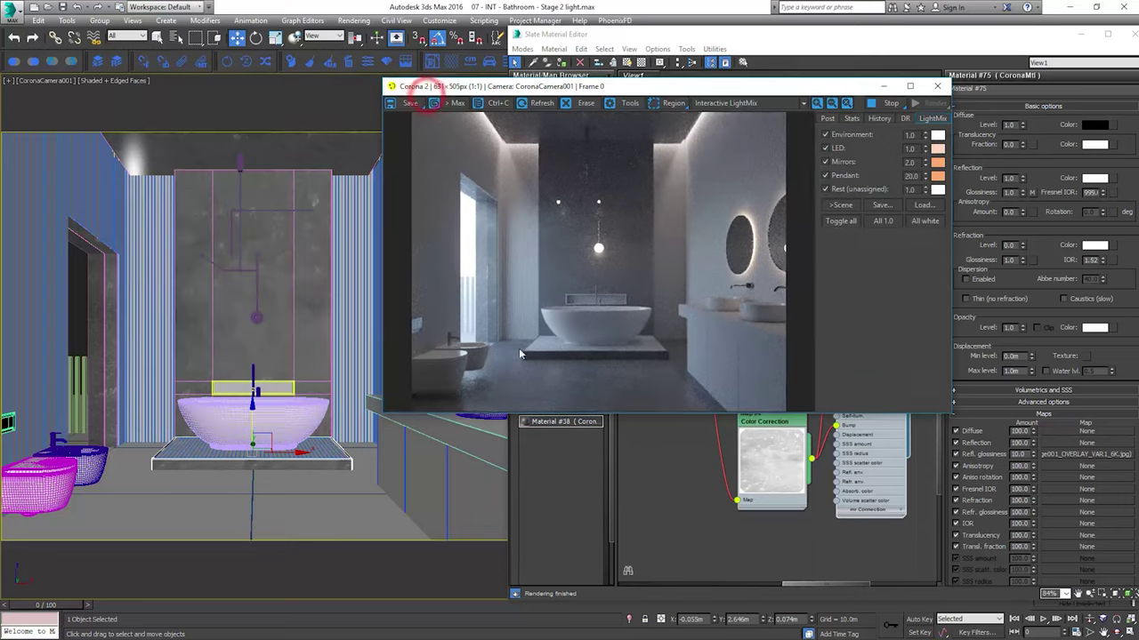
Assign the same dark stone material to the vanity countertop under the basins
left_click(473, 442)
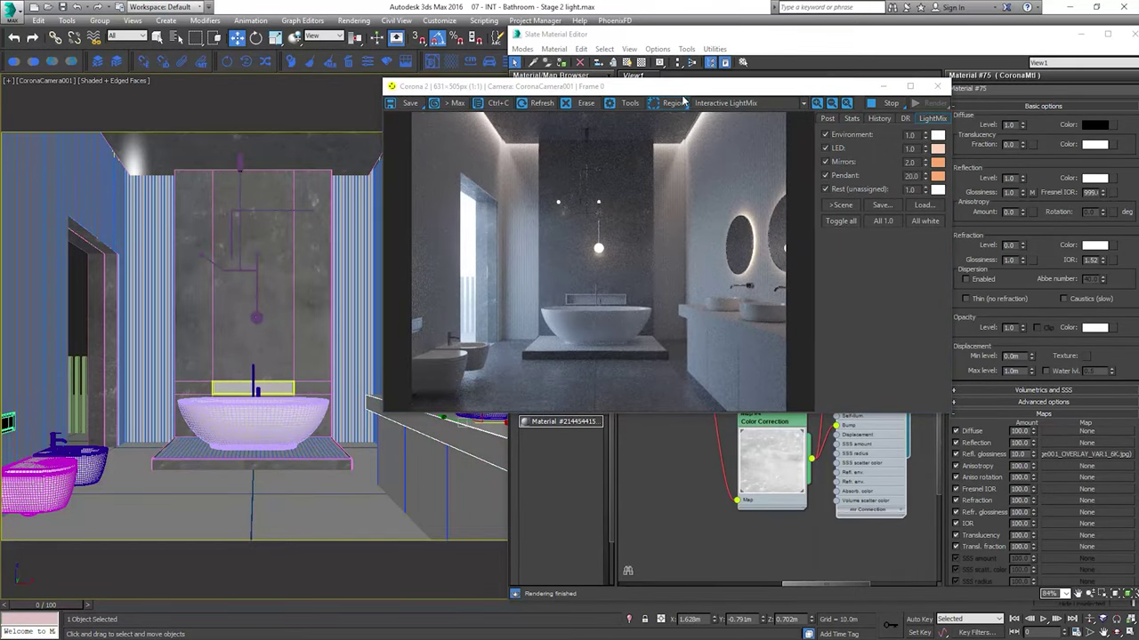
left_click_drag(682, 89, 435, 171)
left_click(561, 63)
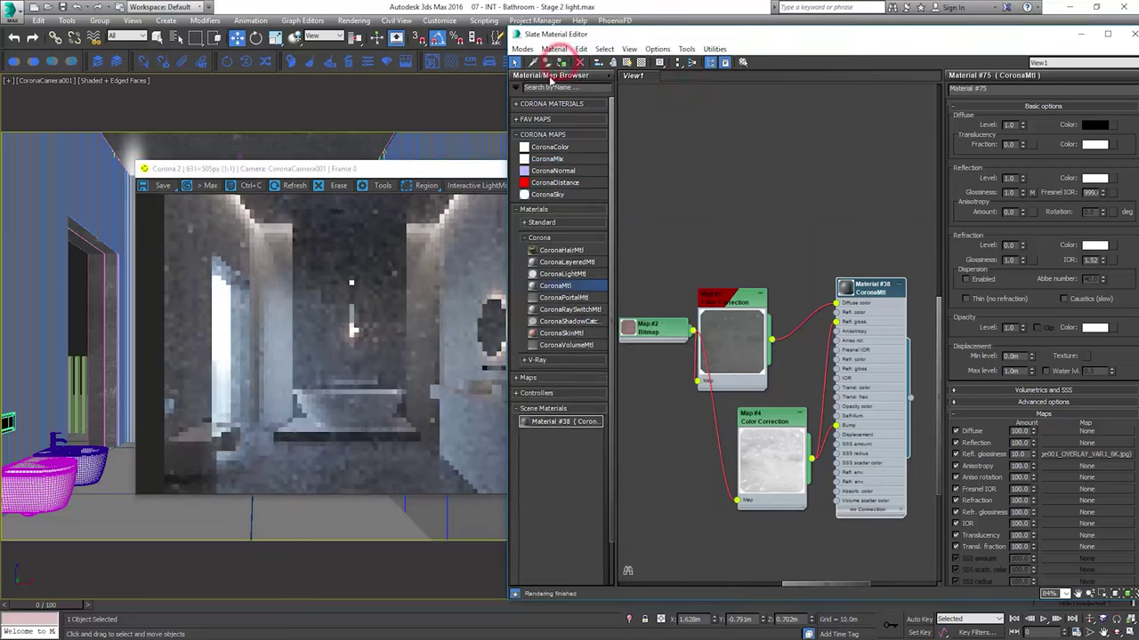
Check the stone countertop in a render region around the vanity and stop the interactive render
left_click(369, 354)
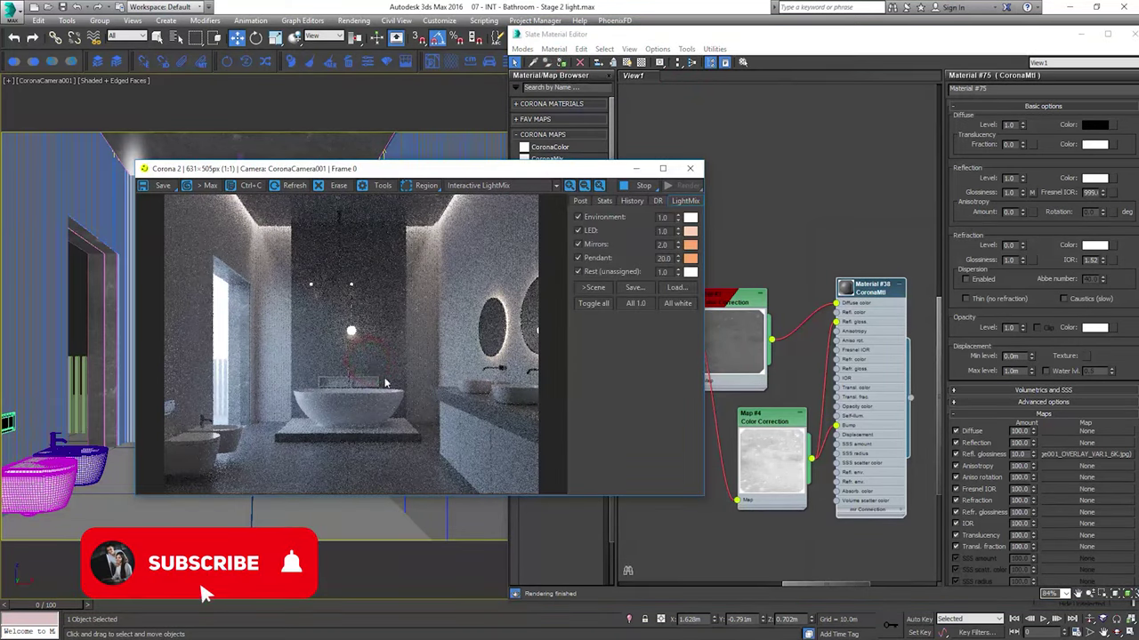
left_click(425, 185)
left_click_drag(422, 369, 574, 457)
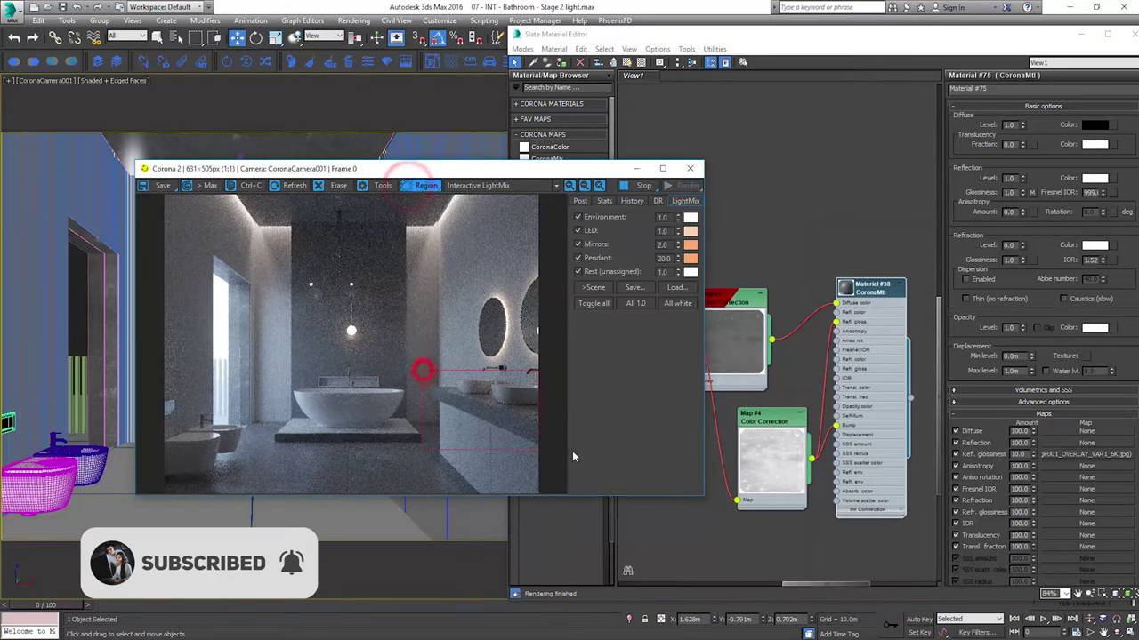
left_click_drag(510, 370, 510, 347)
left_click(505, 421)
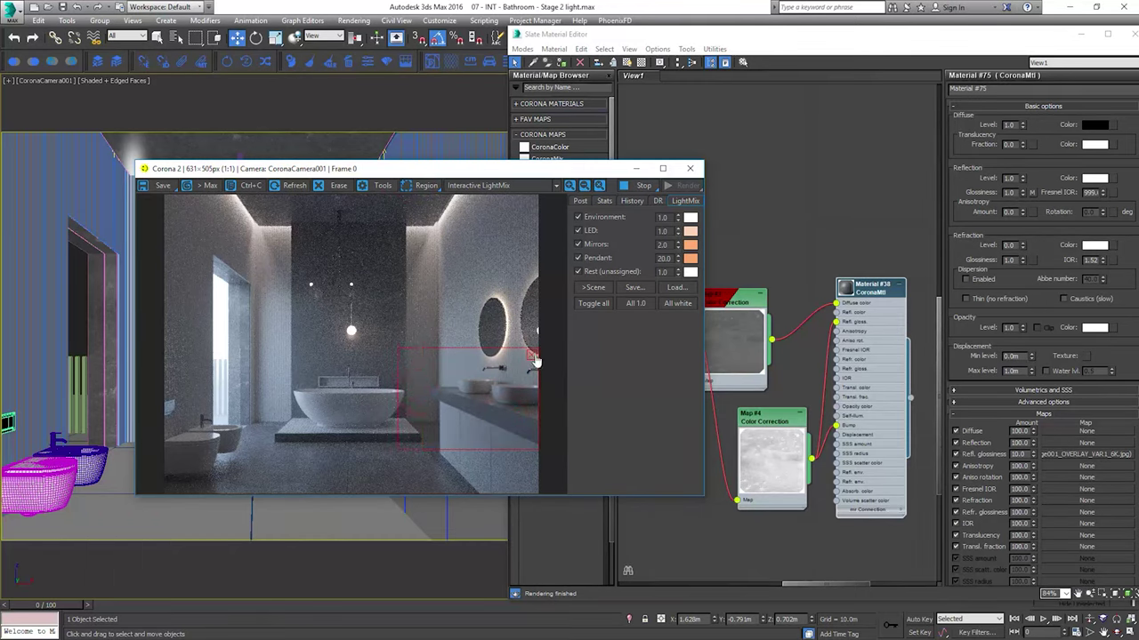
left_click(643, 186)
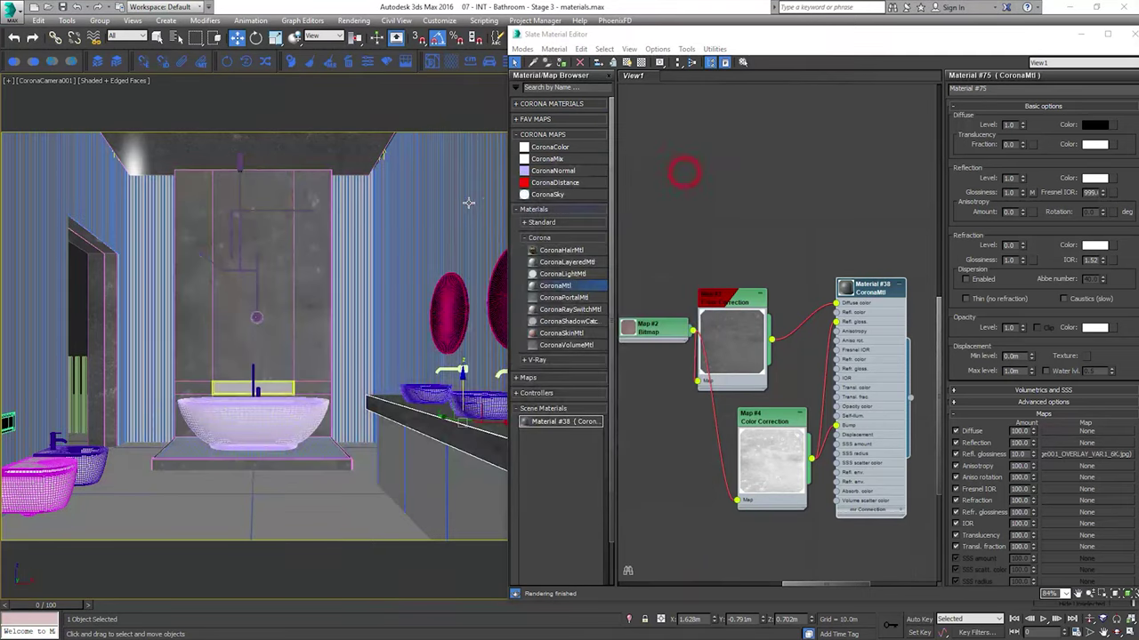
Select the slatted wall cladding and add a new CoronaMtl material in an empty area of the node view
left_click(464, 203)
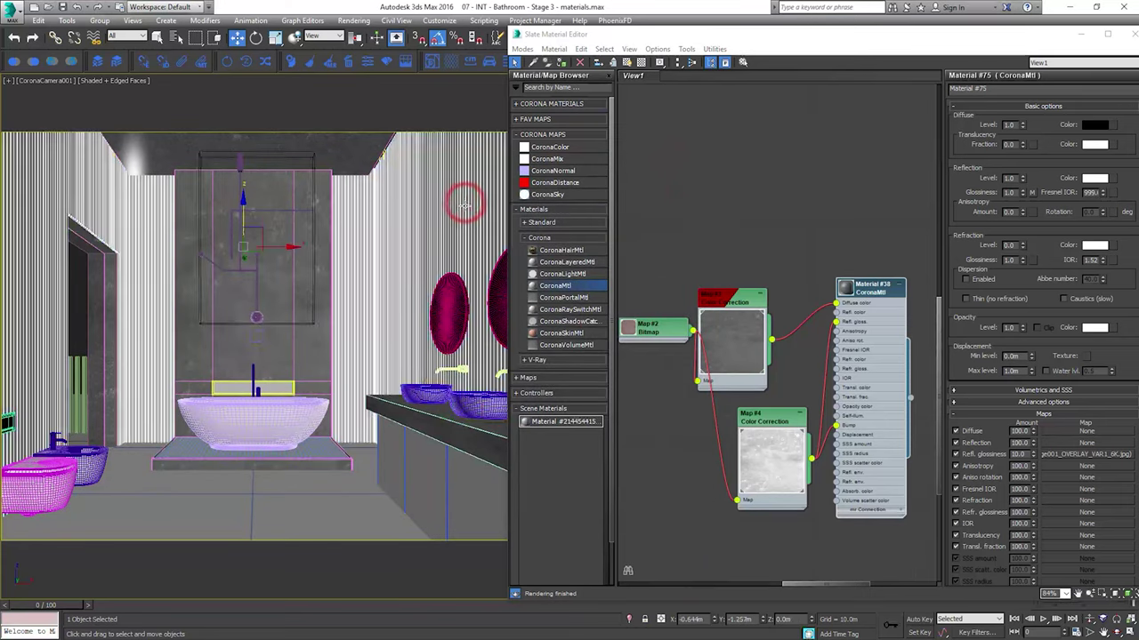
scroll(827, 414, "down", 10)
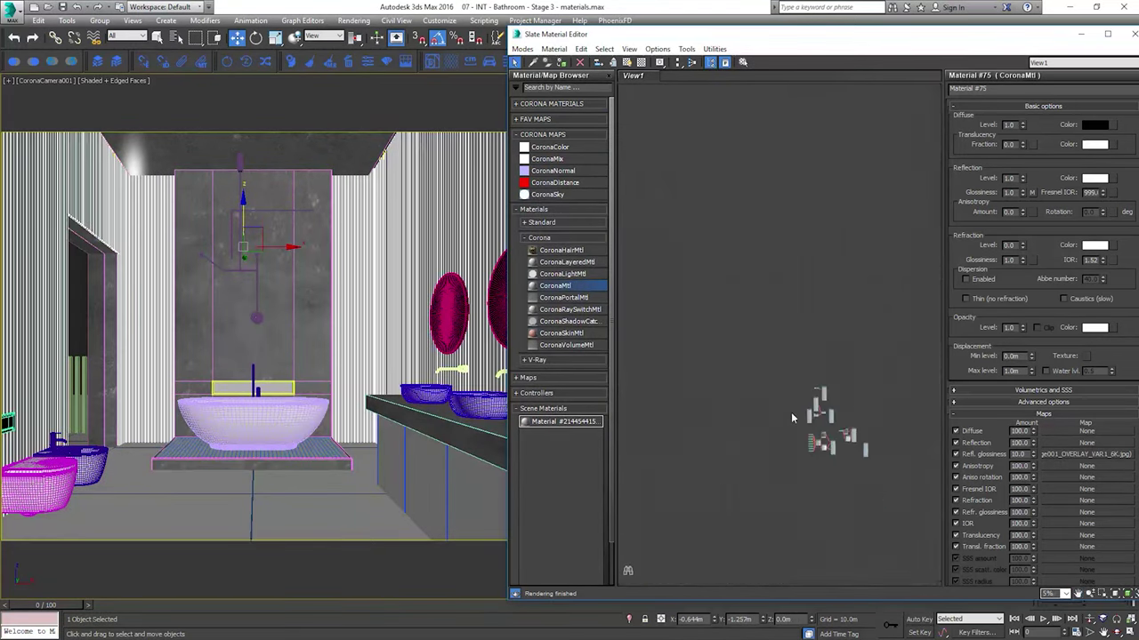
scroll(674, 441, "up", 5)
left_click_drag(555, 289, 776, 308)
scroll(727, 320, "up", 6)
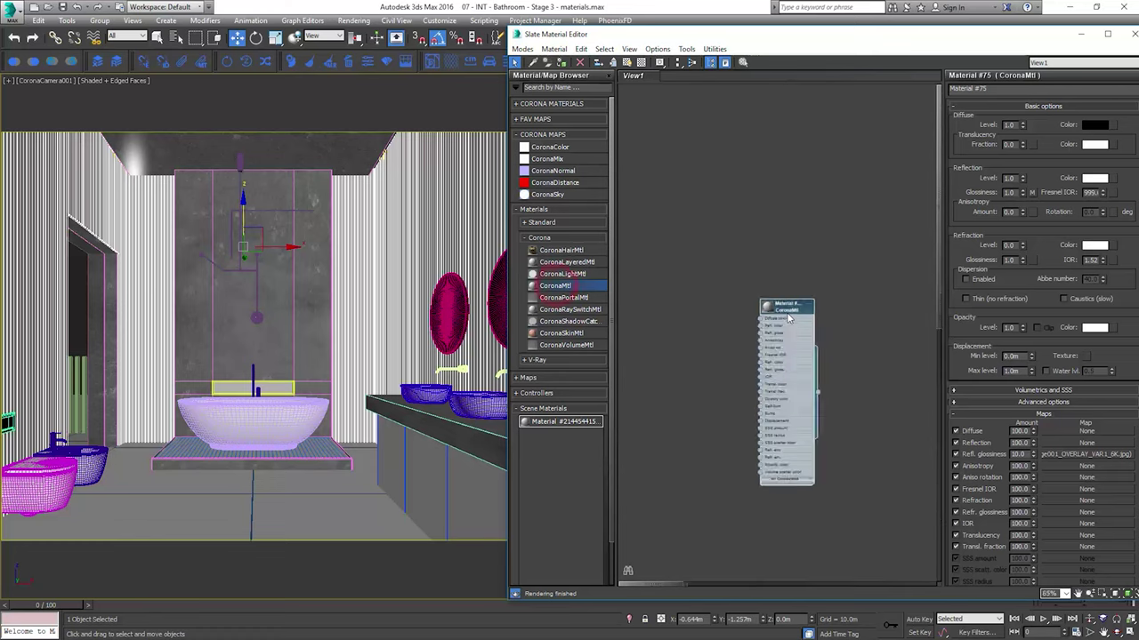
Add a MultiTexture map beside the new CoronaMtl and open its parameters
right_click(727, 321)
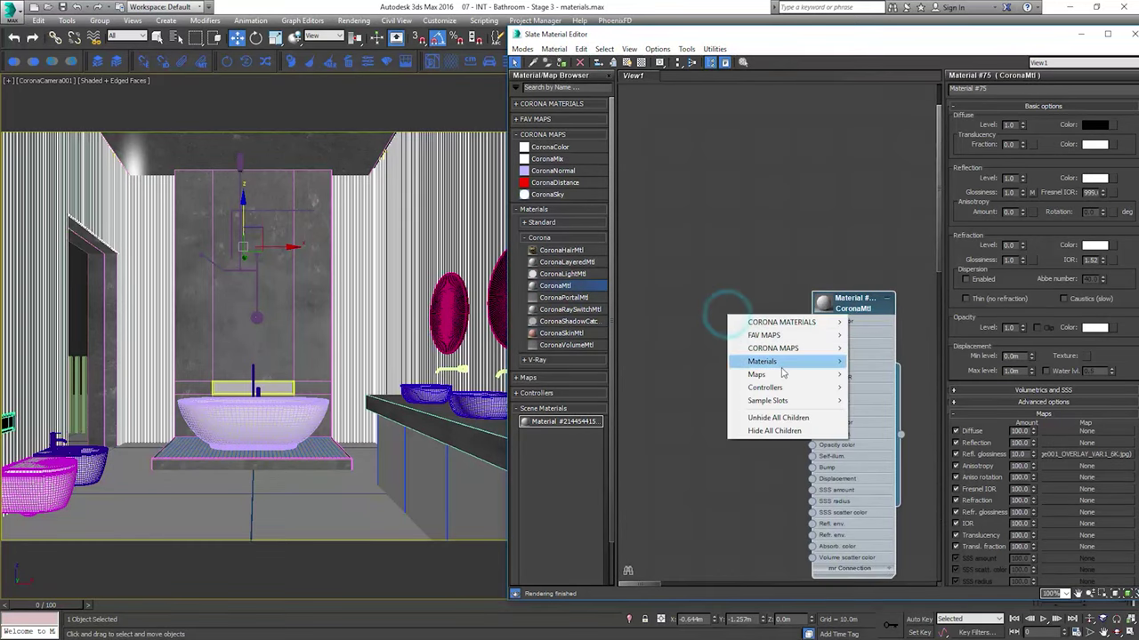
left_click(783, 372)
left_click(892, 375)
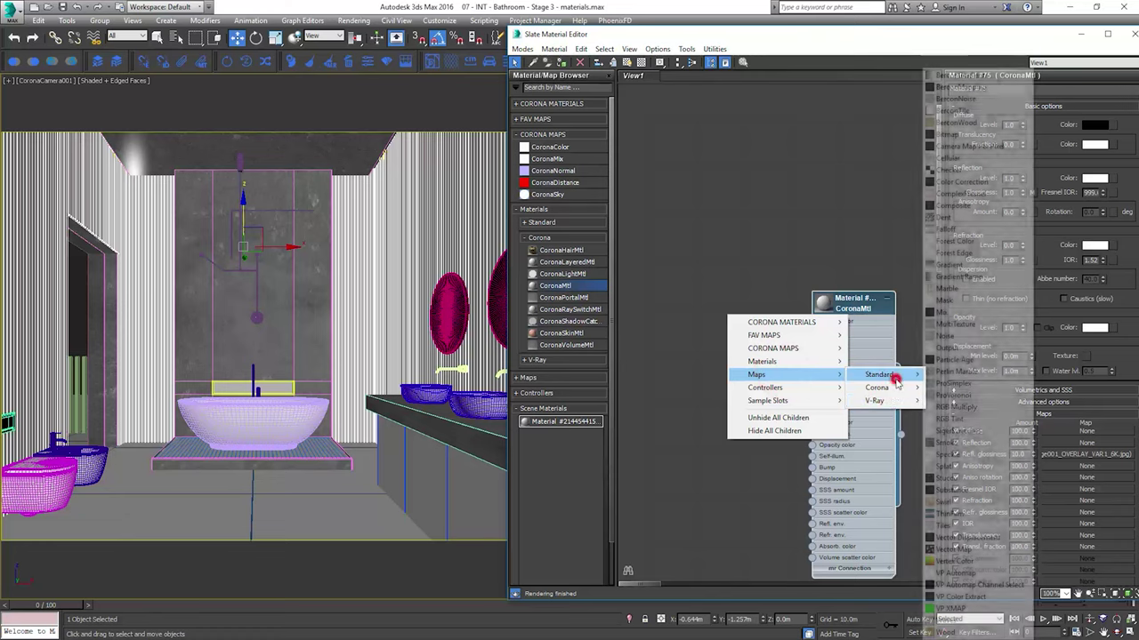
left_click(987, 325)
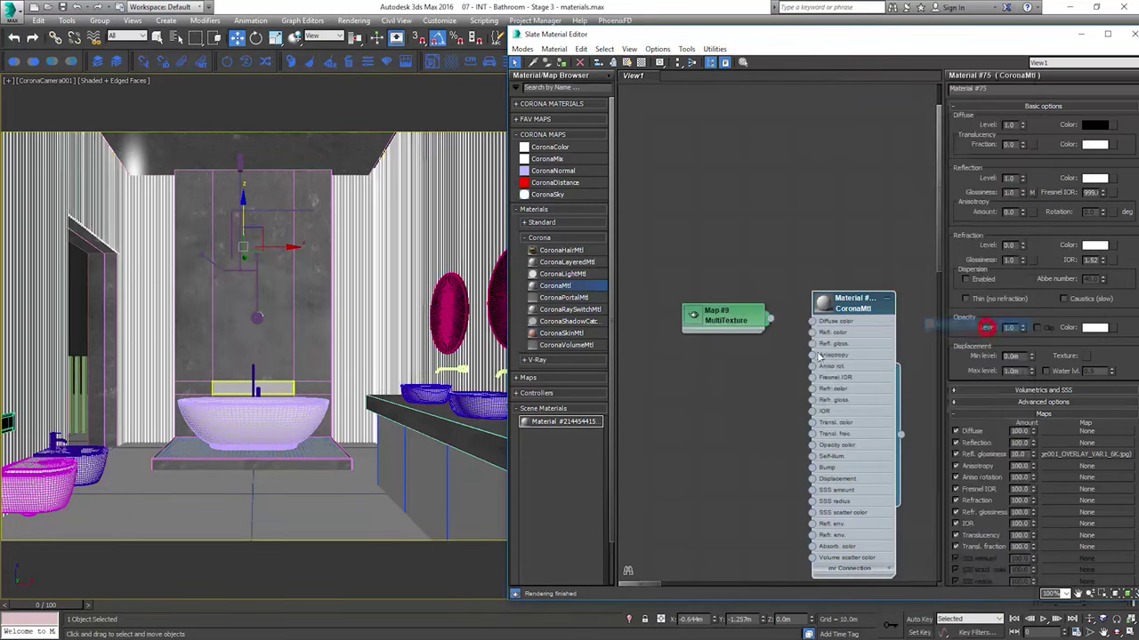
left_click(718, 320)
double_click(720, 318)
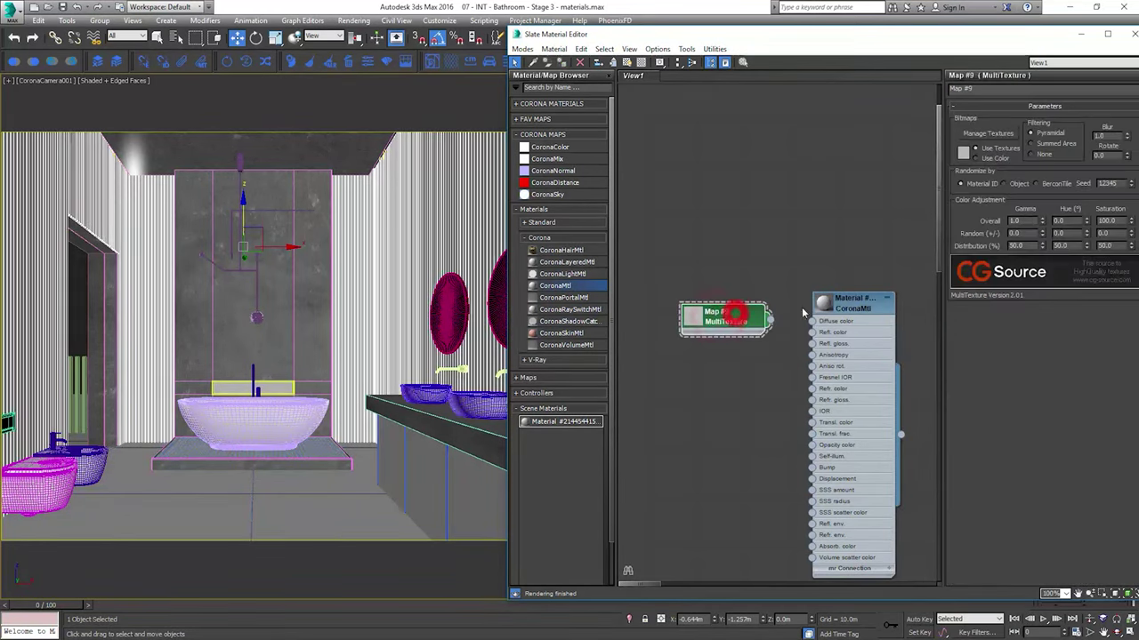
Load all the wood-floorboards-oak_0108-01 textures from the 0108-01 small folder into the MultiTexture map
left_click(1018, 134)
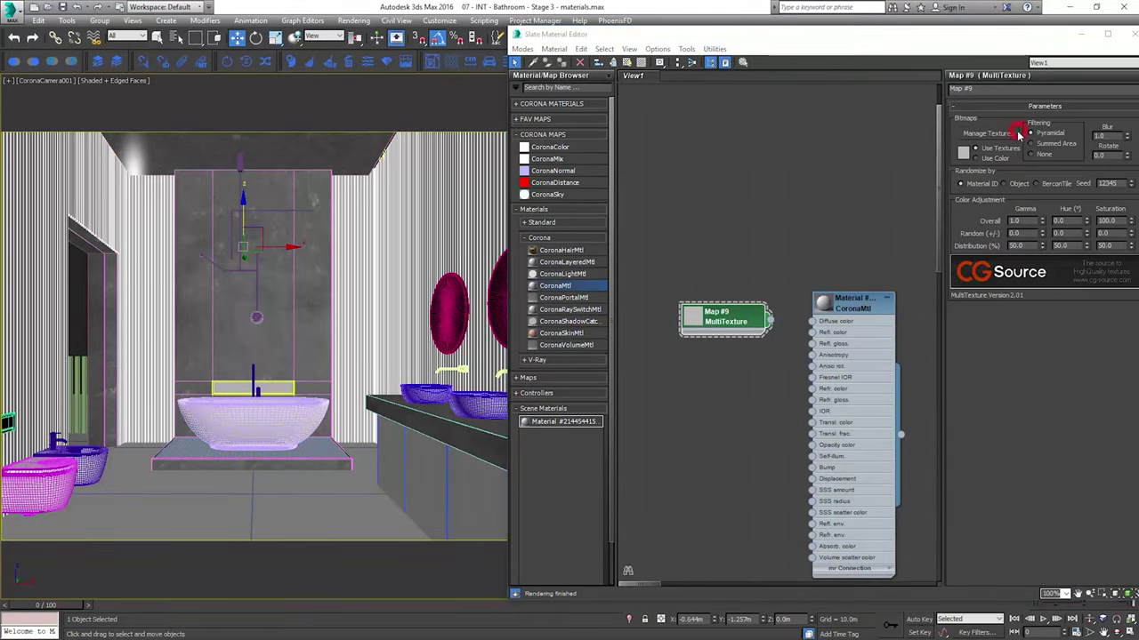
left_click(380, 213)
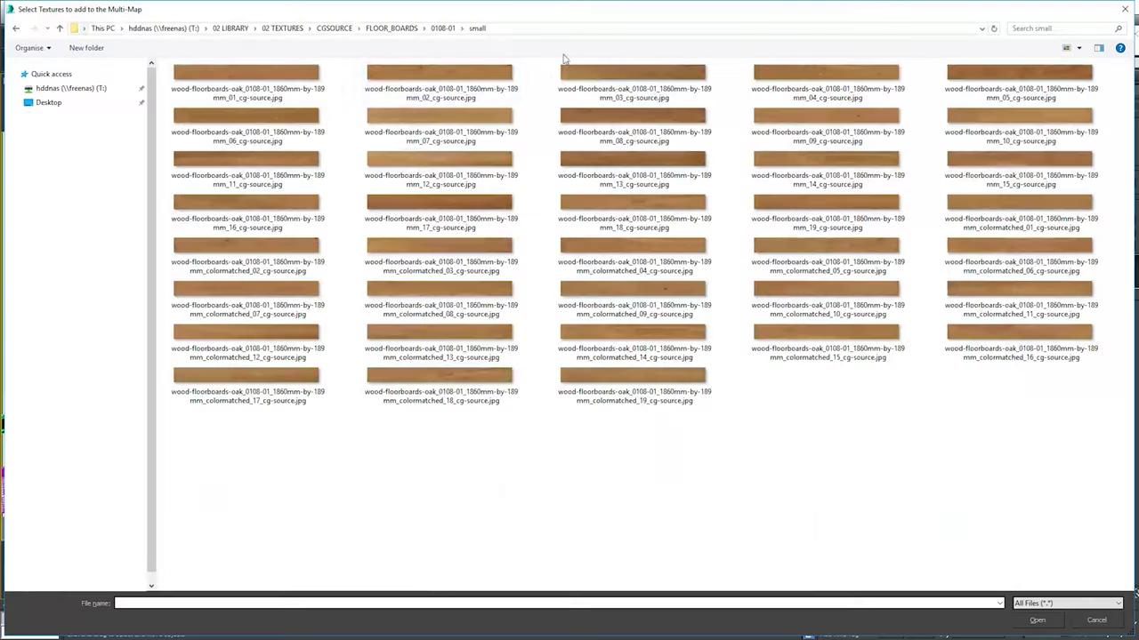
left_click(273, 89)
left_click(642, 386, "shift")
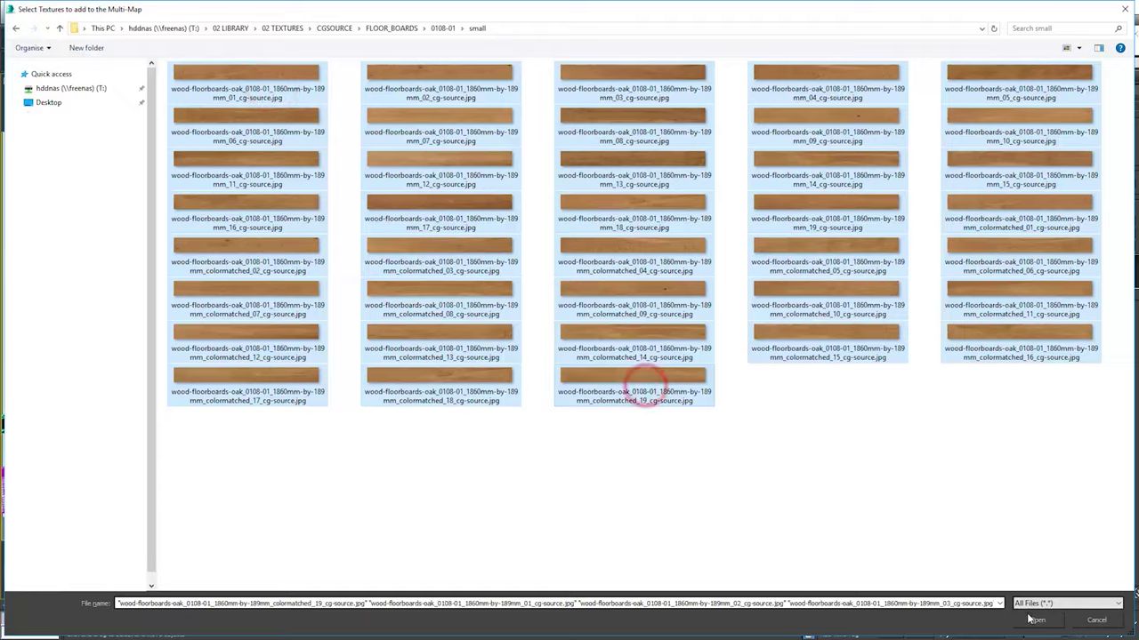
left_click(1034, 620)
left_click(687, 193)
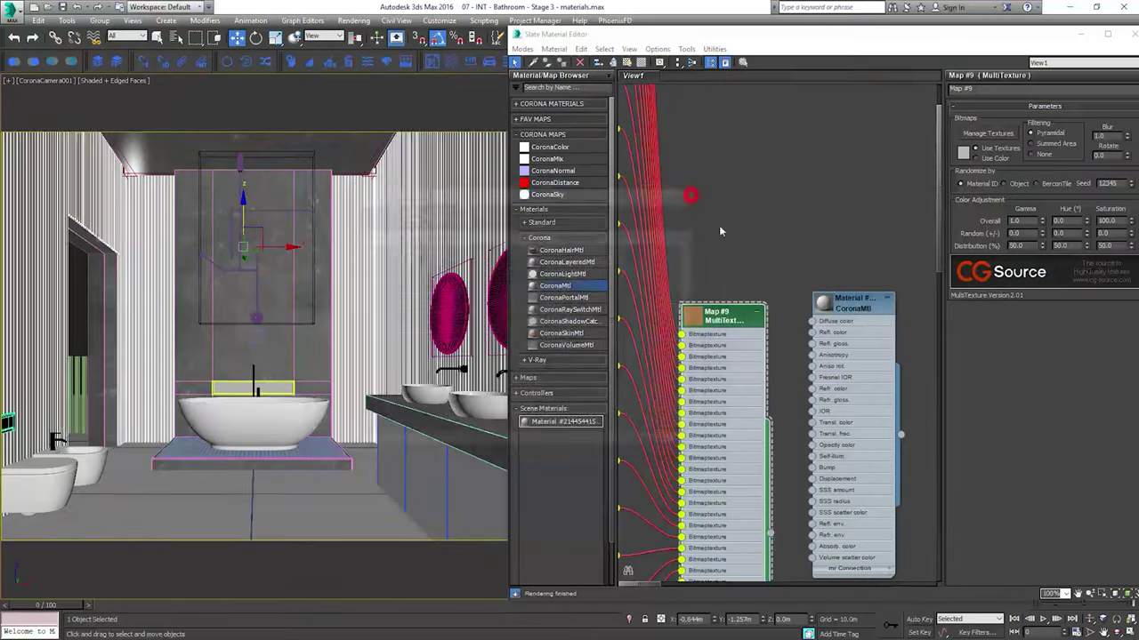
Place the new CoronaMtl beside the MultiTexture map and connect the map to its diffuse color
scroll(885, 362, "down", 3)
left_click_drag(868, 348, 913, 460)
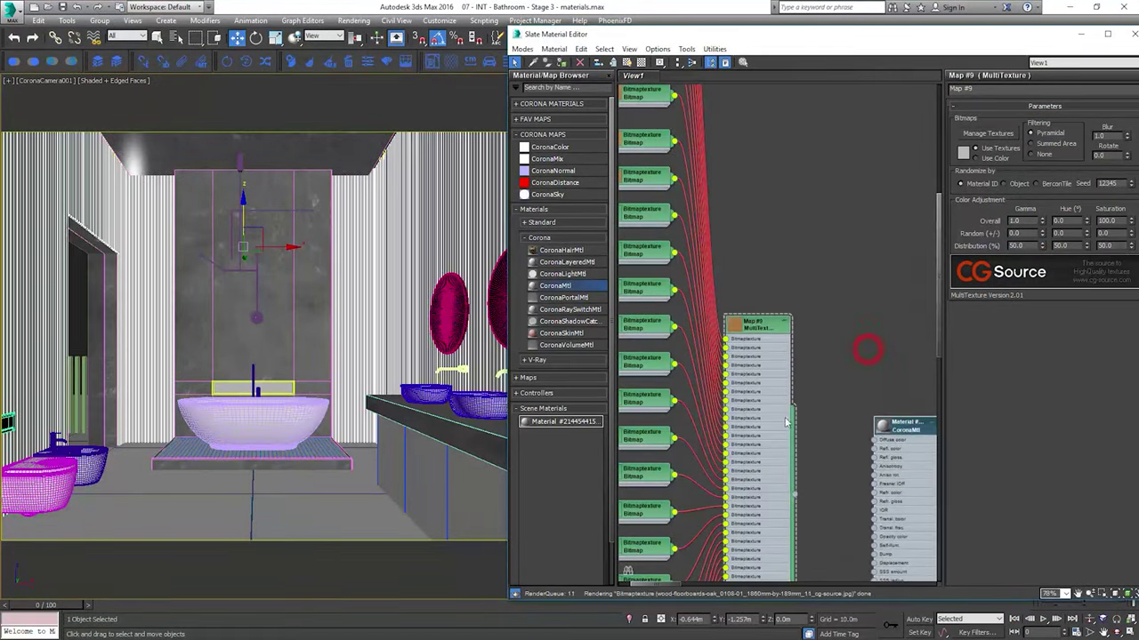
middle_click_drag(790, 416, 783, 316)
left_click_drag(788, 396, 870, 342)
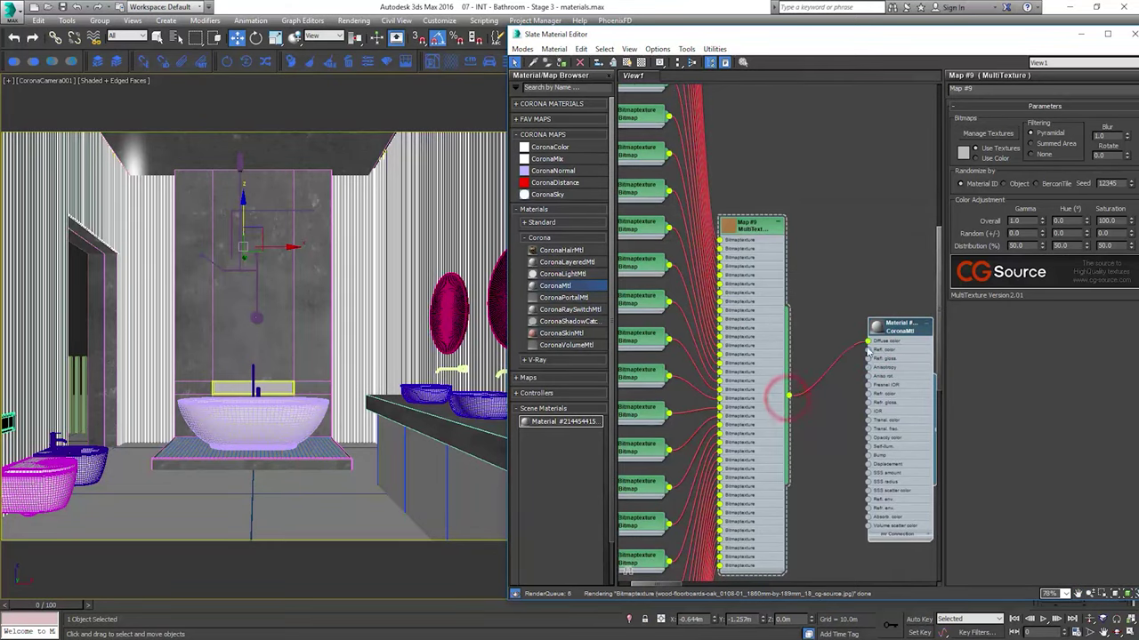
Start the interactive render and limit it to a region around the round mirrors' wall
right_click(362, 274)
left_click(320, 217)
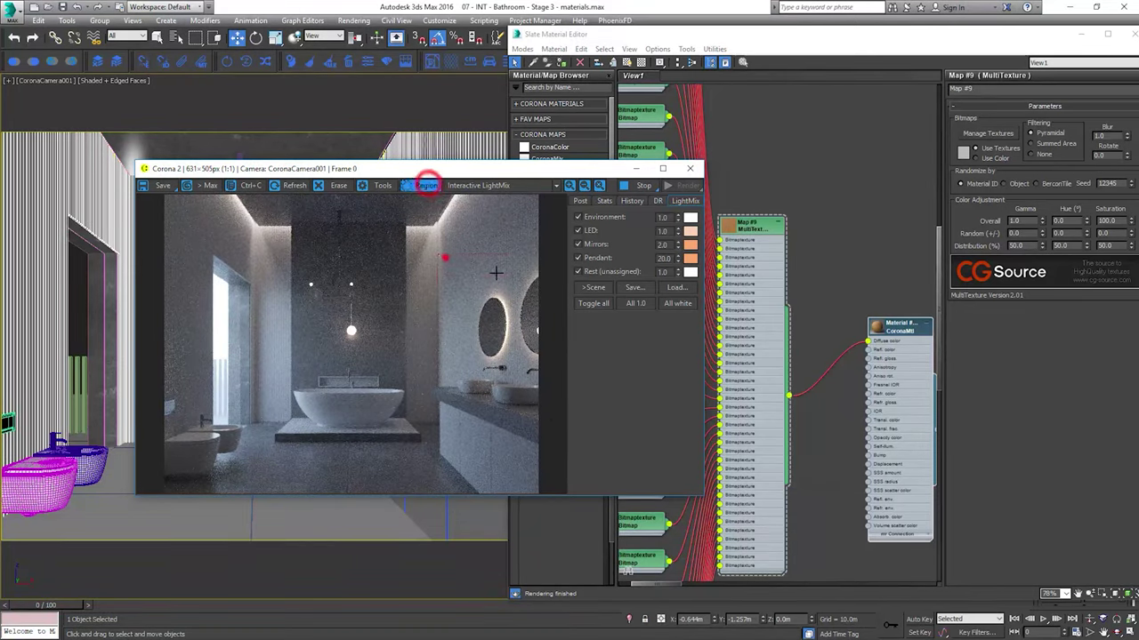
mouse_move(496, 273)
left_mouse_down()
mouse_move(539, 287)
mouse_move(498, 349)
left_mouse_up()
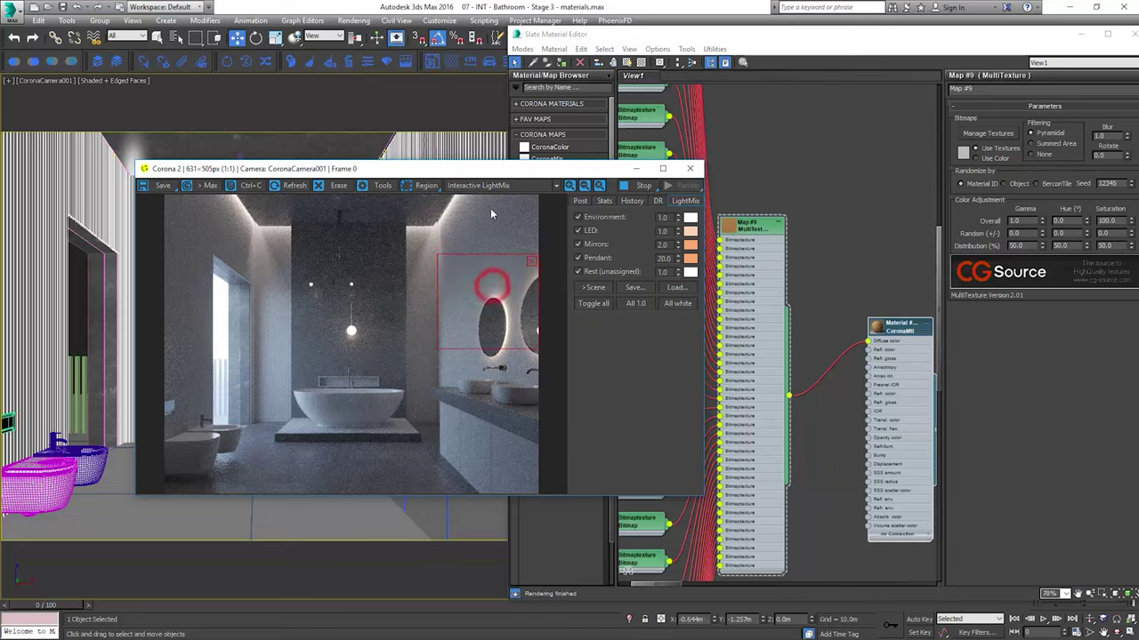
left_click_drag(495, 170, 525, 359)
Assign the oak MultiTexture material to the selected wall slats and extend the render to the full frame
left_click_drag(895, 324, 895, 333)
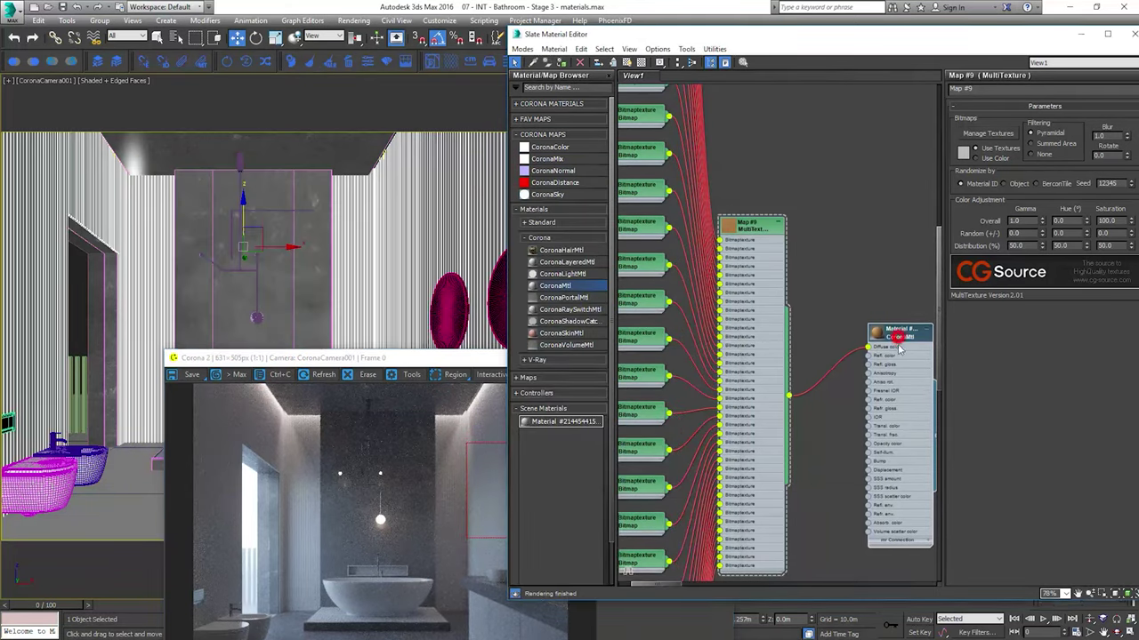
left_click(560, 64)
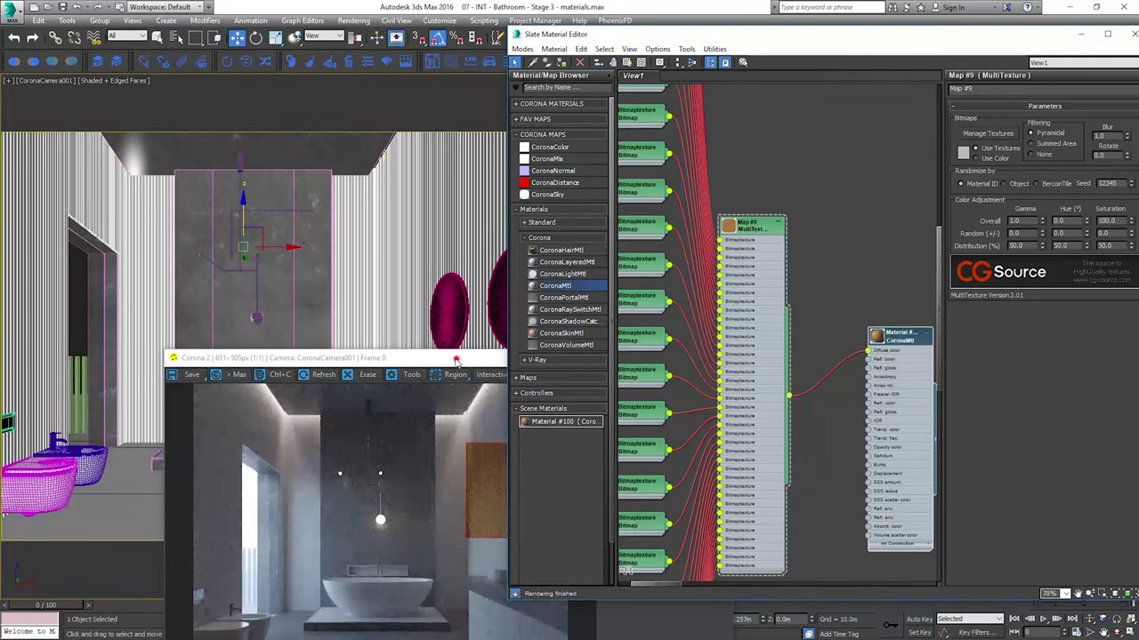
left_click_drag(454, 359, 357, 192)
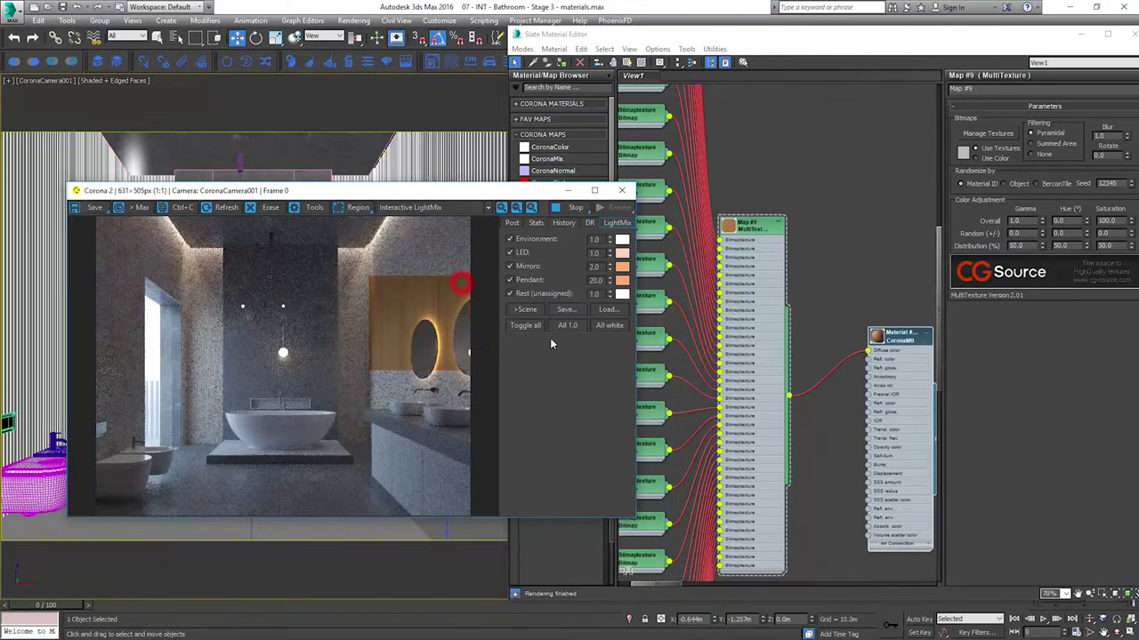
Set the MultiTexture map's random gamma to 0.1, check the wood in a render region on the upper wall, and raise it to 0.2
left_click(750, 225)
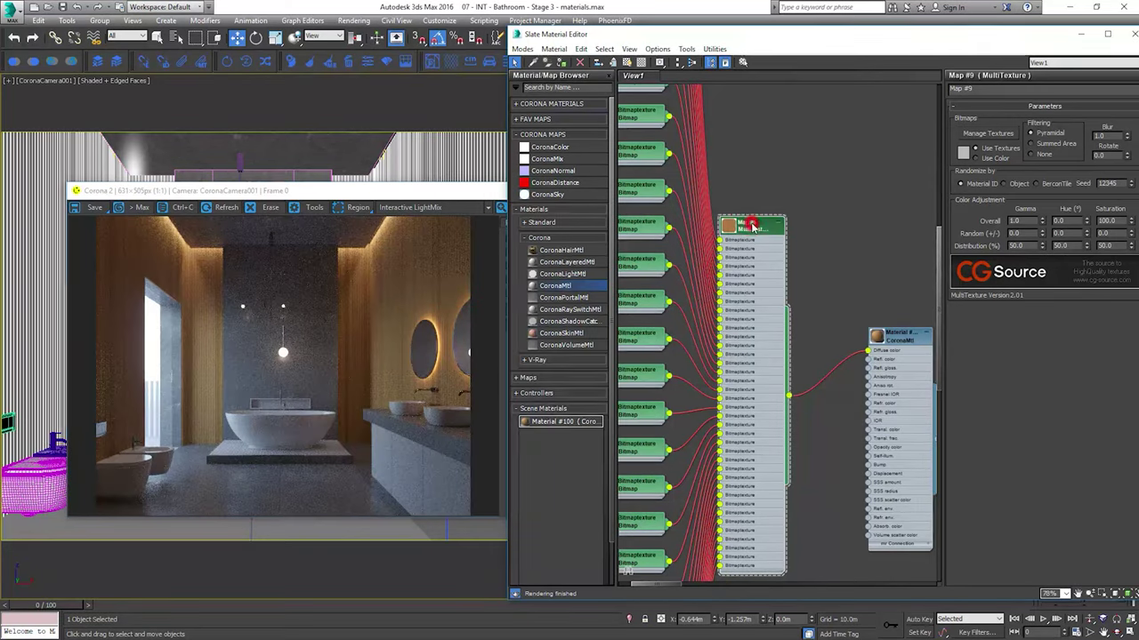
left_click(1023, 233)
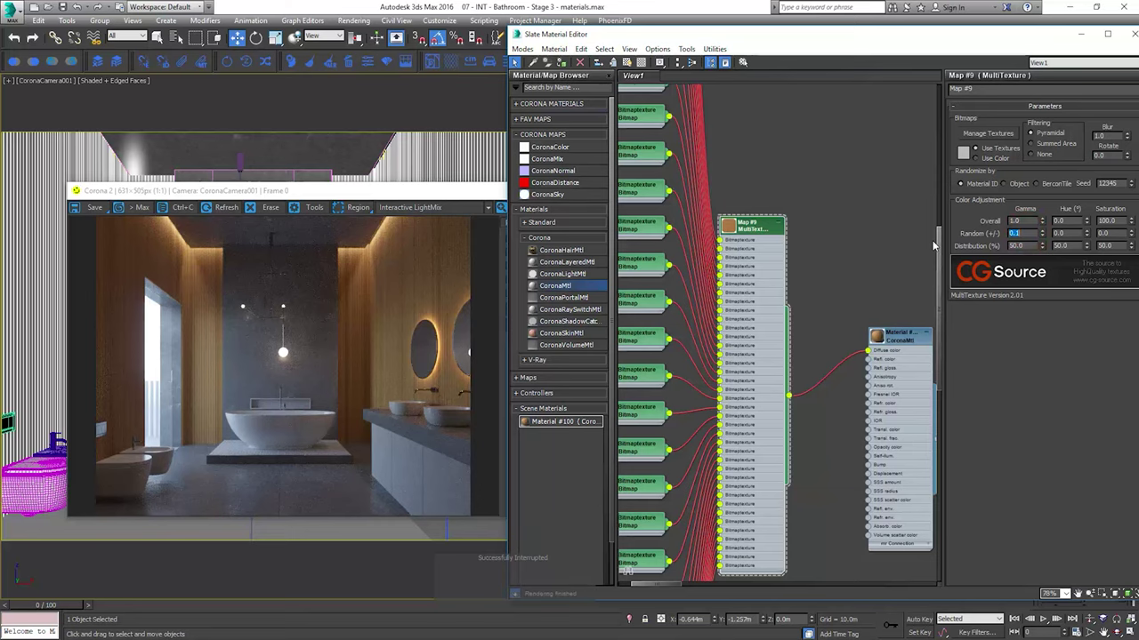
left_click(344, 199)
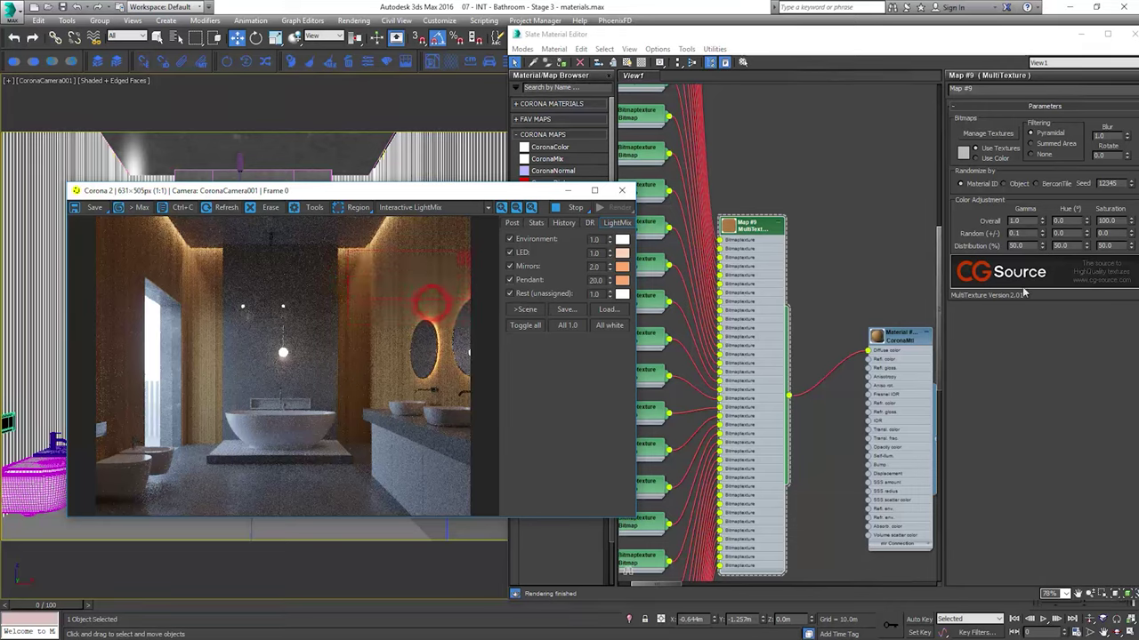
double_click(1017, 232)
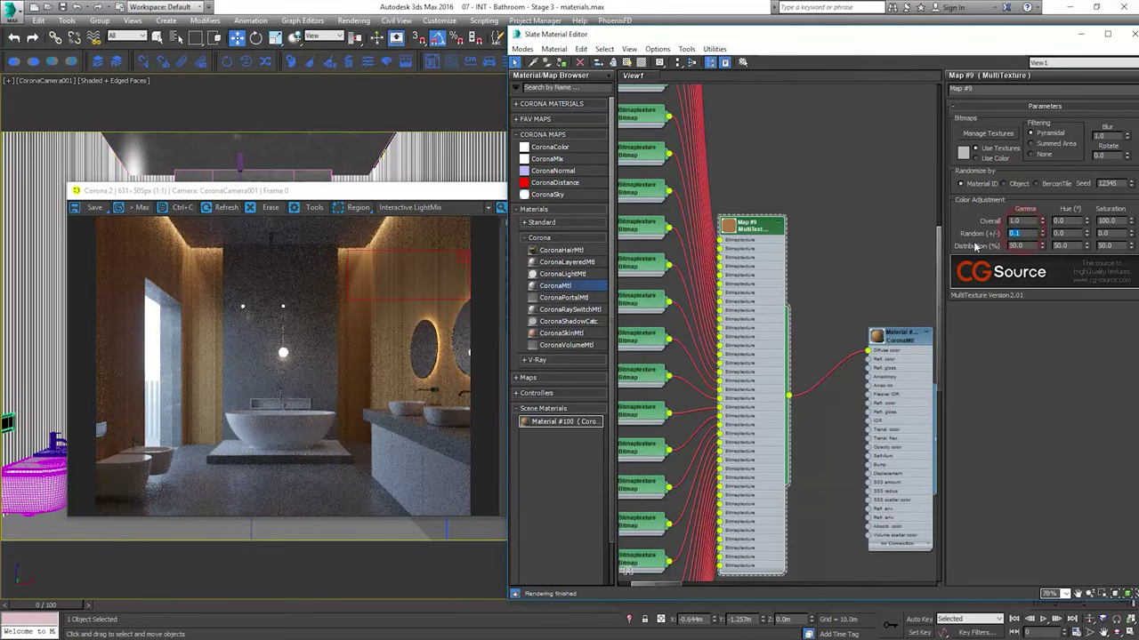
key("Return")
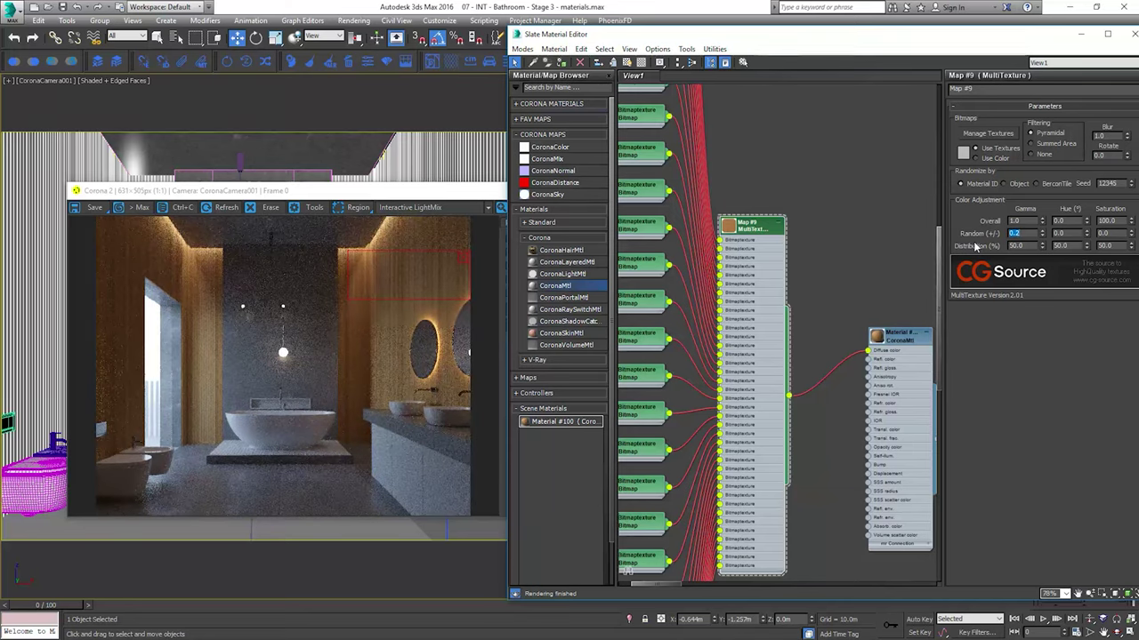
Insert a Color Correction map between the MultiTexture map and the oak material's diffuse color
left_click(441, 276)
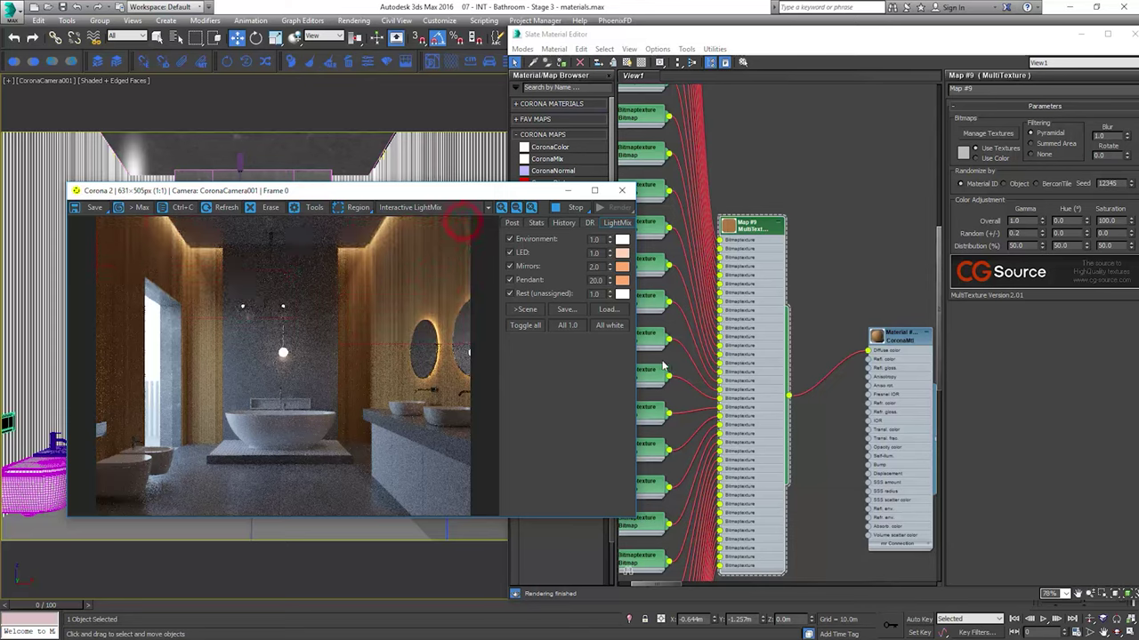
middle_click_drag(899, 372, 845, 247)
left_click_drag(857, 279, 959, 343)
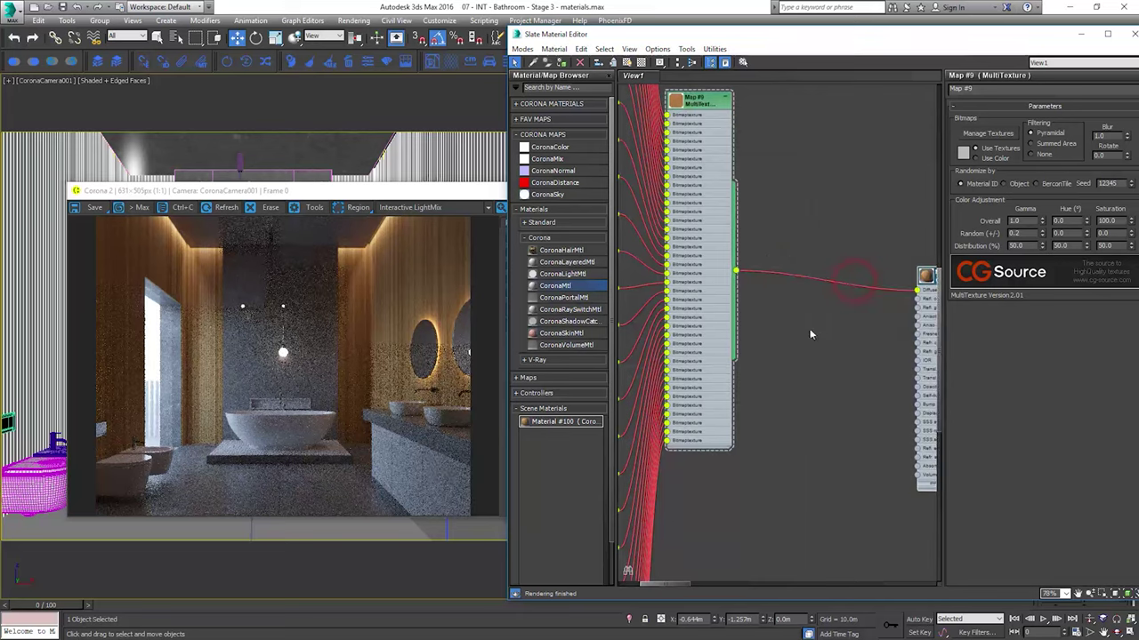
right_click(794, 326)
mouse_move(839, 338)
left_click(934, 341)
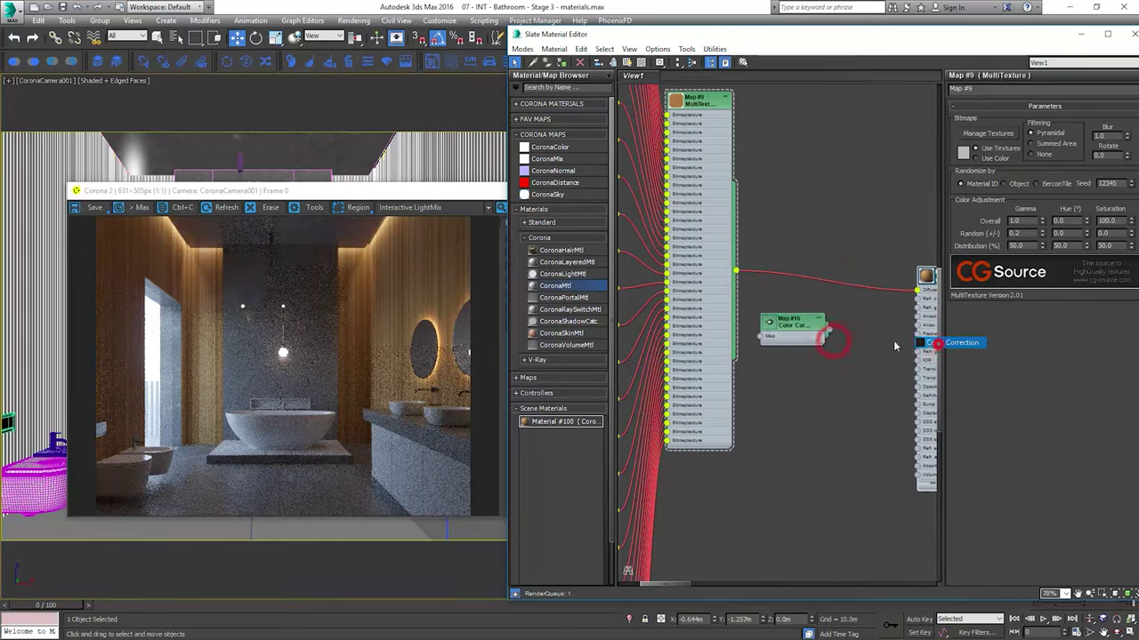
left_click_drag(896, 301, 918, 289)
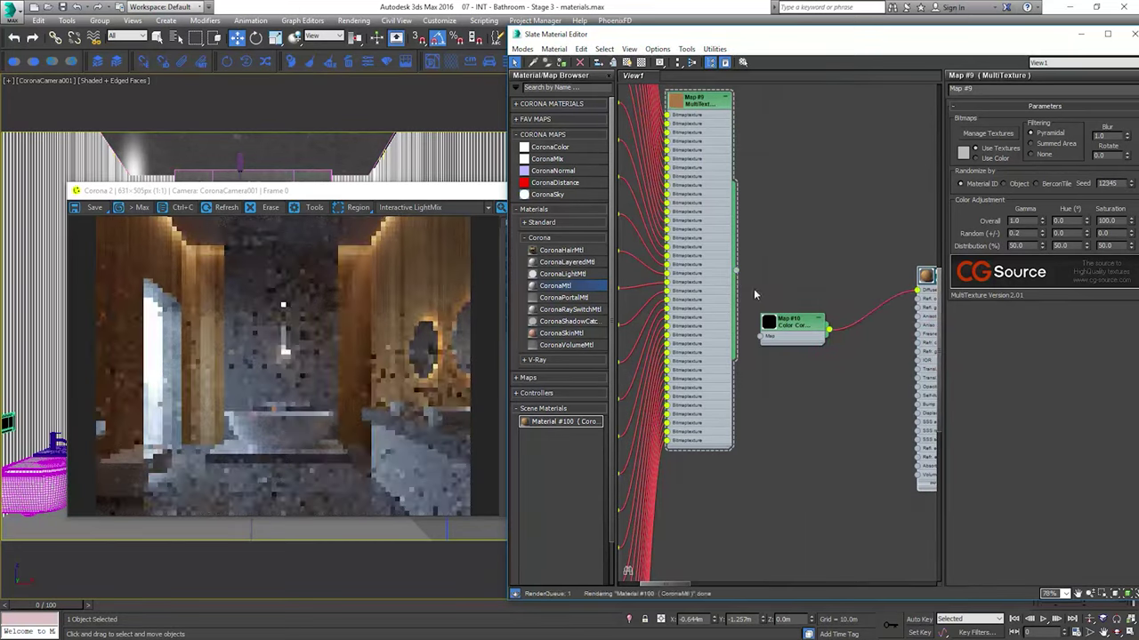
left_click_drag(735, 270, 820, 271)
double_click(820, 271)
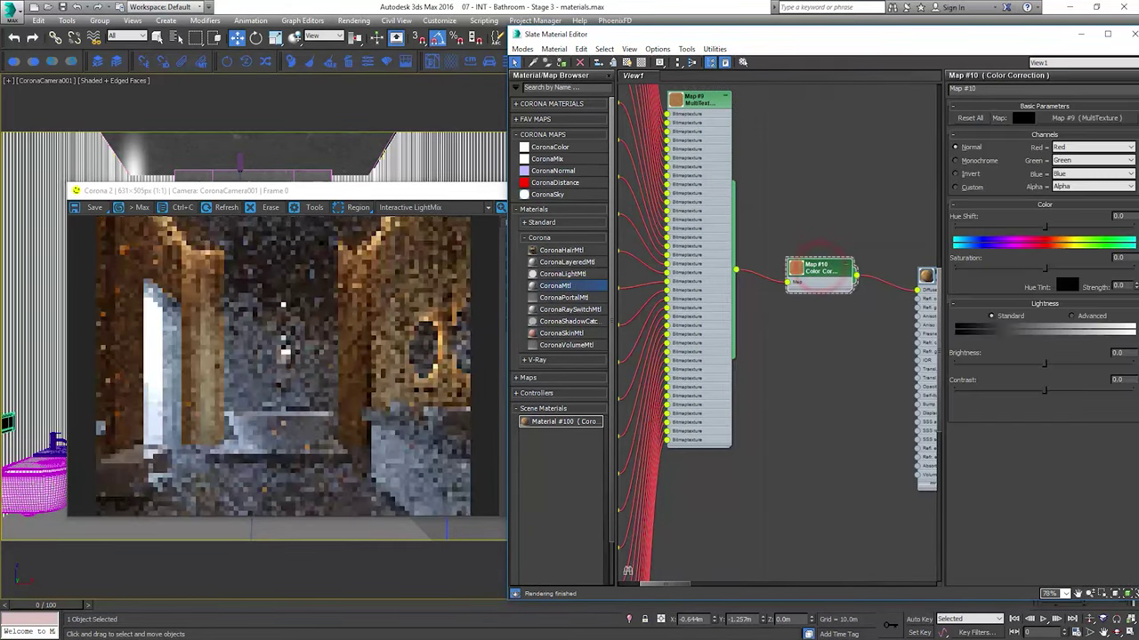
Set the Color Correction's hue shift to -6.578 and saturation to -15.615, with the render covering the full frame
left_click_drag(1044, 226, 1041, 226)
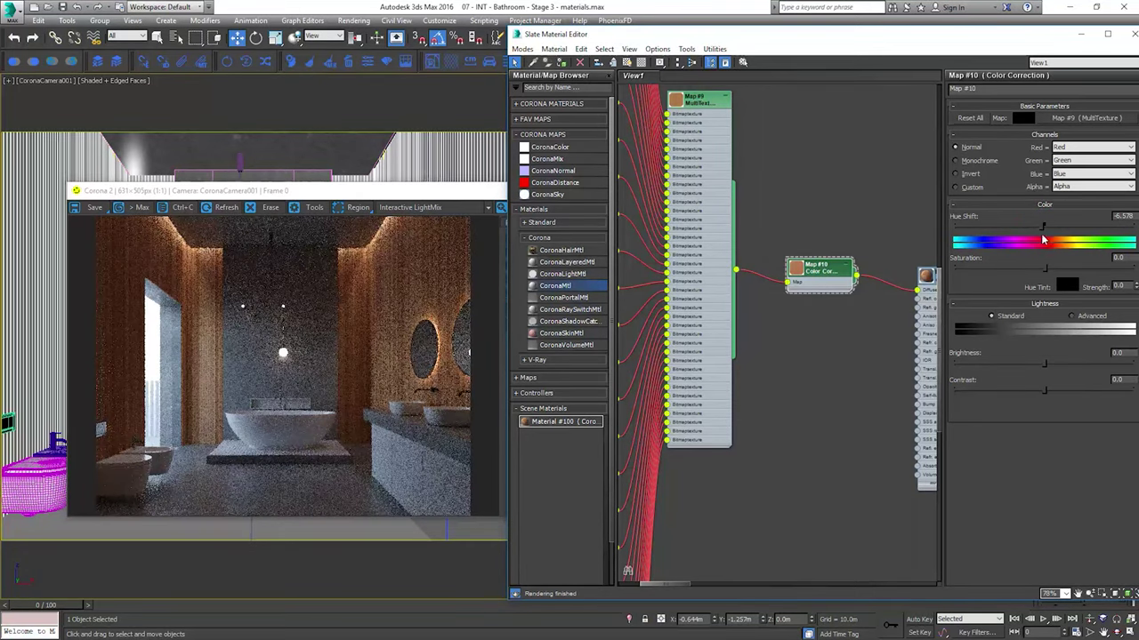
left_click_drag(1042, 268, 1030, 269)
left_click(339, 192)
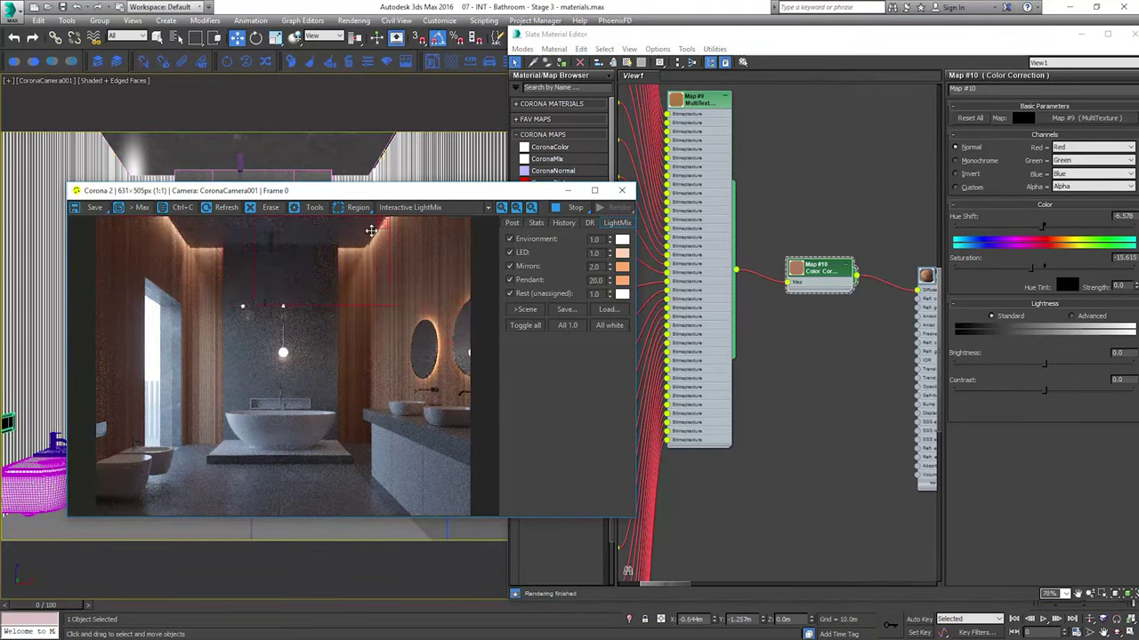
Duplicate the Color Correction map, set the copy's saturation to -100 and connect it to the oak material's bump
left_click_drag(837, 283, 820, 352, "shift")
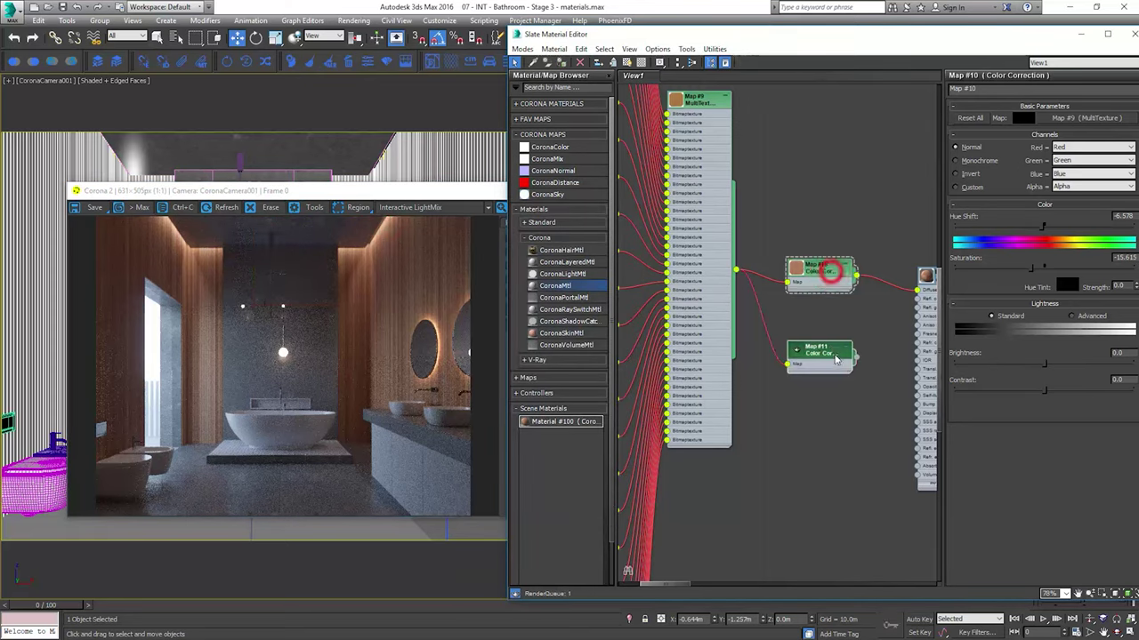
left_click(827, 352)
double_click(827, 354)
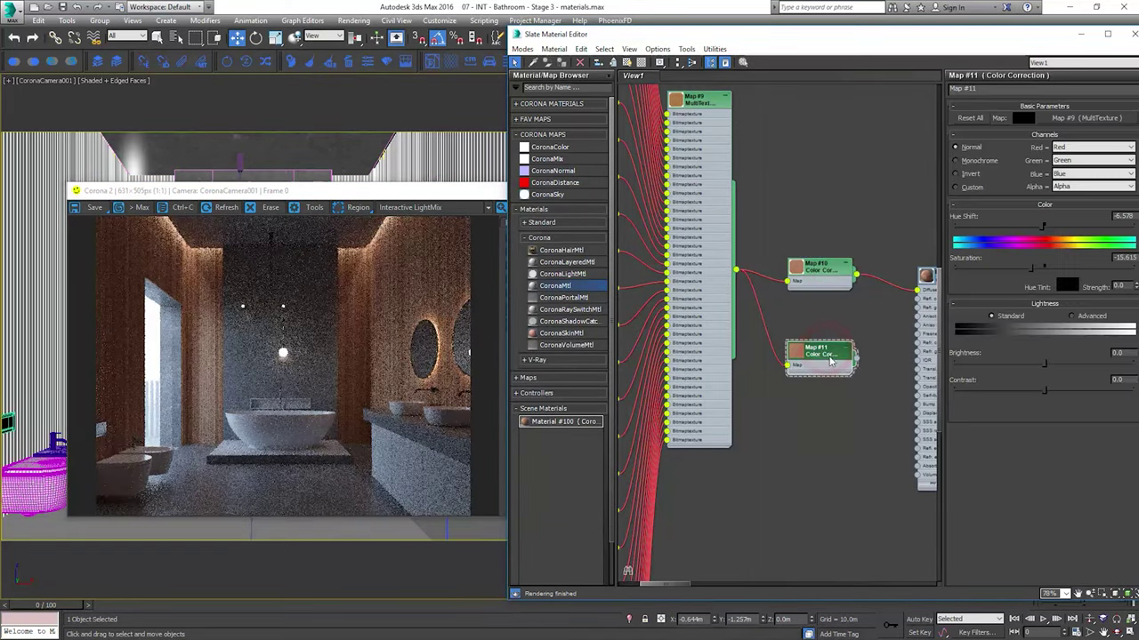
left_click_drag(1031, 267, 916, 285)
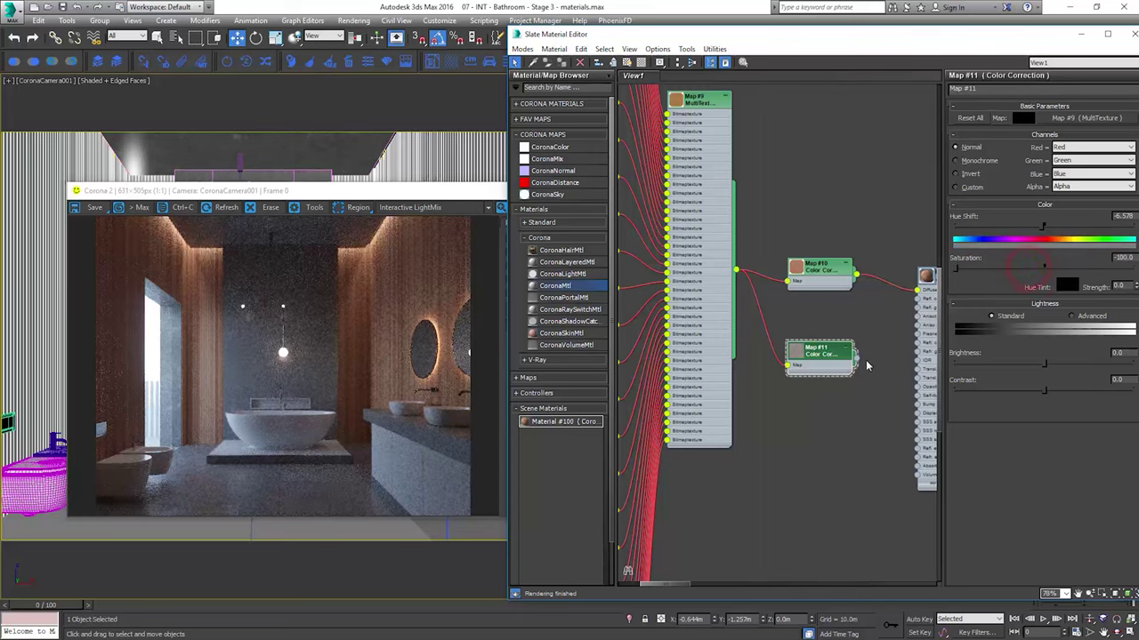
middle_click_drag(843, 357, 738, 347)
left_click_drag(764, 350, 828, 397)
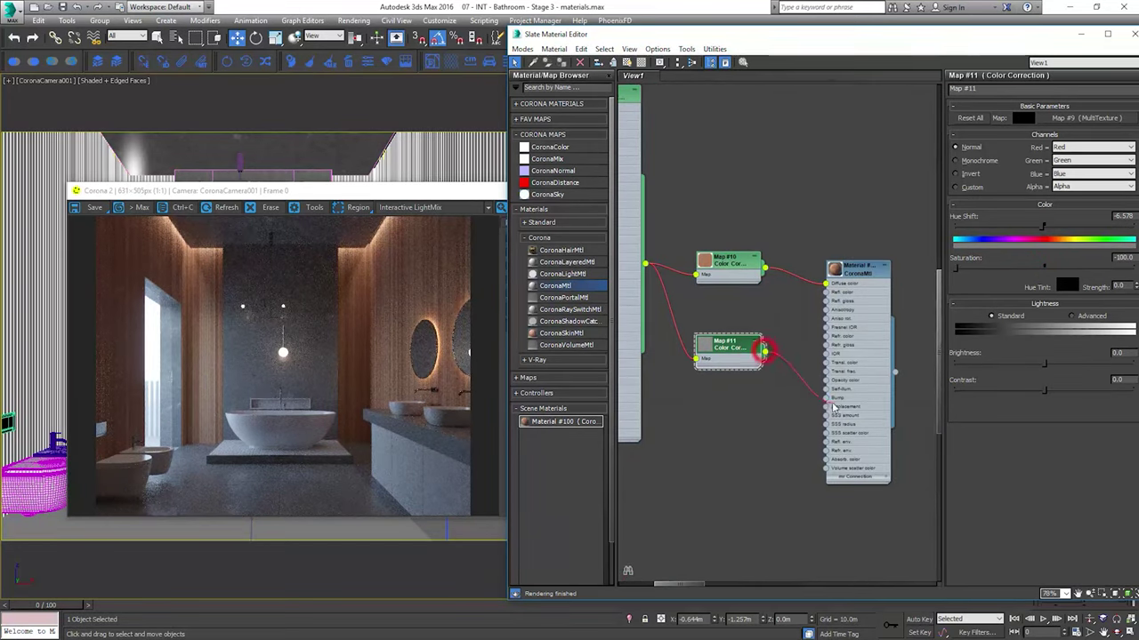
Duplicate the desaturated Color Correction map and connect the copy to the oak material's reflection glossiness
left_click_drag(727, 360, 855, 292)
scroll(789, 321, "up", 2)
scroll(786, 324, "up", 1)
Set the oak material's reflection level to 0.55 and its reflection glossiness map amount to 50
left_click(918, 250)
double_click(918, 250)
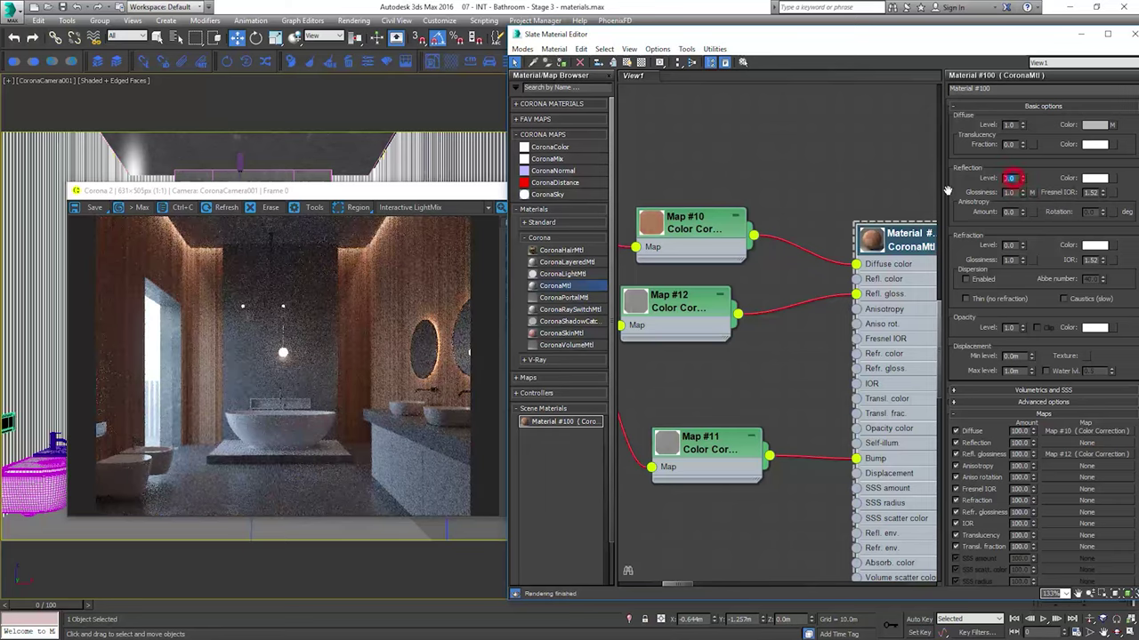
key("Return")
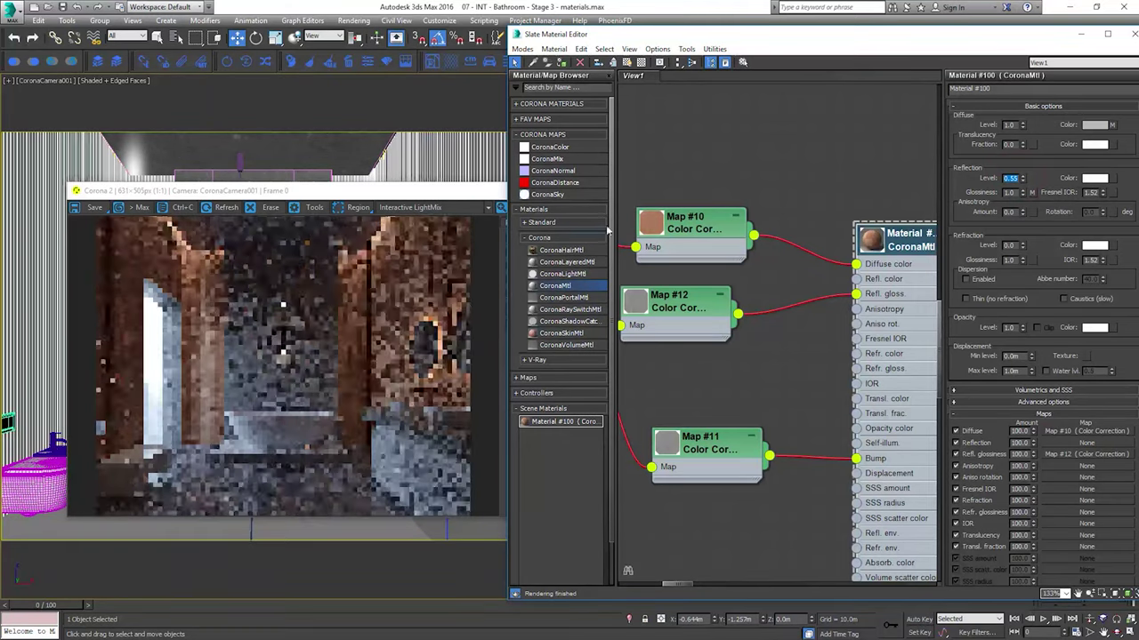
left_click(419, 197)
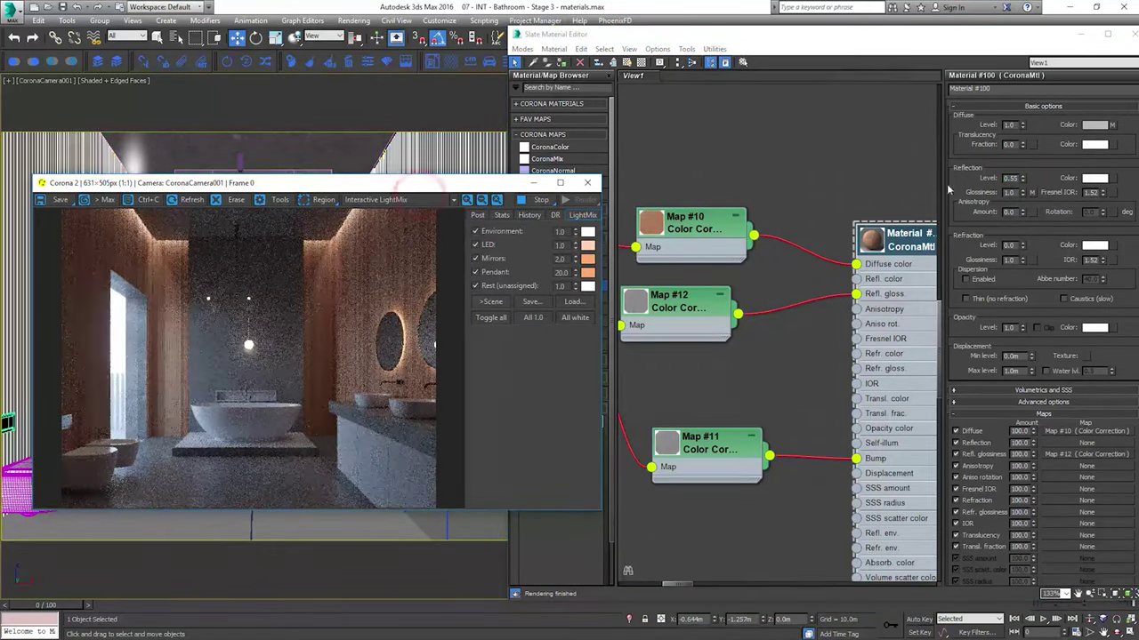
double_click(1021, 453)
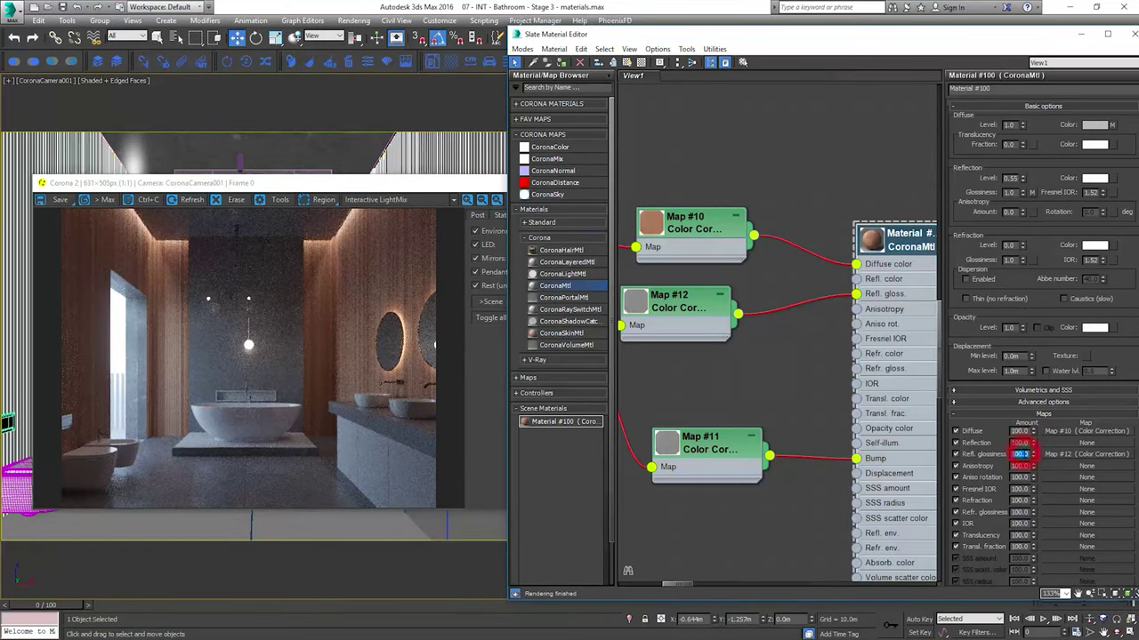
type("50")
key("Return")
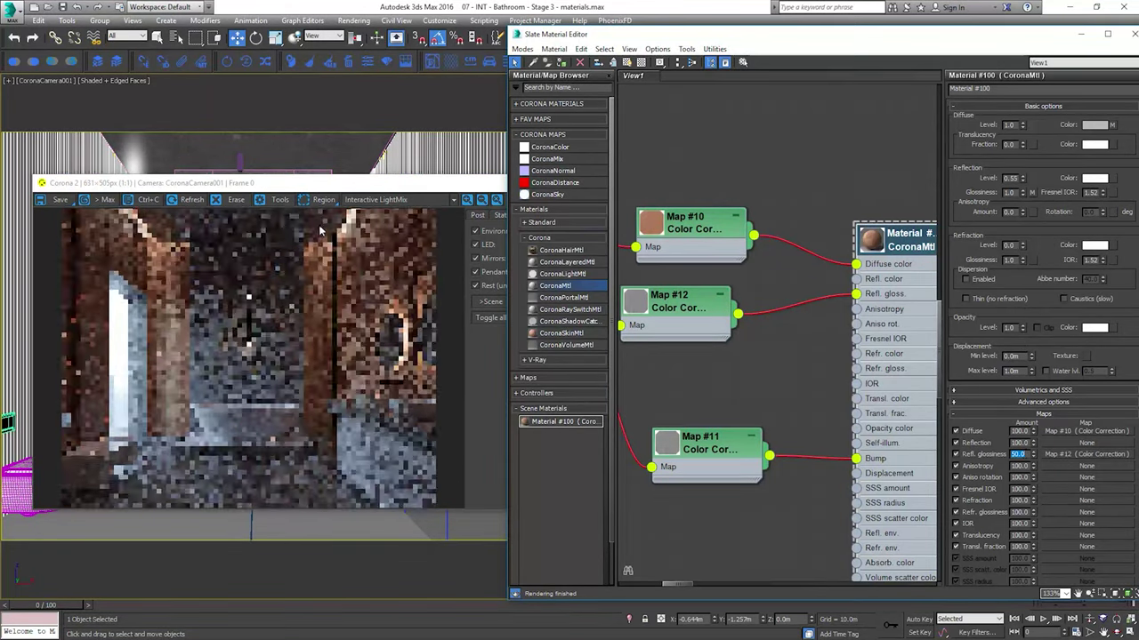
left_click(322, 225)
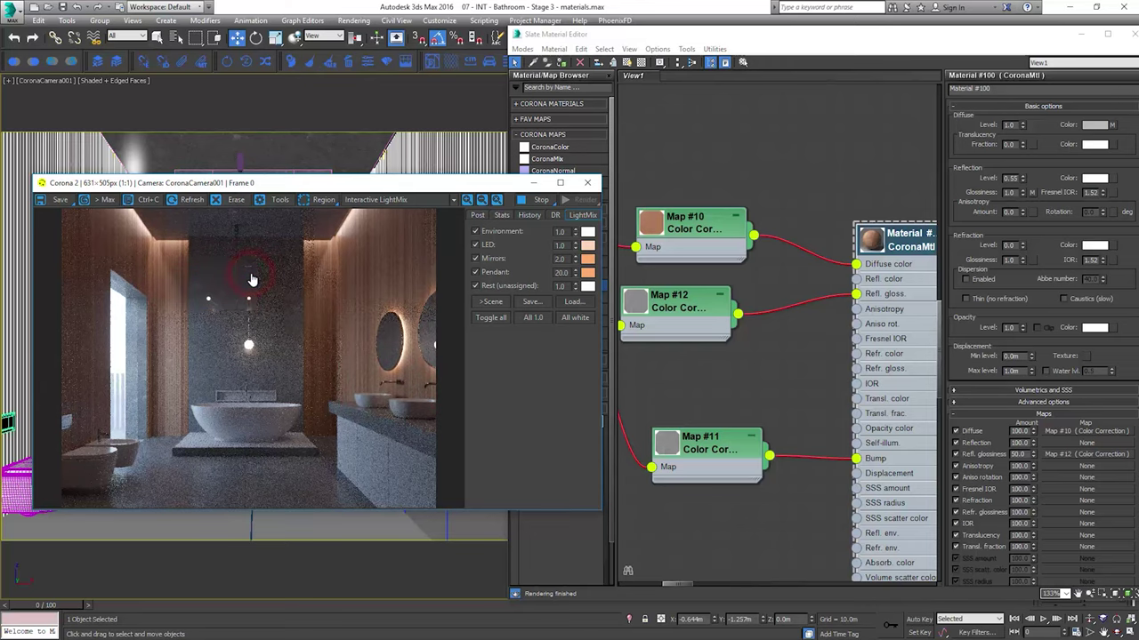
Assign the oak material to the slatted top of the platform under the bathtub
left_click_drag(251, 182, 312, 104)
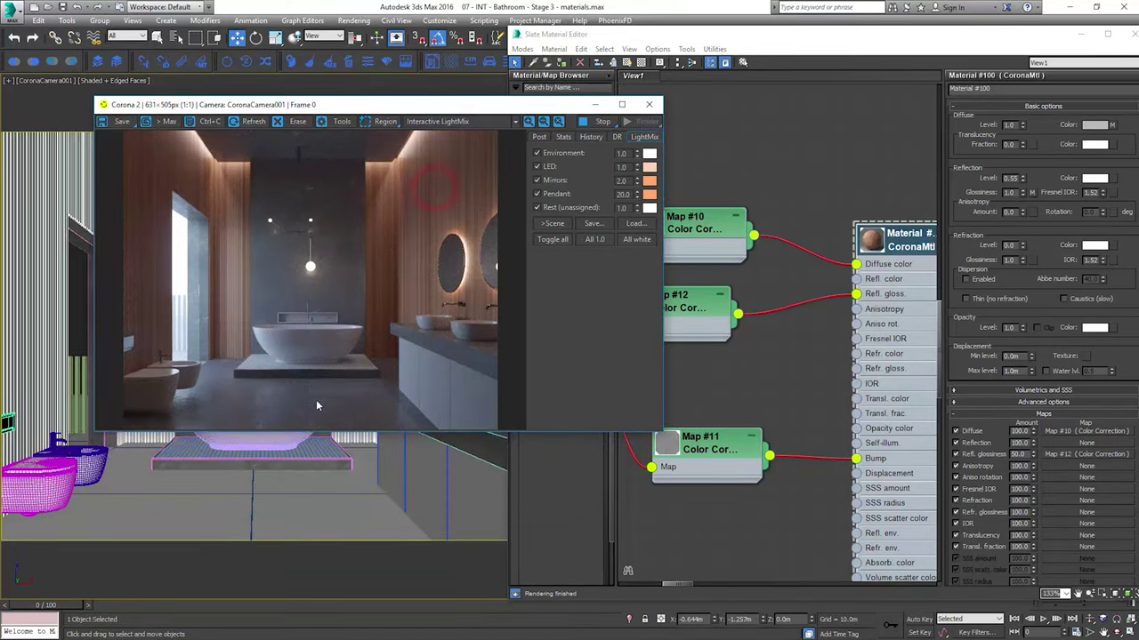
left_click(318, 447)
left_click(896, 251)
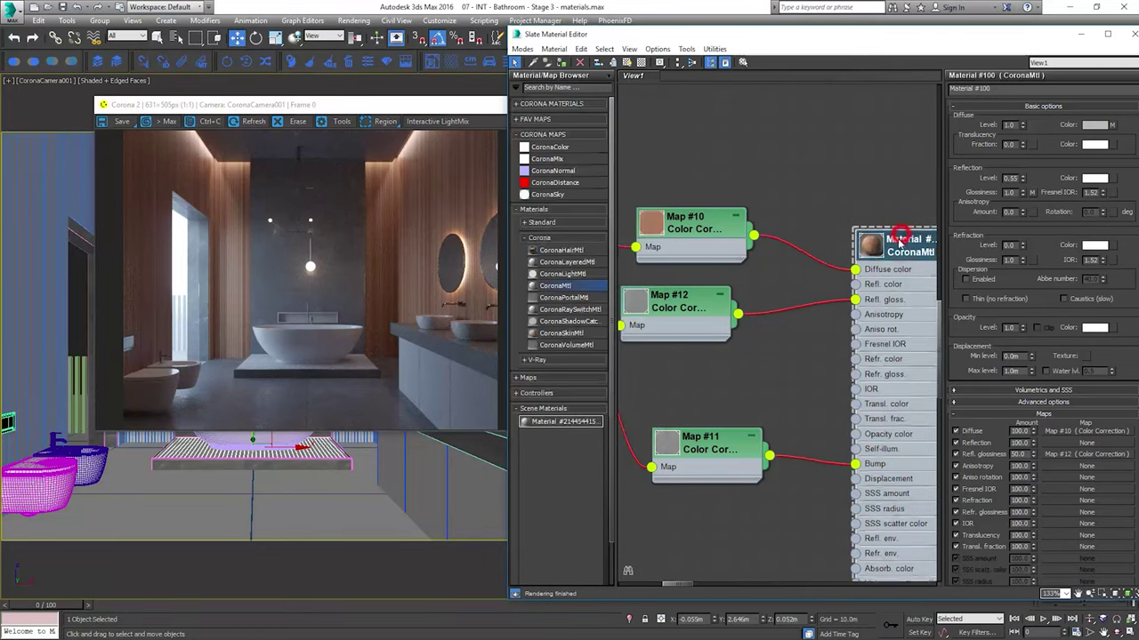
left_click(560, 62)
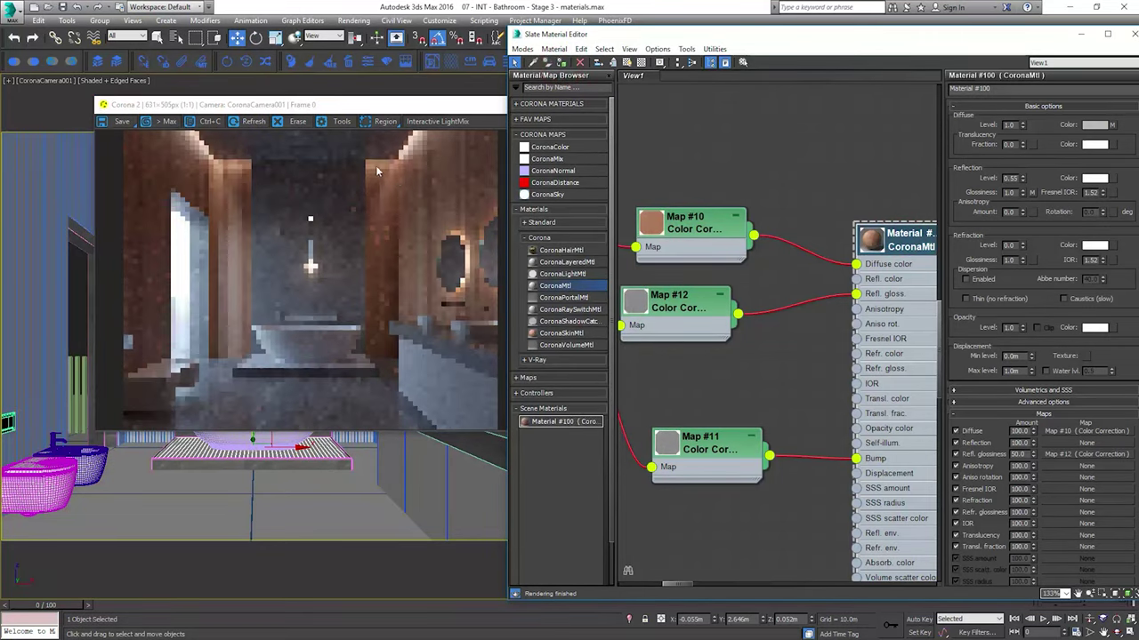
Check the wooden platform in a render region drawn around the bathtub
left_click(379, 121)
left_click_drag(401, 312, 189, 385)
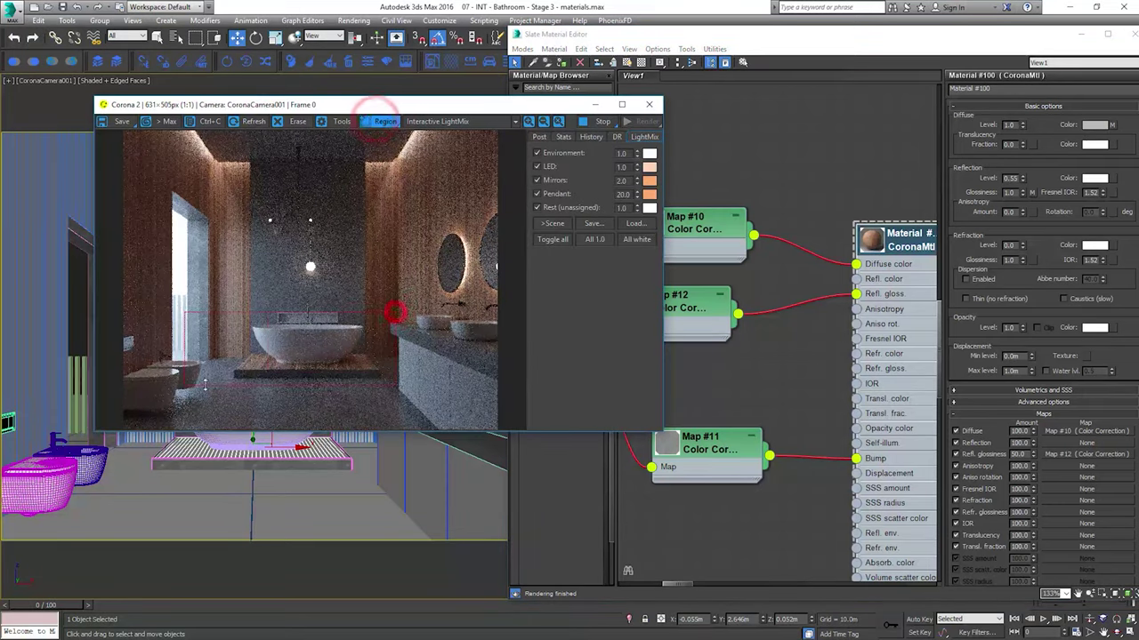
left_click_drag(340, 363, 356, 360)
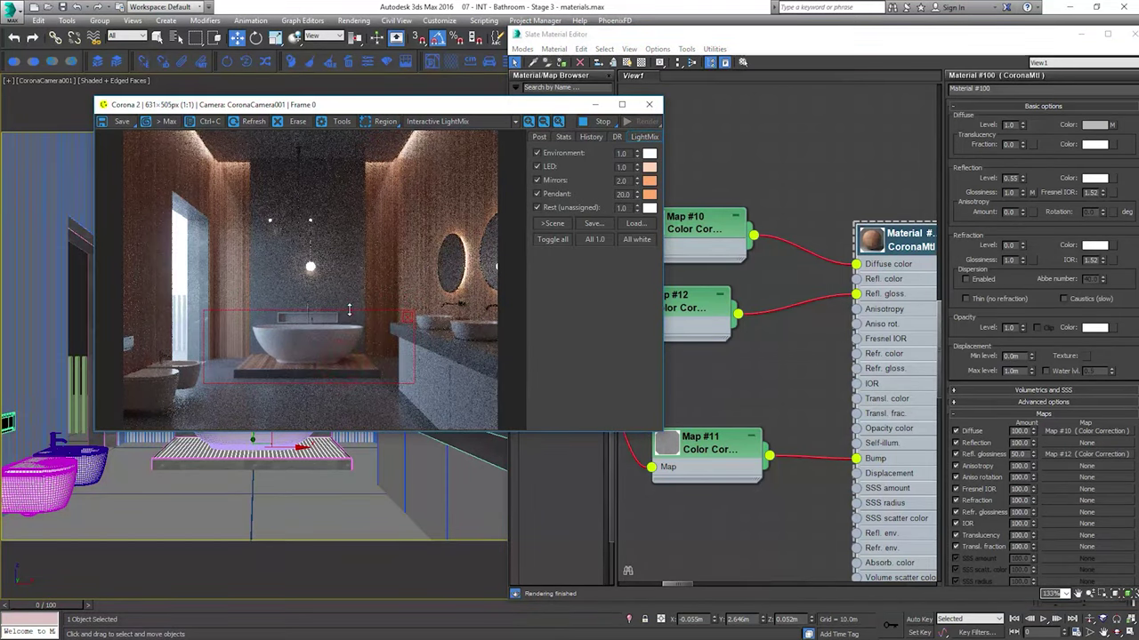
left_click_drag(348, 310, 395, 274)
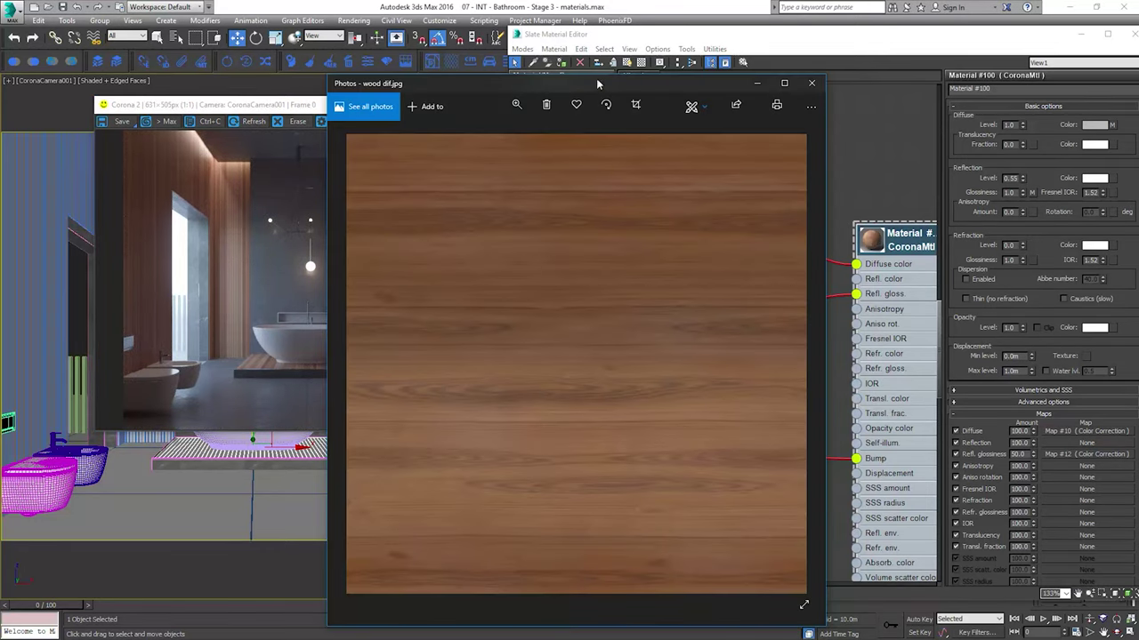
Select the vanity cabinet and create a new CoronaMtl for it below the oak material's nodes
left_click_drag(598, 84, 833, 42)
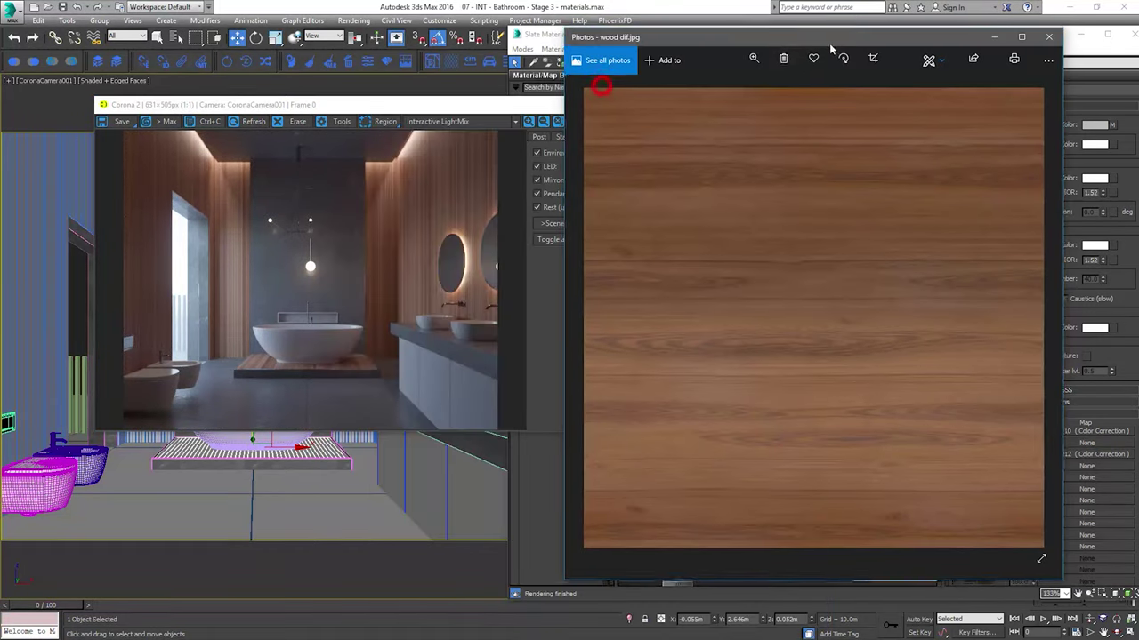
left_click_drag(409, 109, 368, 71)
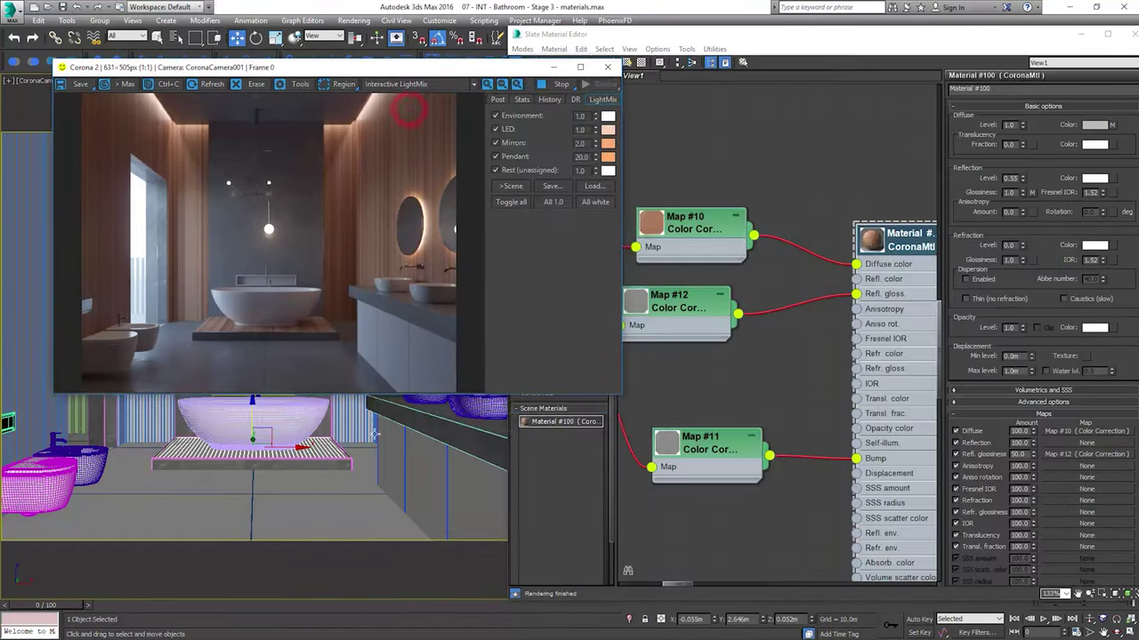
left_click(416, 463)
middle_click_drag(747, 408, 898, 304)
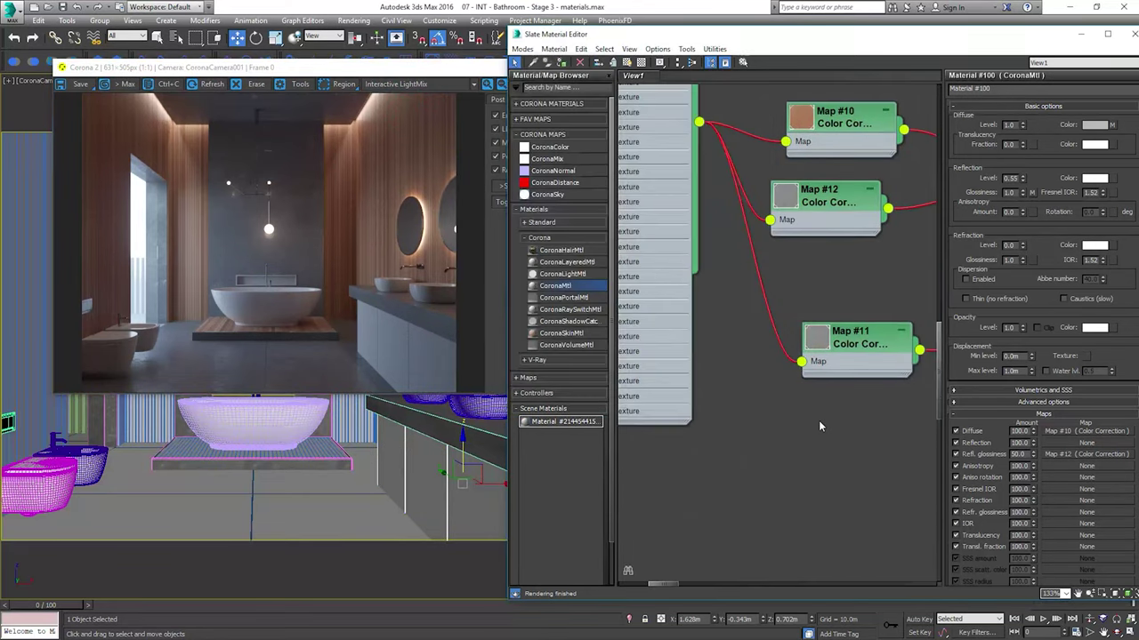
middle_click_drag(818, 419, 724, 268)
middle_click_drag(770, 410, 744, 257)
scroll(781, 298, "down", 1)
right_click(781, 299)
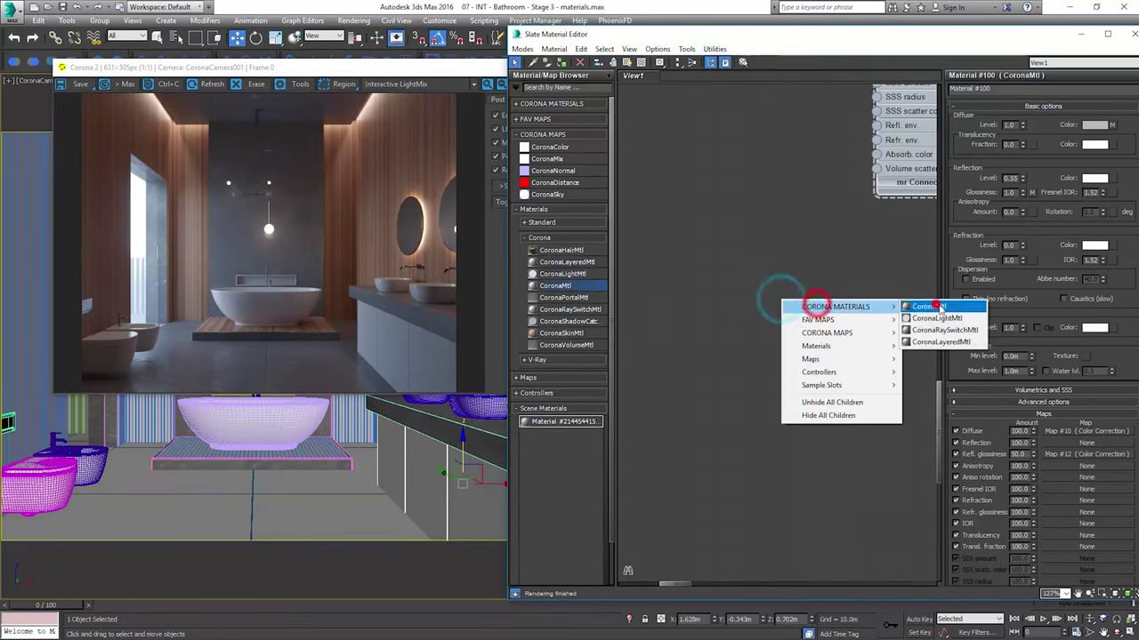
left_click(938, 307)
Connect the wood dif.jpg bitmap to the new CoronaMtl's diffuse color and space out the nodes
left_click_drag(824, 270, 749, 283)
left_click_drag(807, 282, 829, 320)
left_click_drag(745, 272, 679, 310)
middle_click_drag(761, 346, 708, 292)
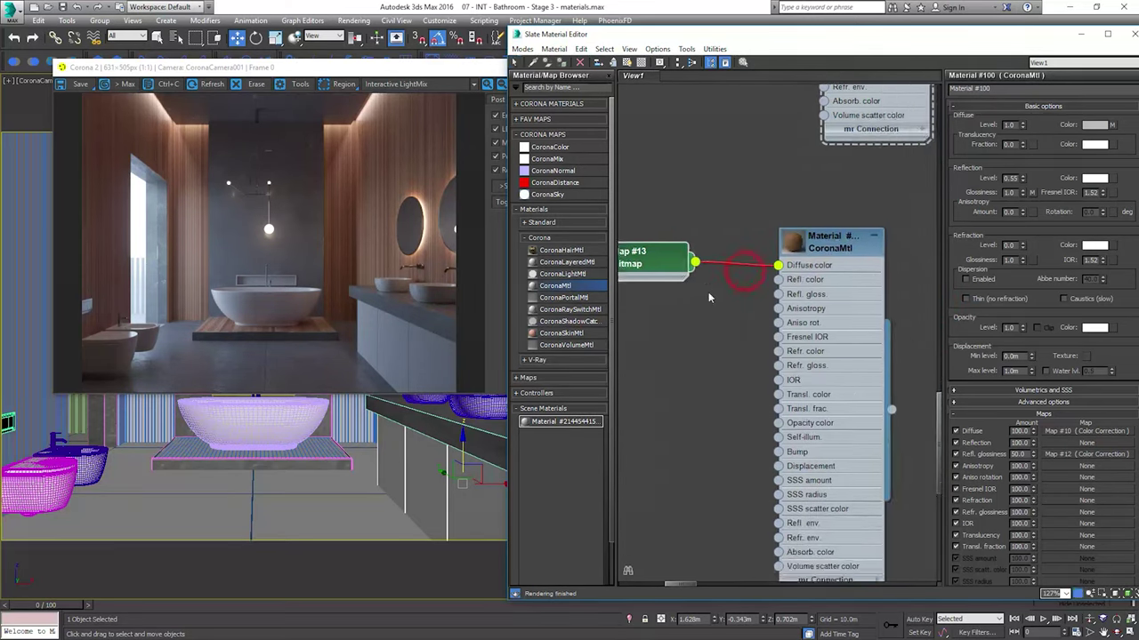
Assign the wood material to the vanity cabinet and show its texture in the viewport
scroll(708, 292, "down", 2)
left_click_drag(874, 399, 410, 484)
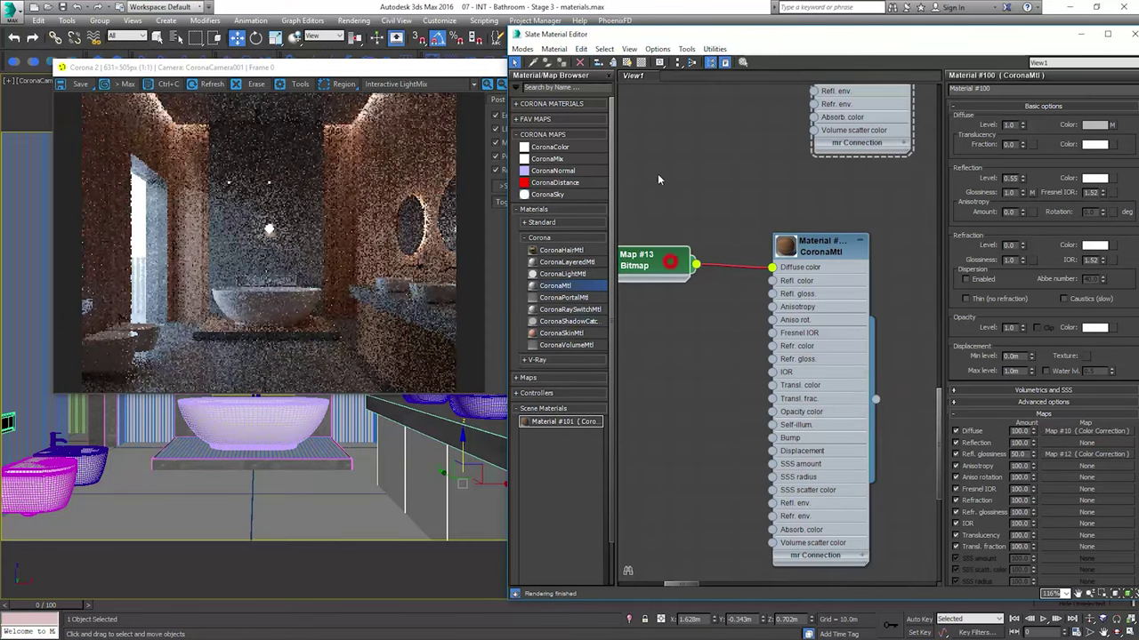
left_click(627, 62)
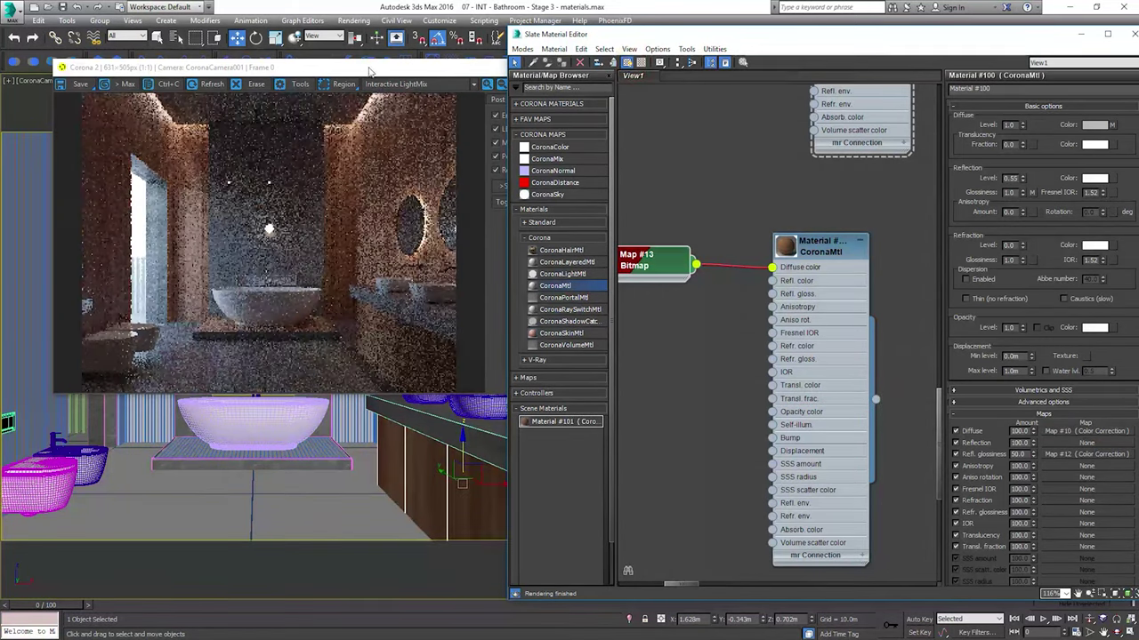
Assign the wood material to the rectangular wall niche behind the bathtub
left_click_drag(372, 71, 612, 45)
left_click(274, 387)
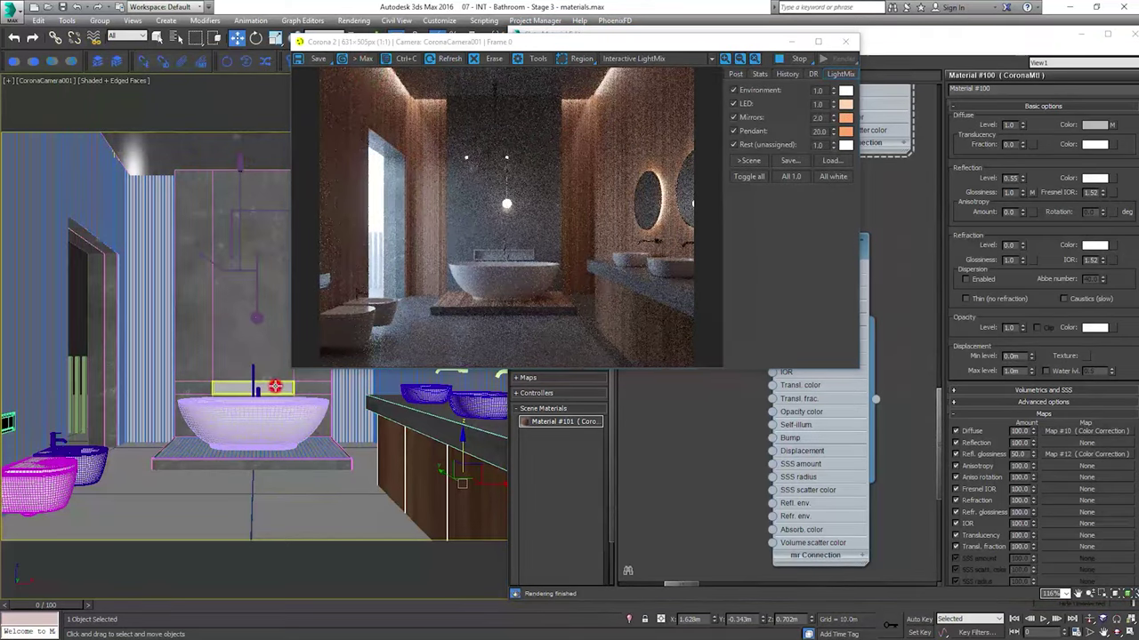
left_click_drag(840, 473, 895, 471)
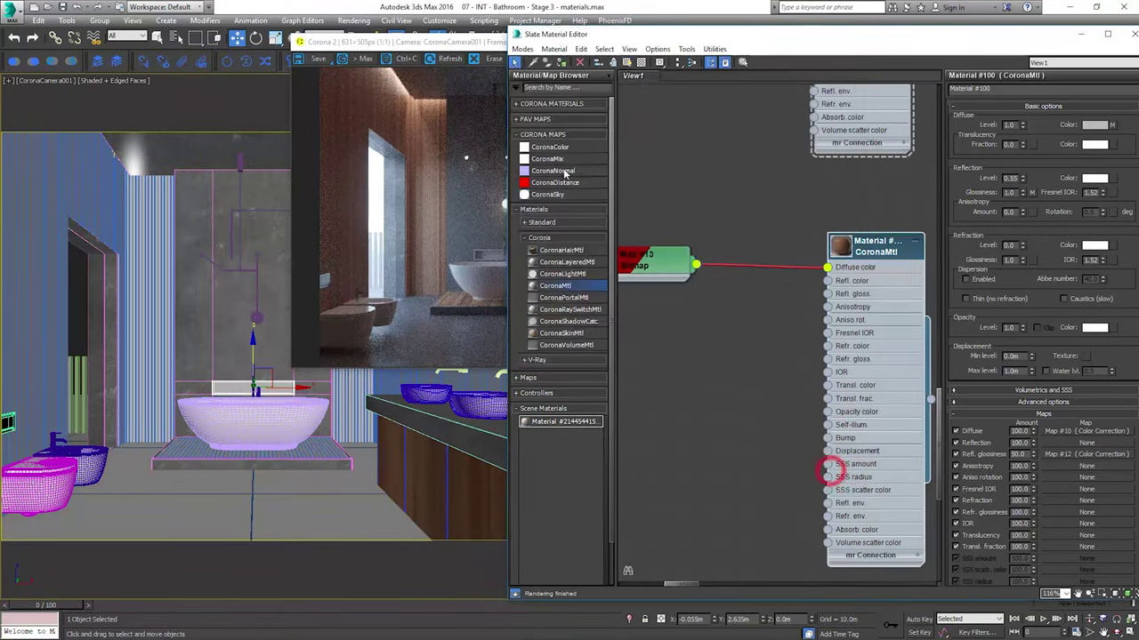
Limit the interactive render to a region around the vanity cabinet and its basins
left_click_drag(455, 43, 208, 61)
left_click(315, 77)
left_click_drag(322, 269, 480, 420)
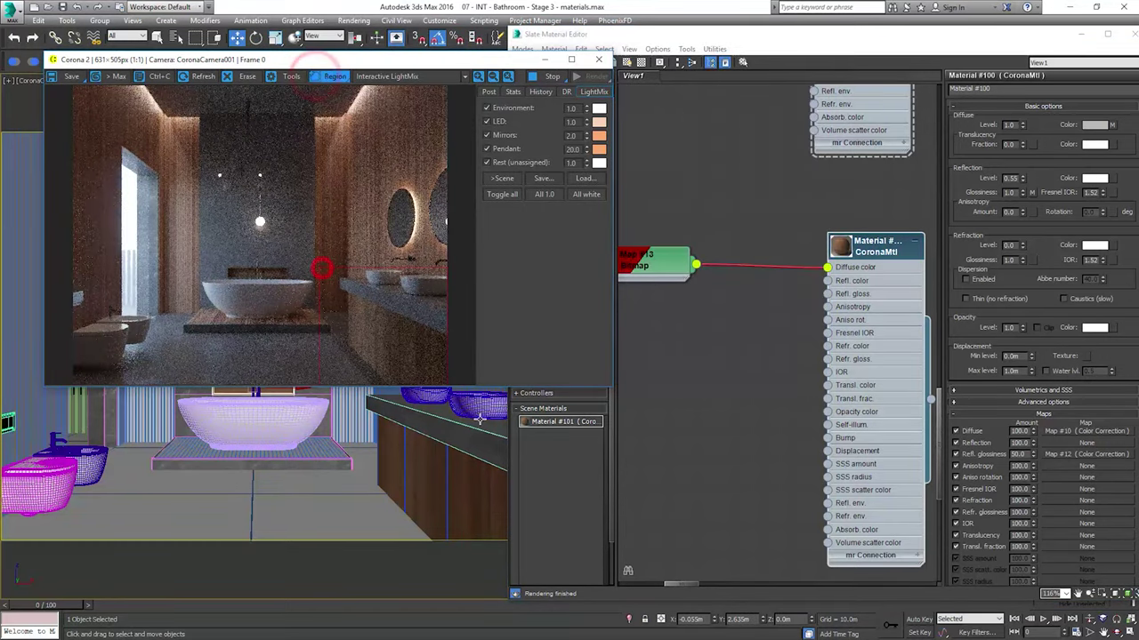
Set the cabinet wood material's reflection level to 0.55 and add a Color Correction map fed by the wood dif.jpg bitmap
double_click(875, 250)
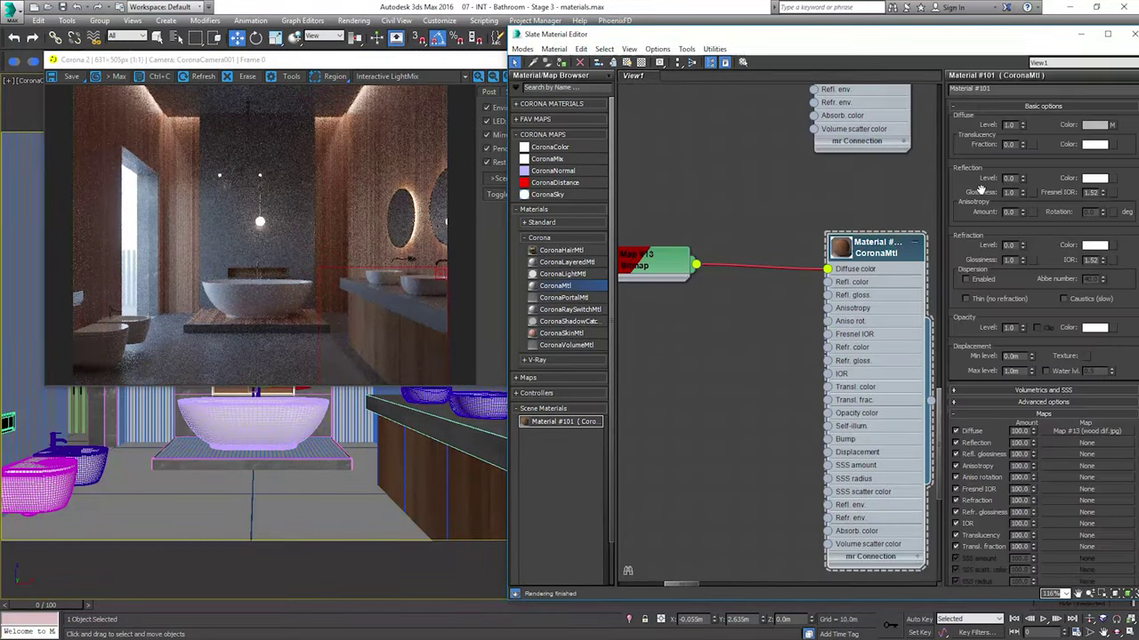
left_click(1009, 178)
left_click_drag(686, 263, 701, 331)
left_click(734, 348)
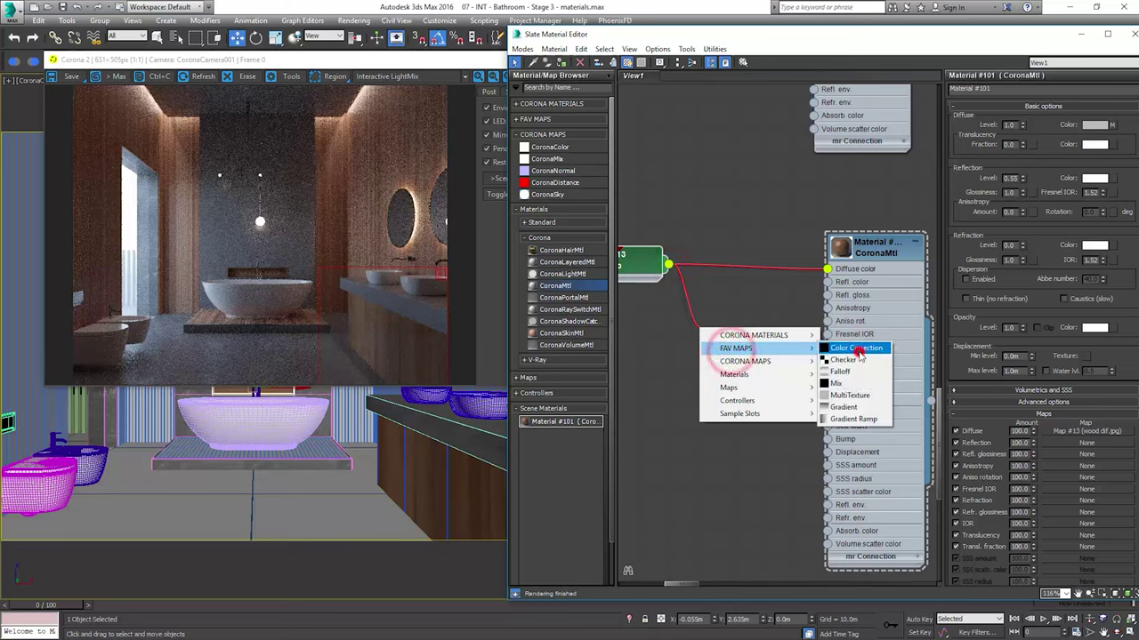
left_click(858, 348)
double_click(702, 333)
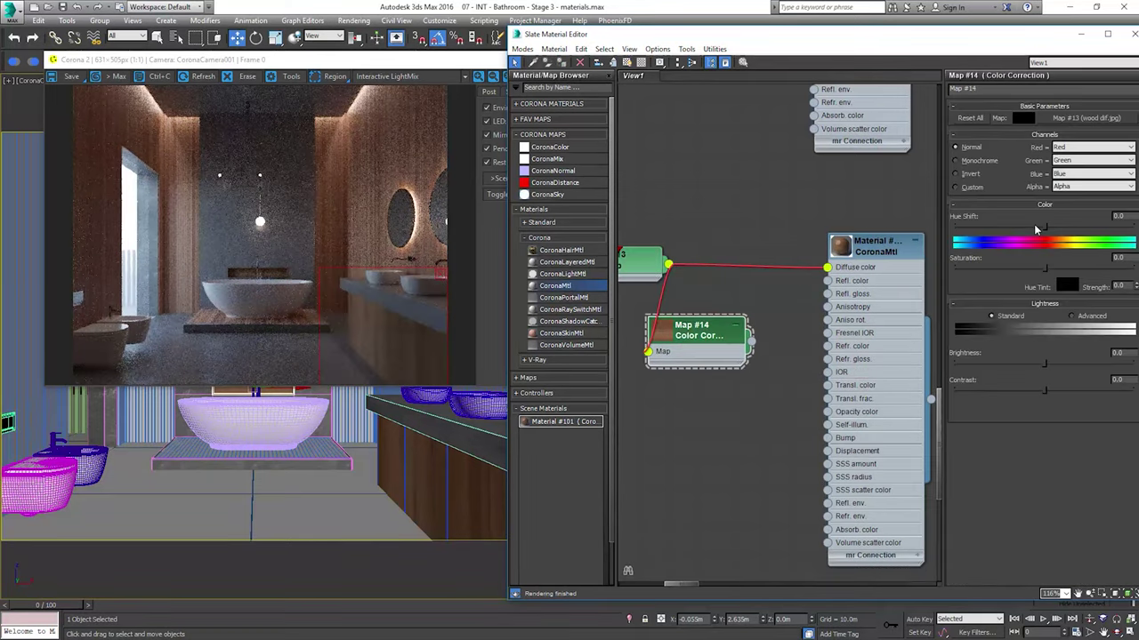
Desaturate the Color Correction map to -100 with Advanced lightness and connect it to the wood material's reflection glossiness
left_click_drag(1044, 267, 1028, 269)
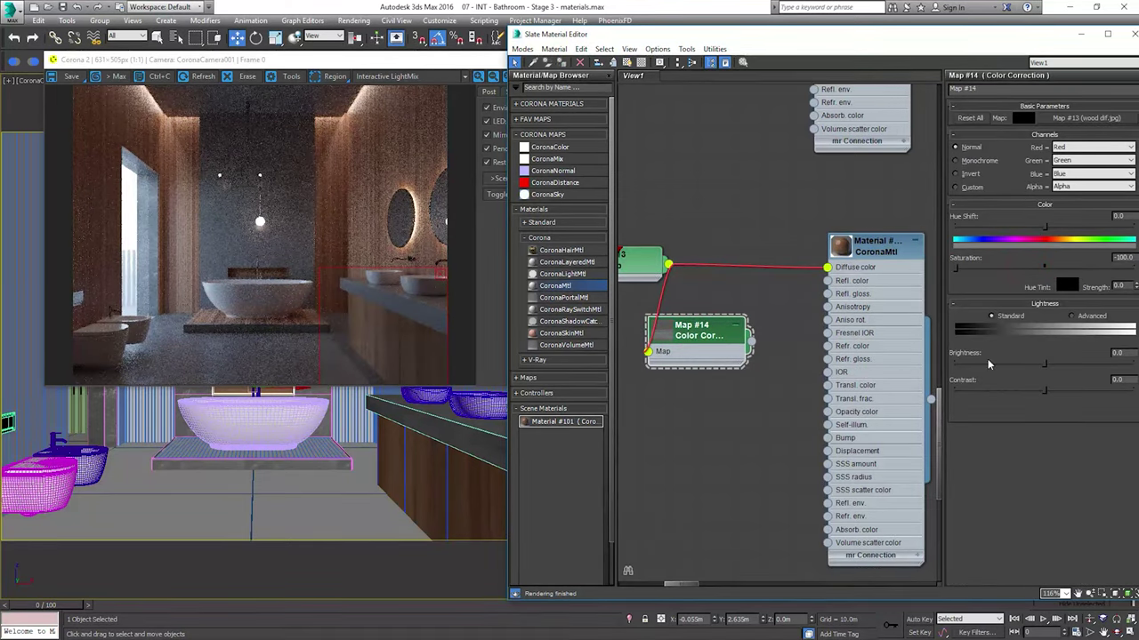
left_click(1093, 320)
left_click_drag(752, 342, 828, 295)
Enlarge the wood material's preview and set its reflection glossiness map amount to 40
double_click(893, 250)
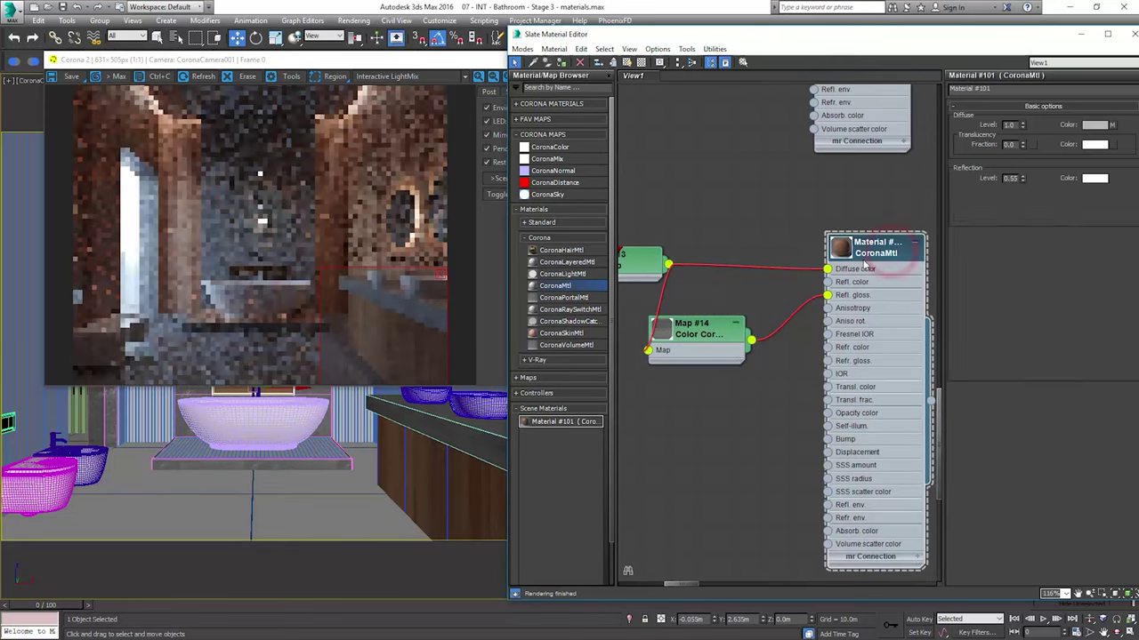
double_click(843, 251)
left_click(1021, 454)
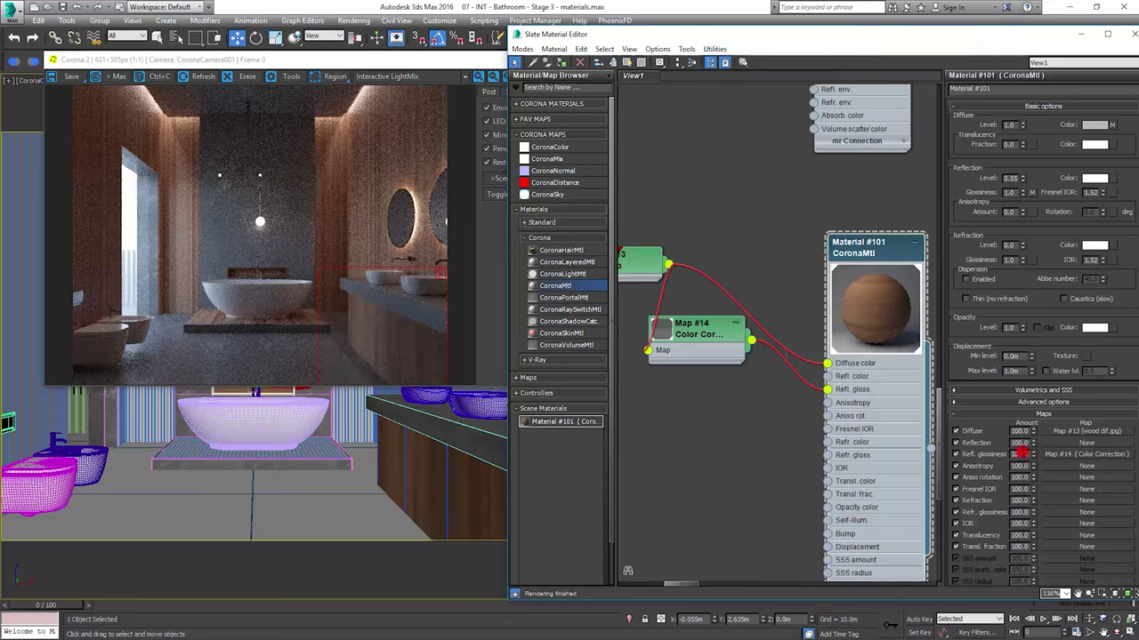
type("50")
key("Return")
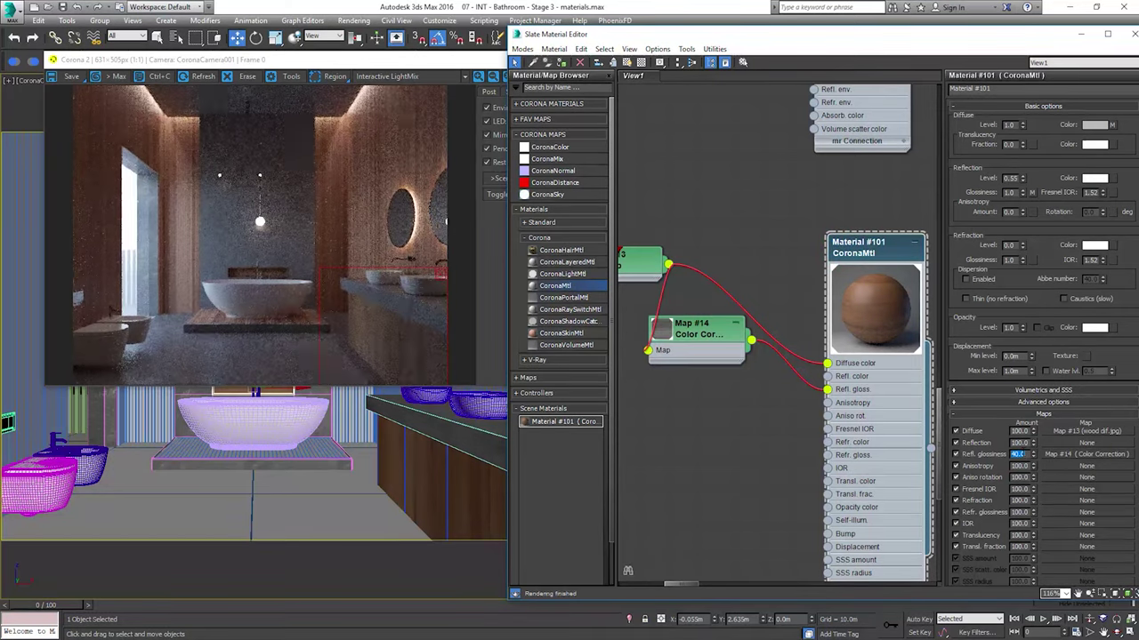
Bring the wood norm.jpg texture into the material graph as a bitmap below the Color Correction map
key("alt+Tab")
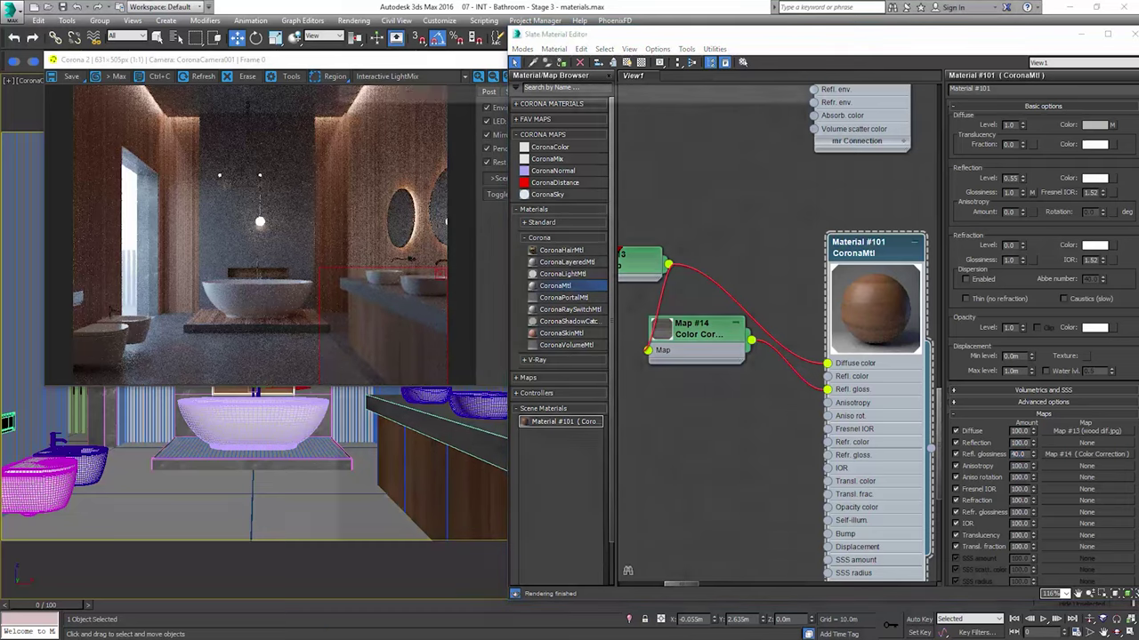
left_click(811, 87)
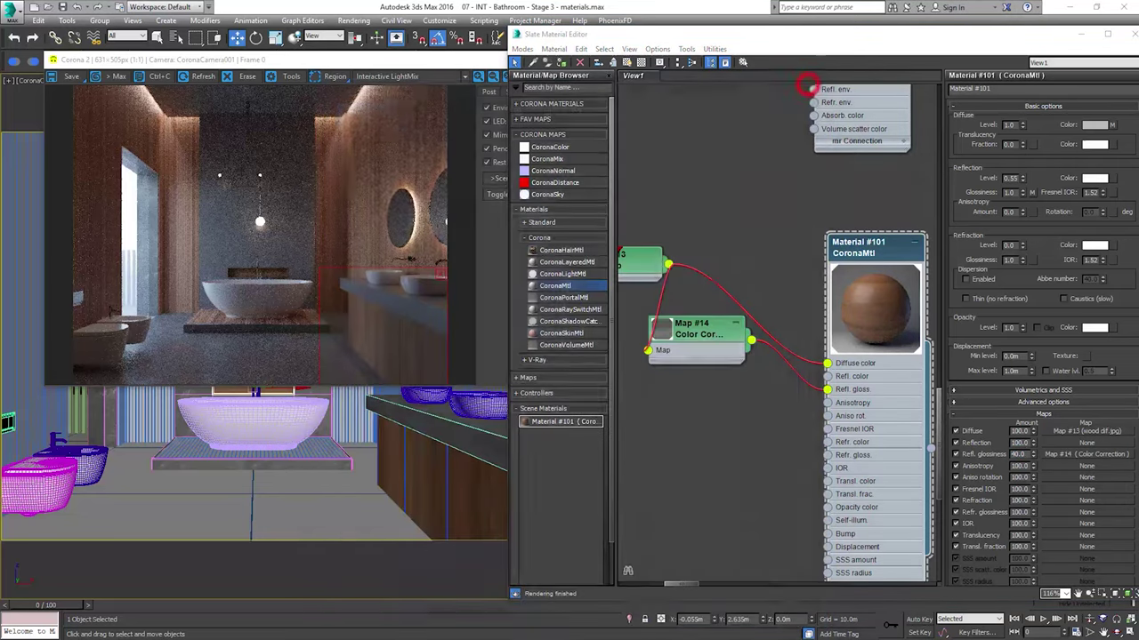
left_click_drag(651, 436, 627, 442)
middle_click_drag(670, 436, 773, 374)
scroll(773, 374, "down", 1)
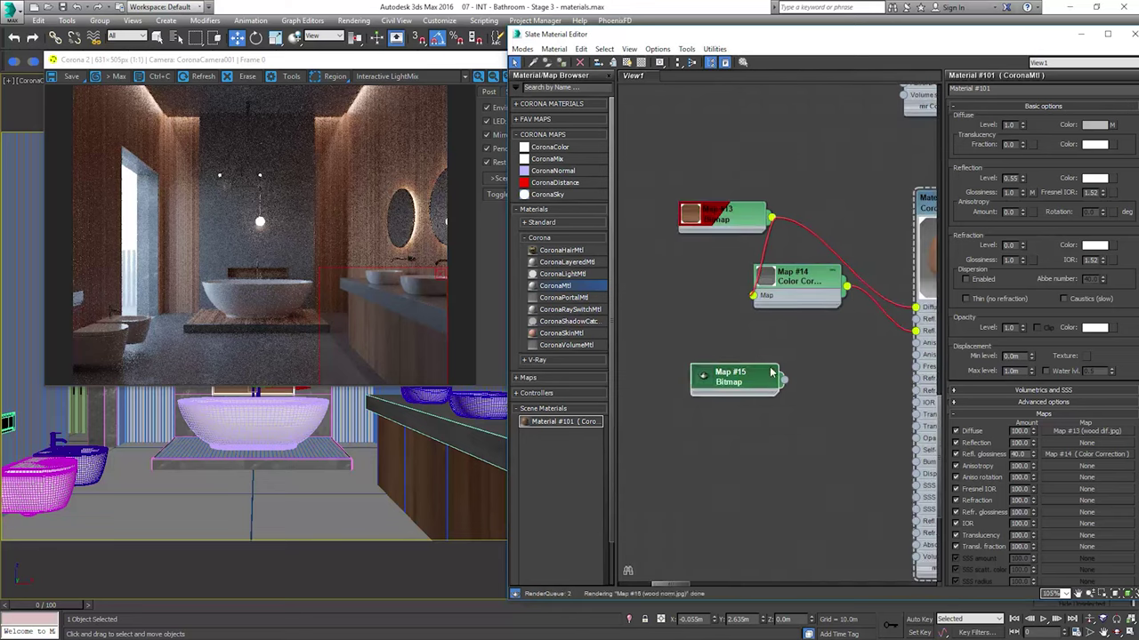
Add a CoronaNormal map, feed it the wood norm.jpg bitmap and connect it to the wood material's bump
left_click_drag(905, 394, 822, 390)
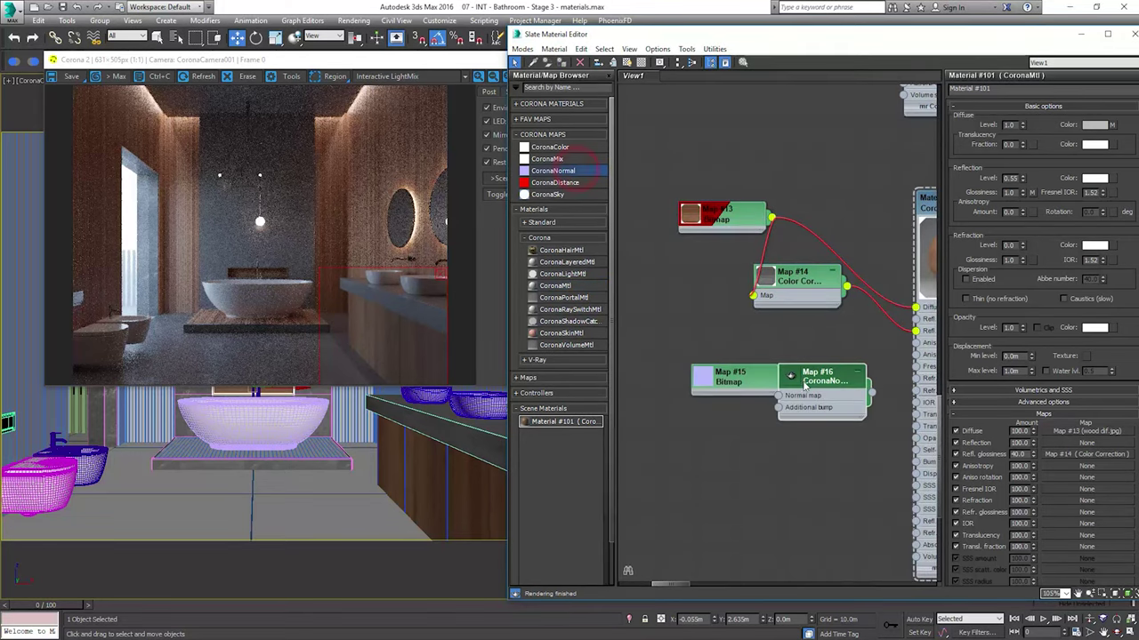
left_click_drag(744, 380, 681, 367)
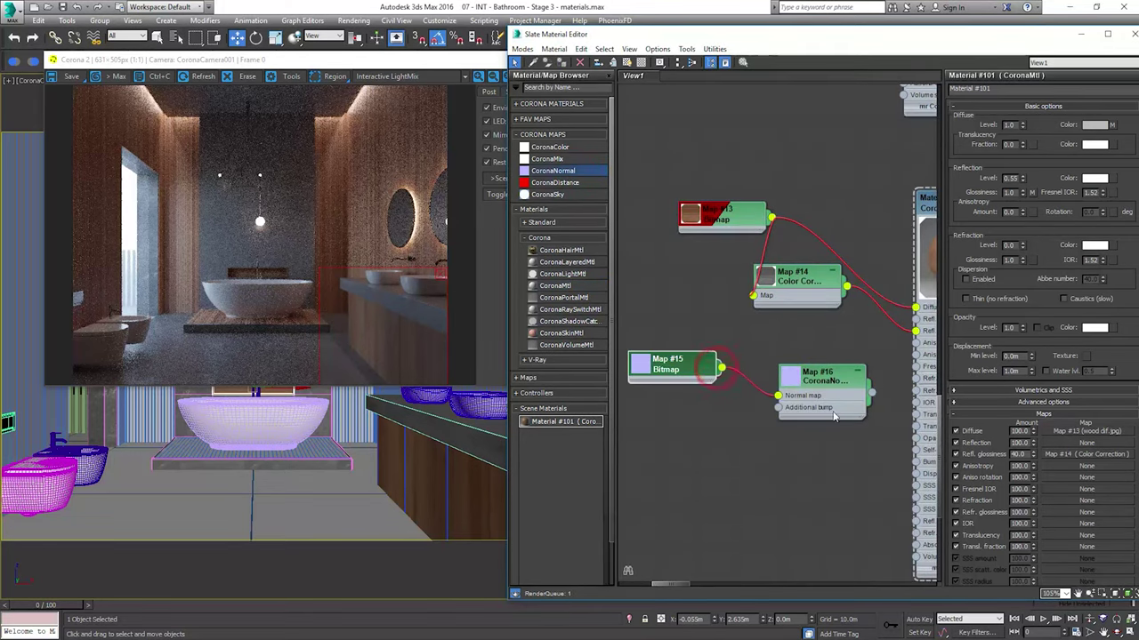
middle_click_drag(854, 409, 784, 399)
left_click_drag(816, 427, 845, 451)
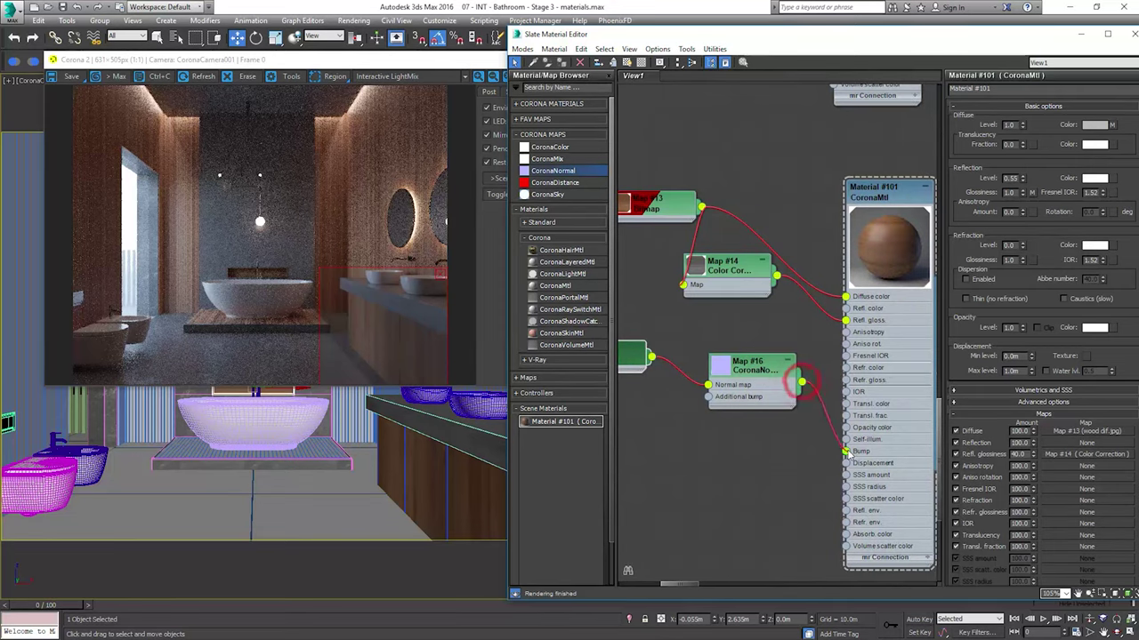
left_click(752, 384)
left_click_drag(752, 384, 764, 421)
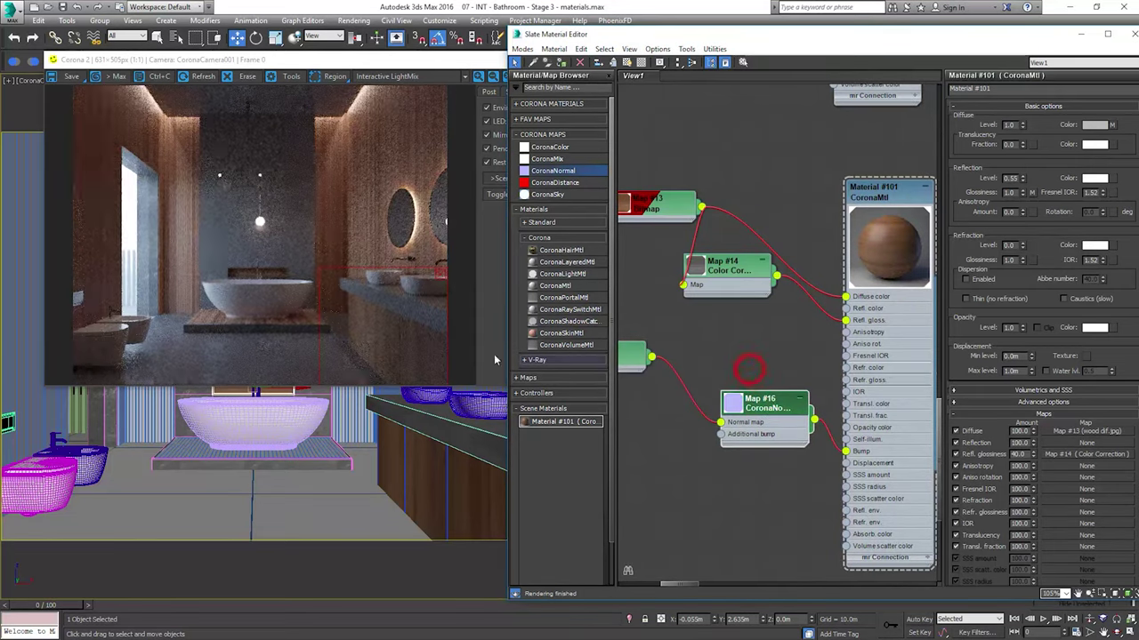
Move the interactive render region from the vanity to the area around the toilet and bidet
left_click(391, 336)
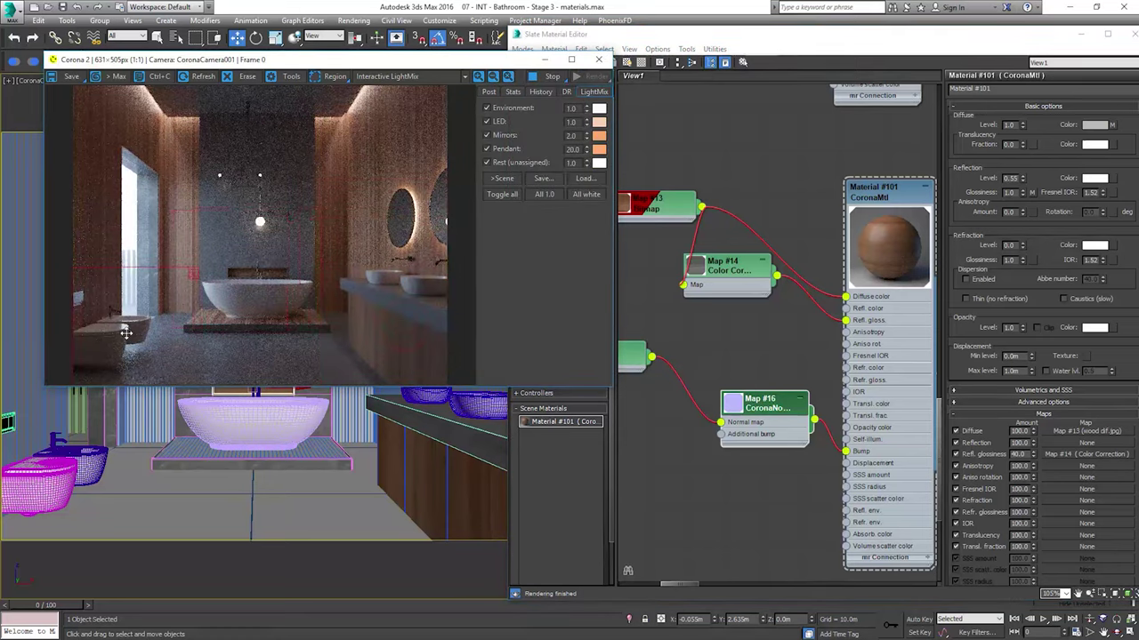
left_click(194, 278)
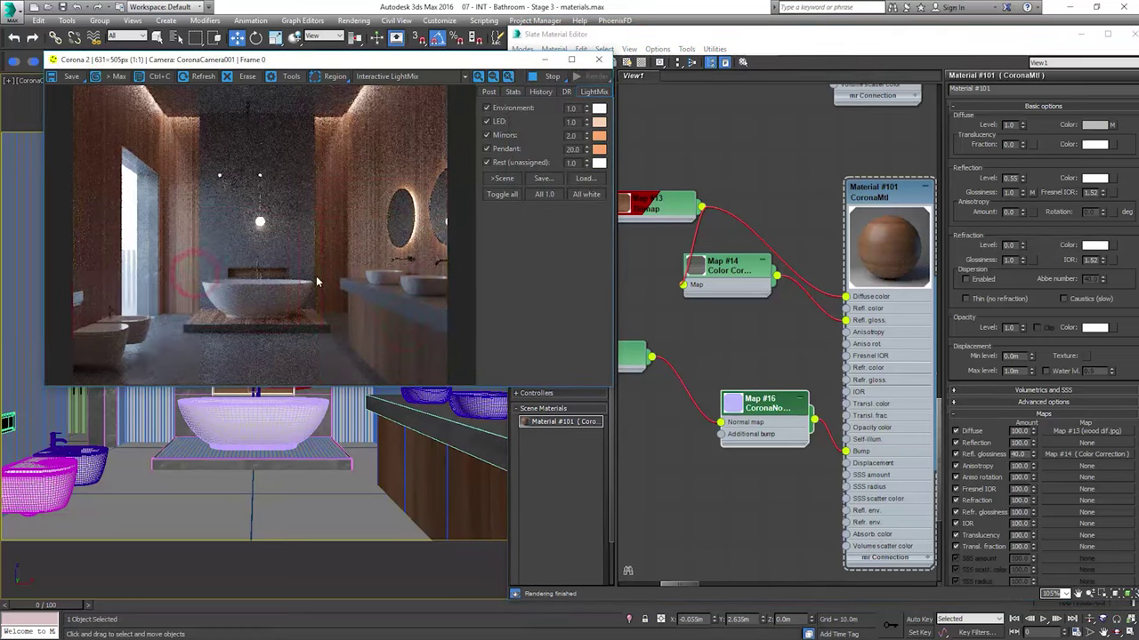